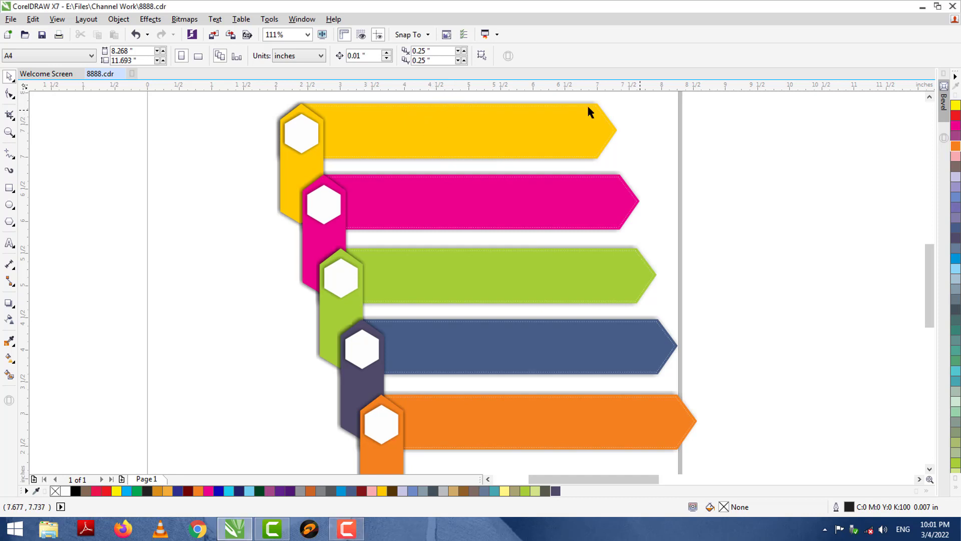
{"action": "scroll", "coordinate": [546, 98], "scroll_direction": "up", "scroll_amount": 2}
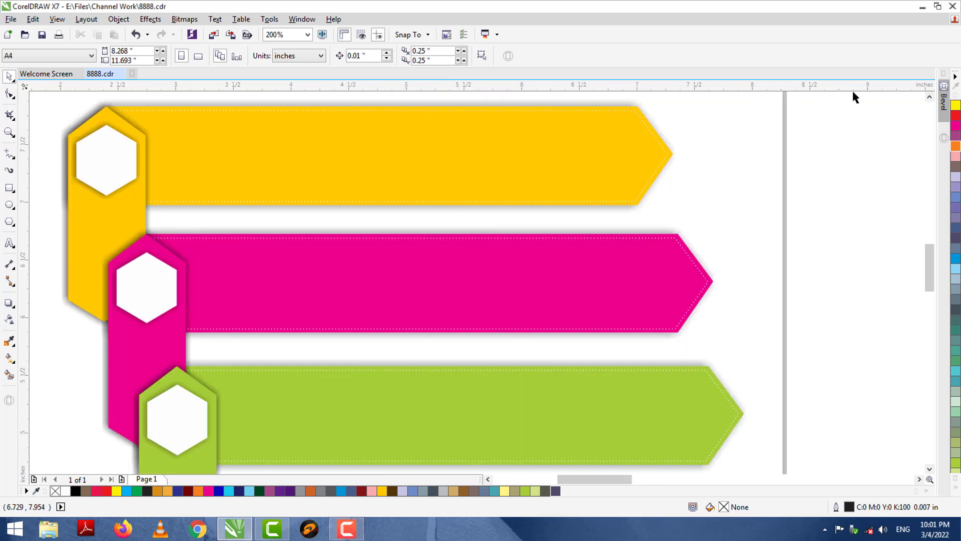
{"action": "left_click", "coordinate": [930, 97]}
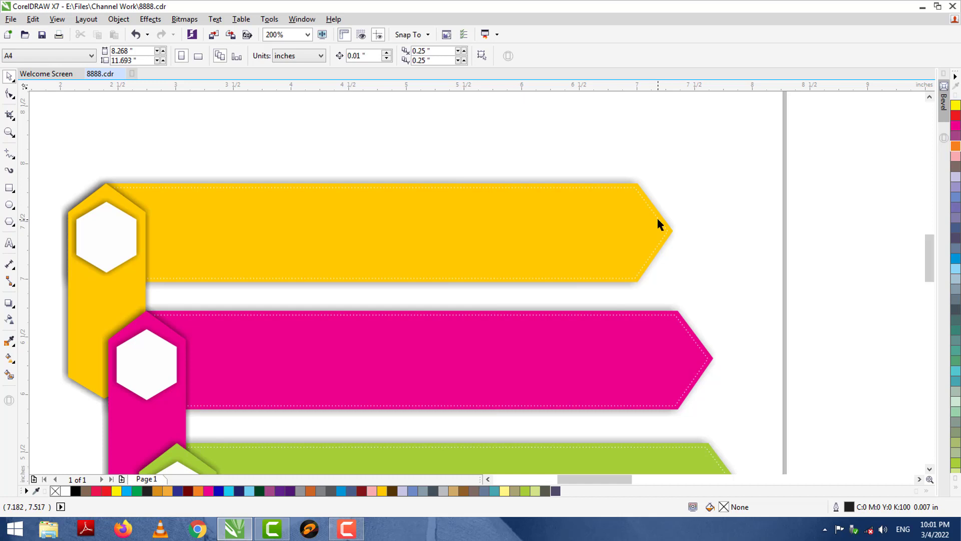
{"action": "scroll", "coordinate": [657, 220], "scroll_direction": "down", "scroll_amount": 1}
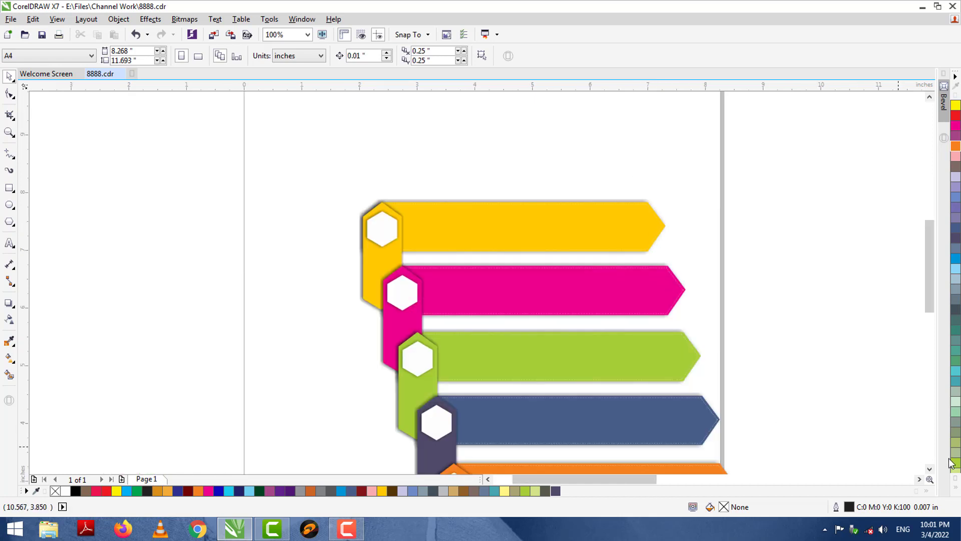
{"action": "left_click", "coordinate": [930, 469]}
{"action": "left_click", "coordinate": [930, 469]}
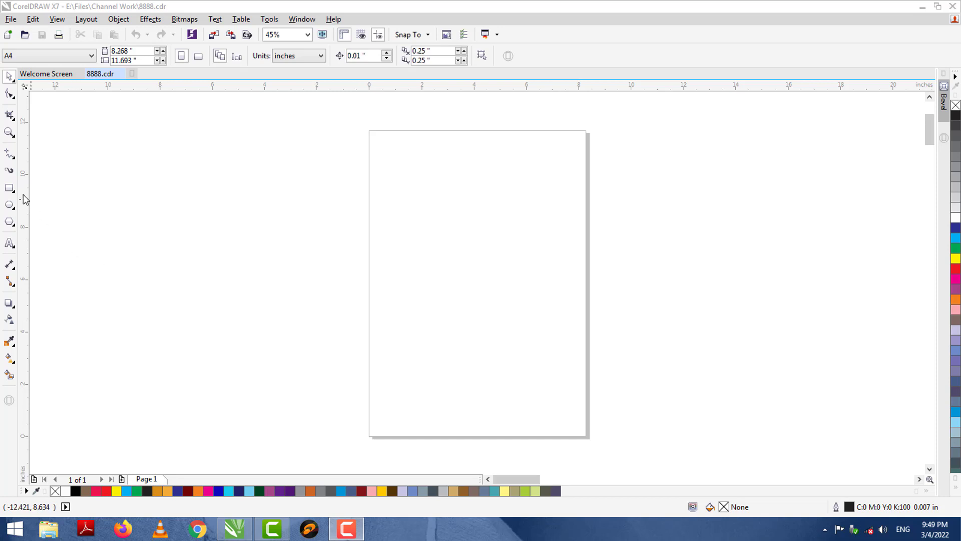
Draw a horizontal rectangle about 4.94 in wide and 0.85 in high in the upper half of the page.
{"action": "left_click", "coordinate": [9, 189]}
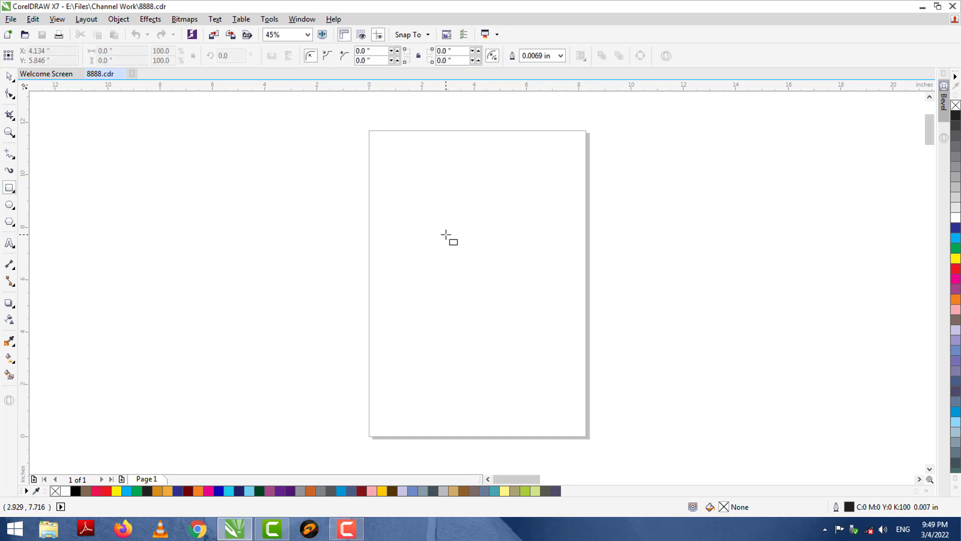
{"action": "scroll", "coordinate": [449, 240], "scroll_direction": "up", "scroll_amount": 2}
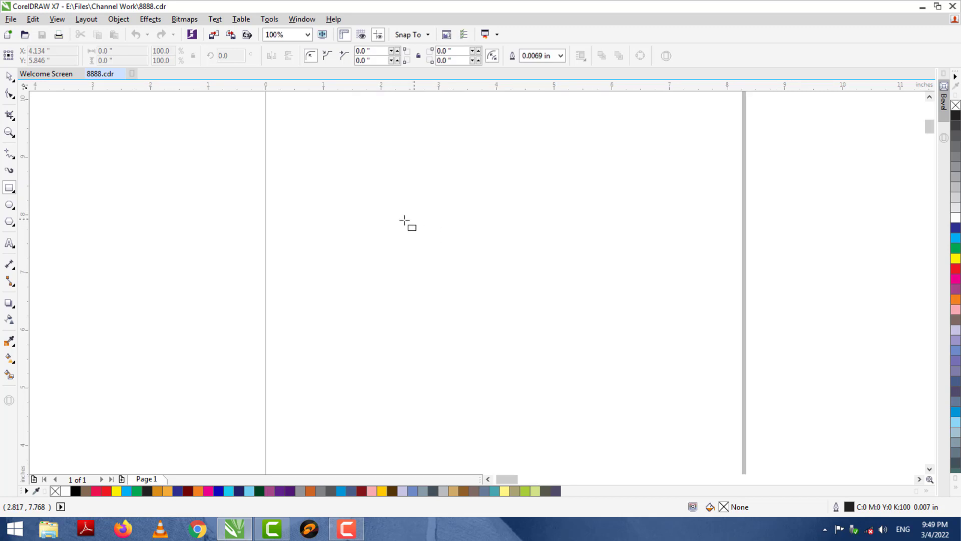
{"action": "left_click_drag", "start_coordinate": [384, 224], "coordinate": [670, 273]}
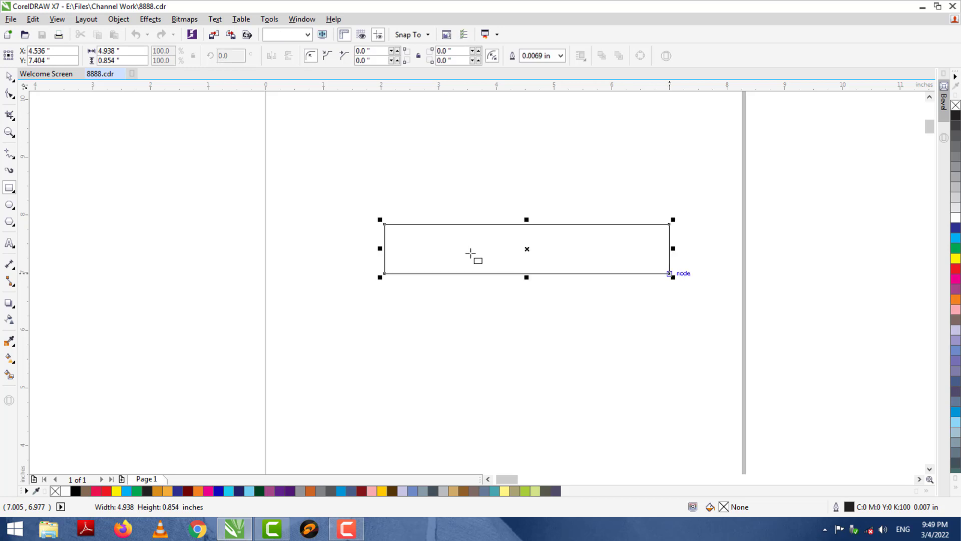
{"action": "left_click", "coordinate": [9, 78]}
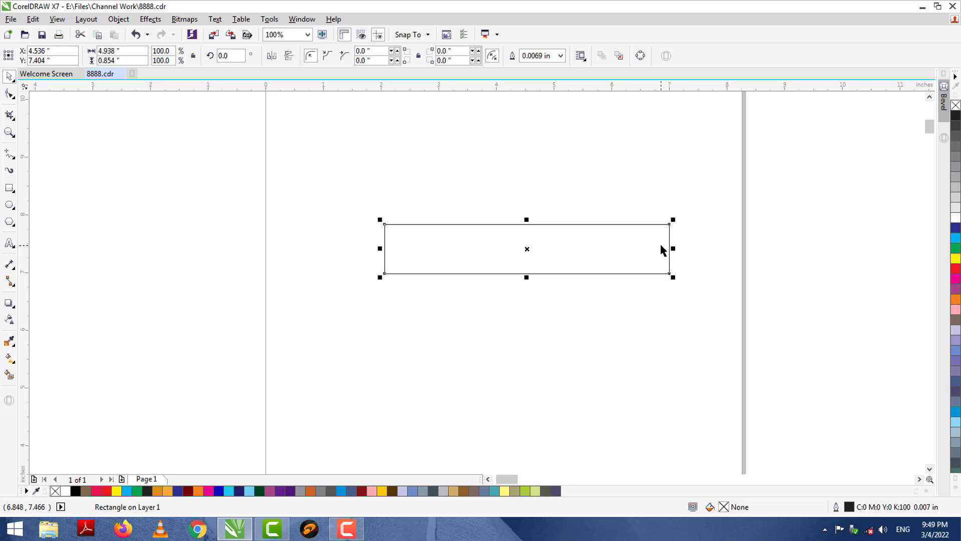
Convert the rectangle to curves and pull a new middle node on its right edge about 0.3 in outward to form an arrow point.
{"action": "scroll", "coordinate": [661, 248], "scroll_direction": "up", "scroll_amount": 1}
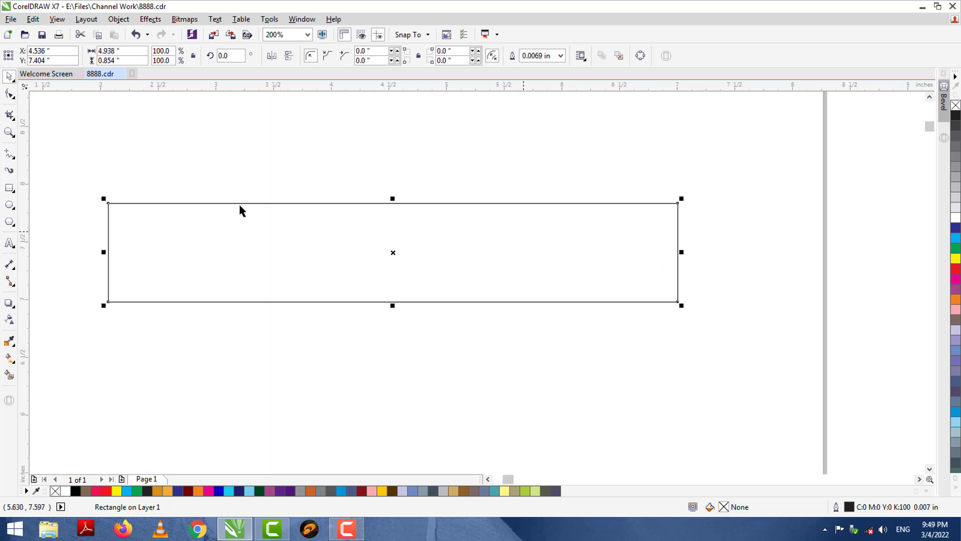
{"action": "left_click", "coordinate": [6, 96]}
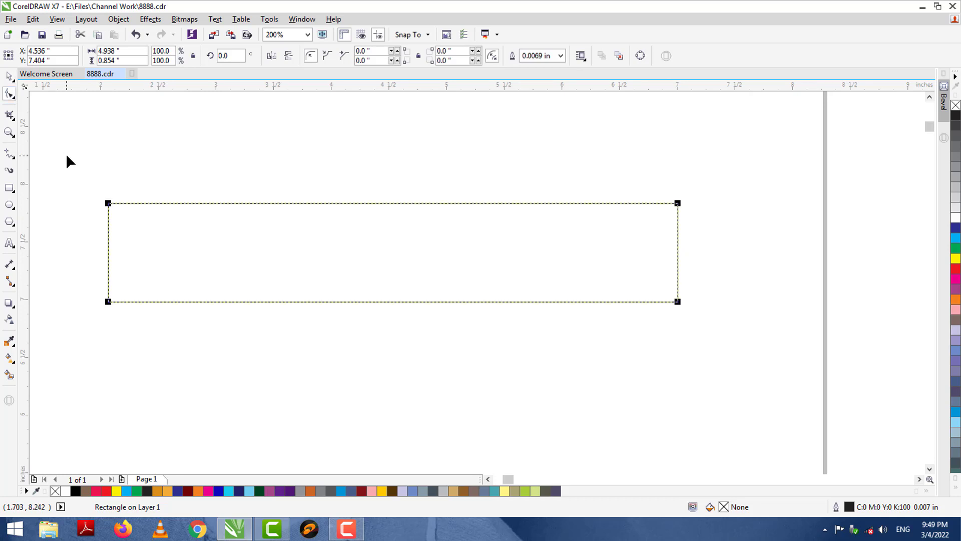
{"action": "key", "text": "ctrl+q"}
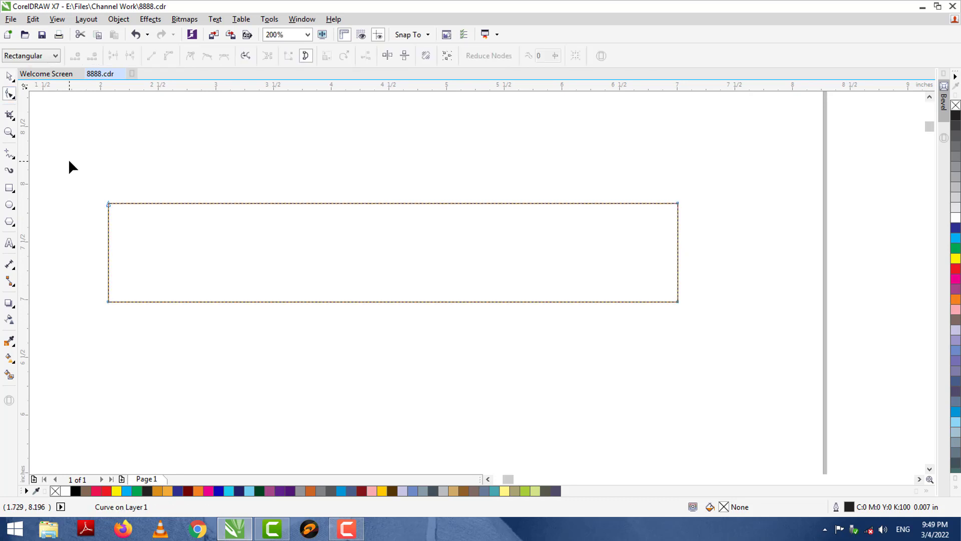
{"action": "left_click_drag", "start_coordinate": [556, 169], "coordinate": [761, 340]}
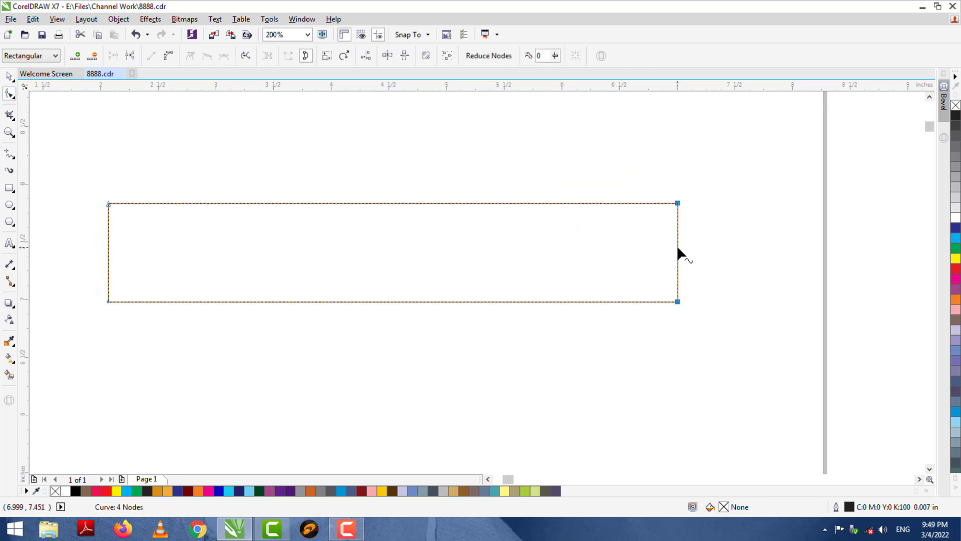
{"action": "double_click", "coordinate": [678, 249]}
{"action": "left_click_drag", "start_coordinate": [677, 250], "coordinate": [713, 250]}
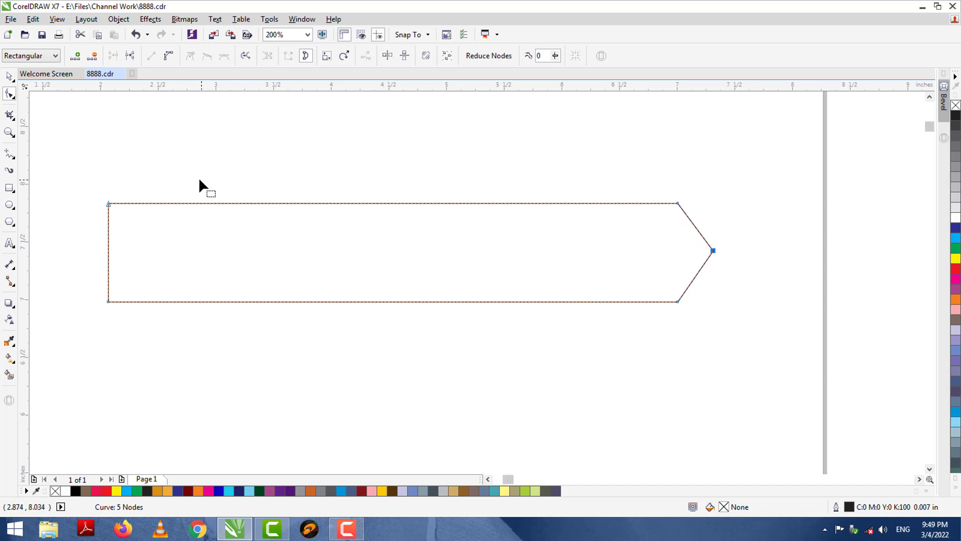
{"action": "left_click", "coordinate": [9, 76]}
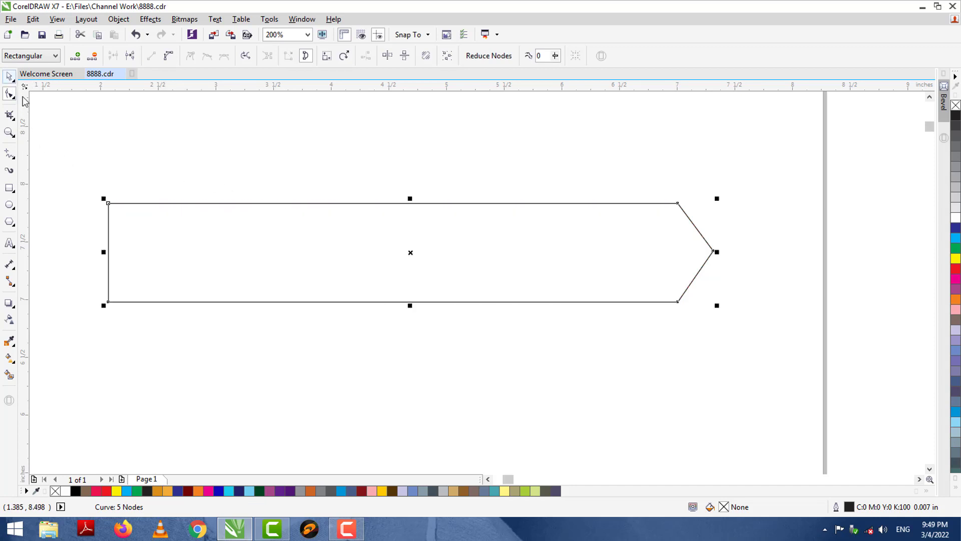
{"action": "key", "text": "Escape"}
Draw a vertical rectangle about 0.67 by 1.43 in from the arrow bar's upper-left corner and convert it to curves.
{"action": "left_click", "coordinate": [9, 187]}
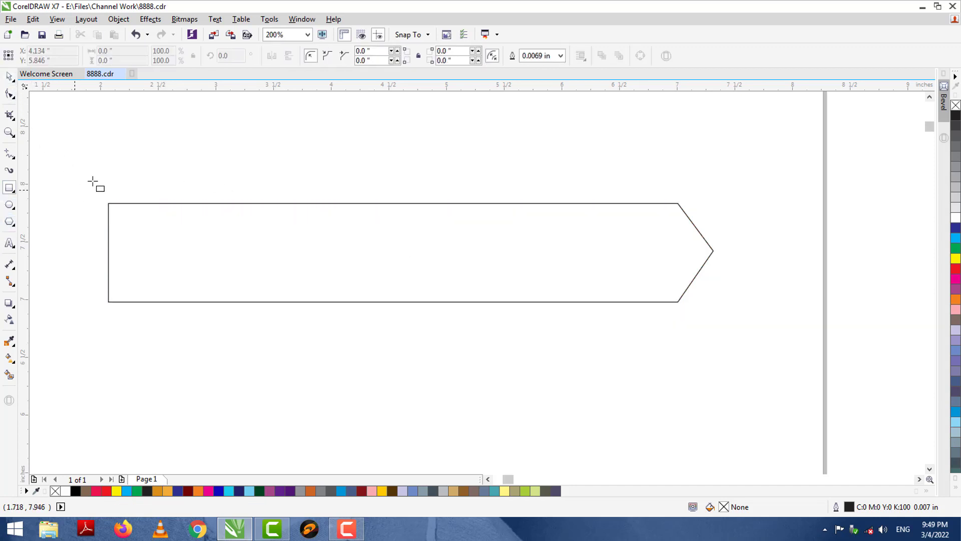
{"action": "left_click_drag", "start_coordinate": [108, 204], "coordinate": [186, 368]}
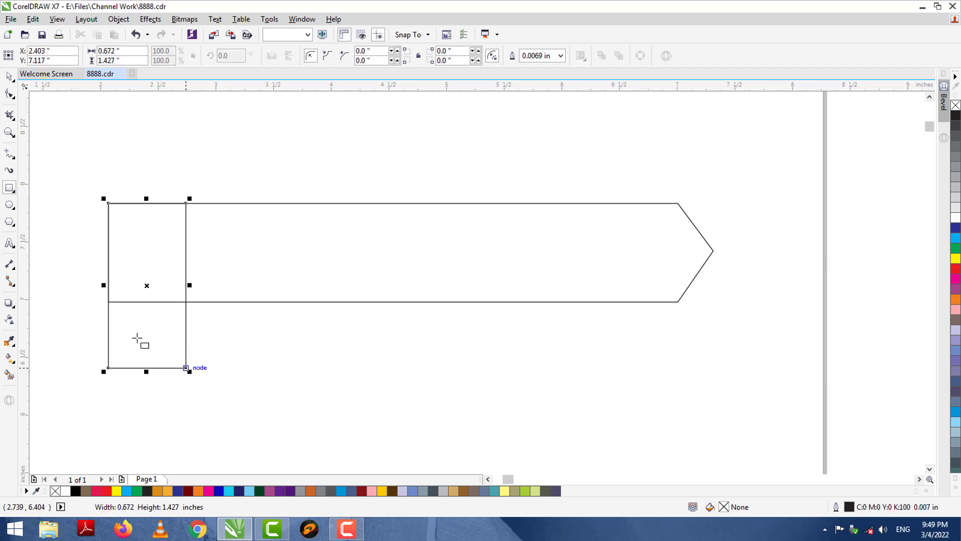
{"action": "left_click", "coordinate": [9, 94]}
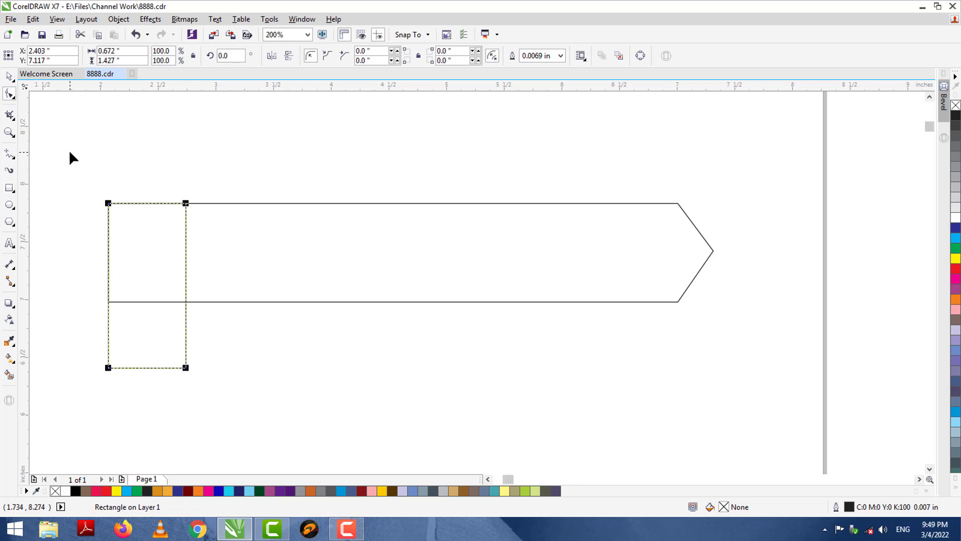
{"action": "key", "text": "ctrl+q"}
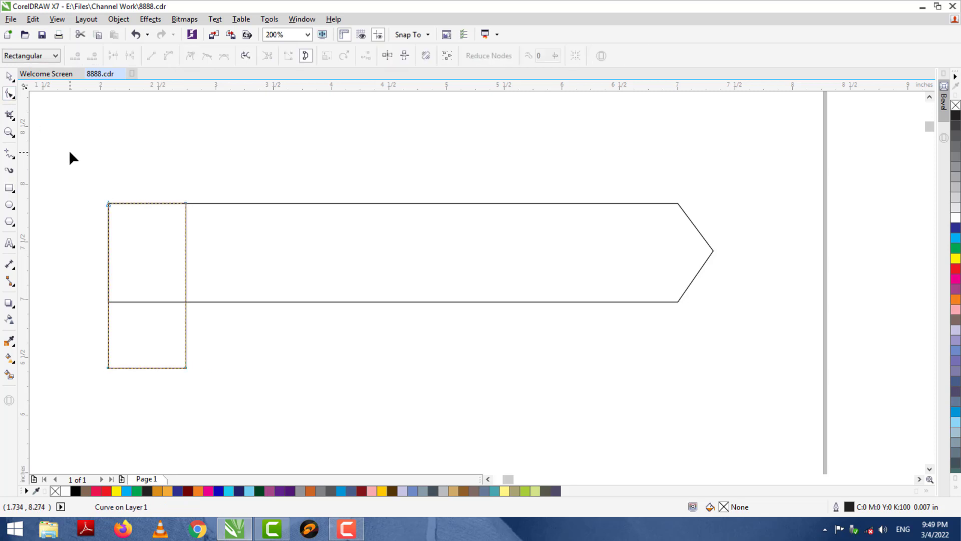
Add middle nodes to the vertical rectangle's short edges and pull them outward into points, making the shape about 1.87 in high.
{"action": "left_click", "coordinate": [144, 203]}
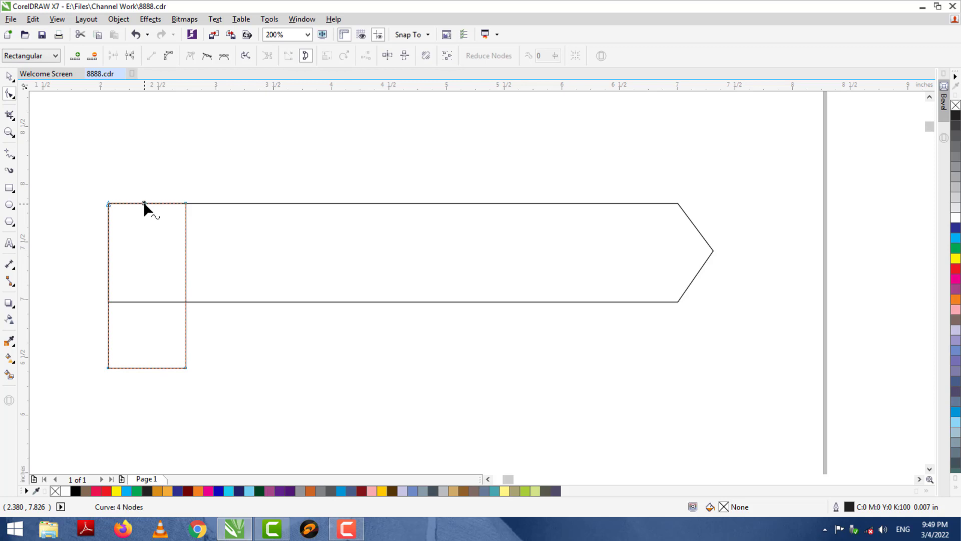
{"action": "key", "text": "plus"}
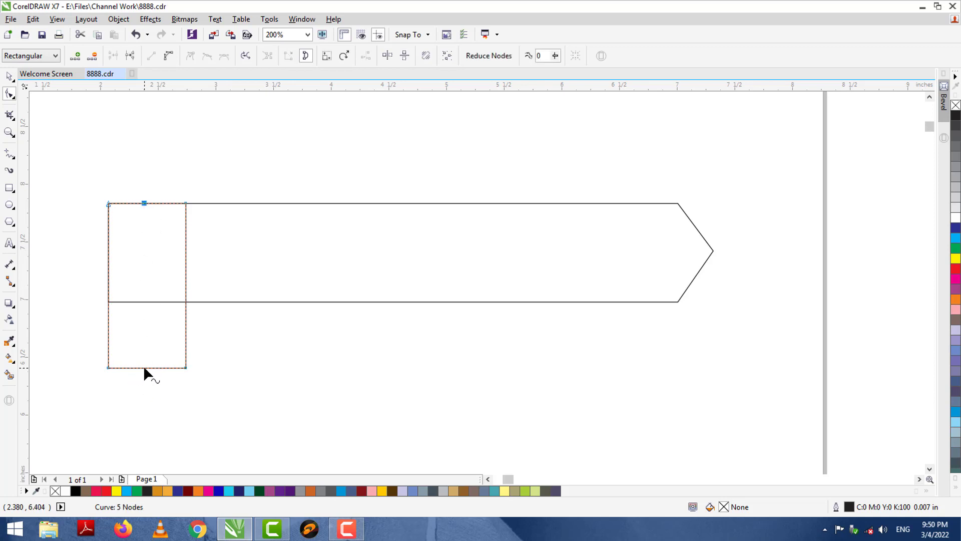
{"action": "left_click_drag", "start_coordinate": [144, 368], "coordinate": [144, 389]}
{"action": "left_click_drag", "start_coordinate": [144, 203], "coordinate": [145, 183]}
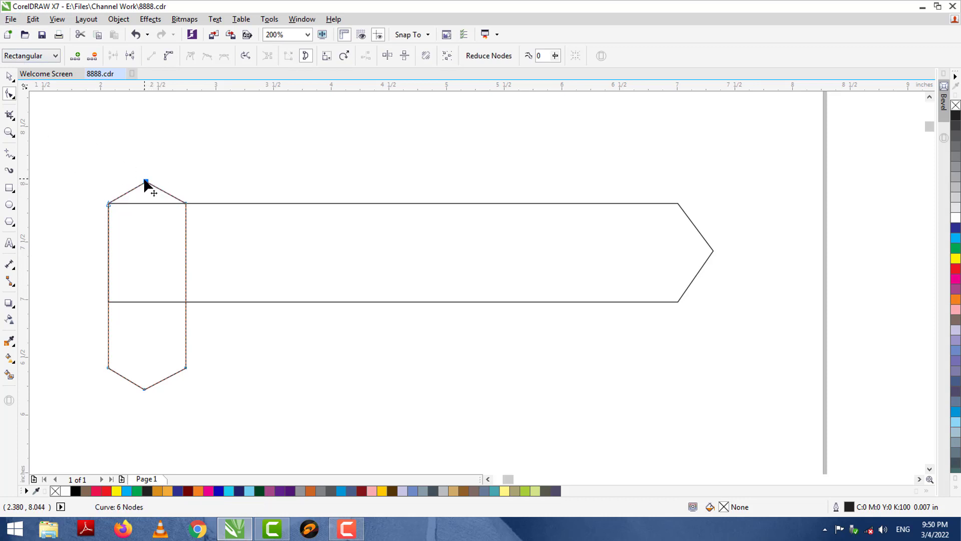
{"action": "left_click_drag", "start_coordinate": [146, 181], "coordinate": [146, 173]}
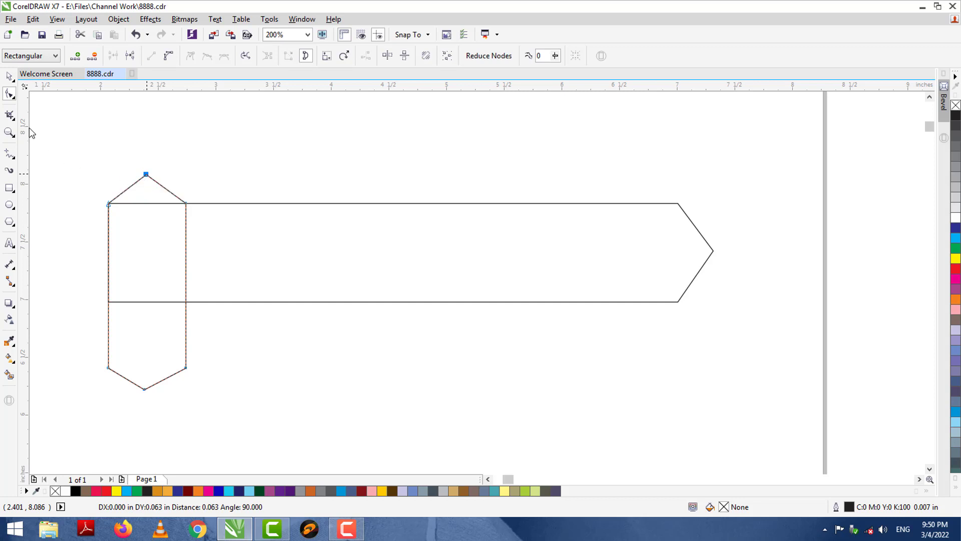
{"action": "key", "text": "space"}
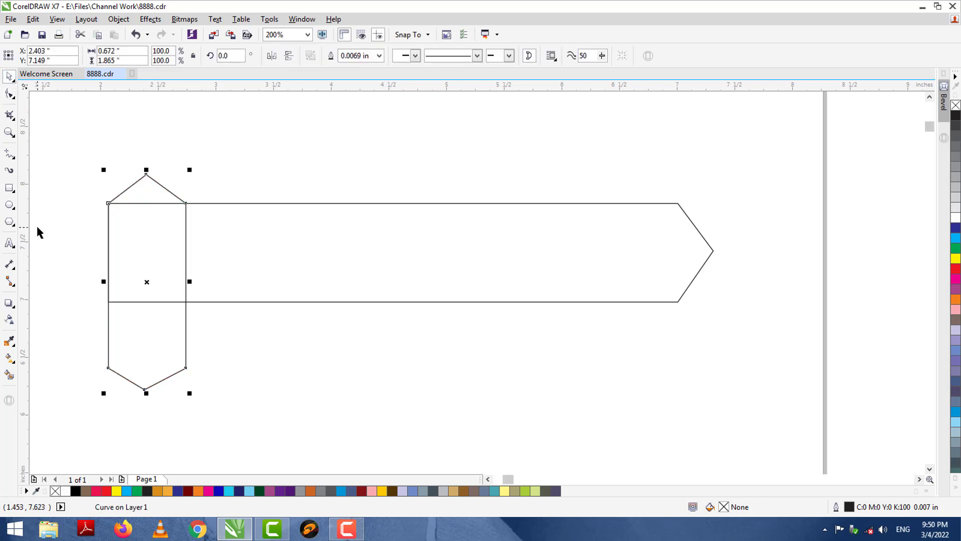
Move the pointed vertical shape down 0.25 in so its top apex meets the arrow bar's upper edge.
{"action": "key", "text": "Down"}
{"action": "key", "text": "Down"}
{"action": "key", "text": "Down"}
{"action": "key", "text": "Down"}
{"action": "key", "text": "Down"}
{"action": "key", "text": "Down"}
{"action": "key", "text": "Down"}
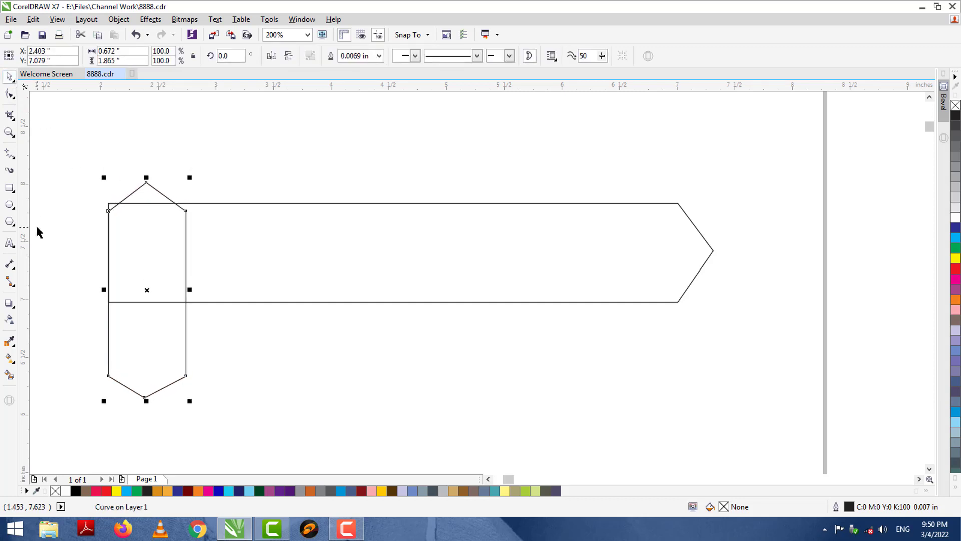
{"action": "key", "text": "Down"}
{"action": "key", "text": "Down"}
{"action": "key", "text": "Down"}
{"action": "key", "text": "Down"}
{"action": "key", "text": "Down"}
{"action": "key", "text": "Down"}
{"action": "key", "text": "Down"}
{"action": "key", "text": "Down"}
{"action": "key", "text": "Down"}
{"action": "key", "text": "Down"}
{"action": "key", "text": "Down"}
{"action": "key", "text": "Down"}
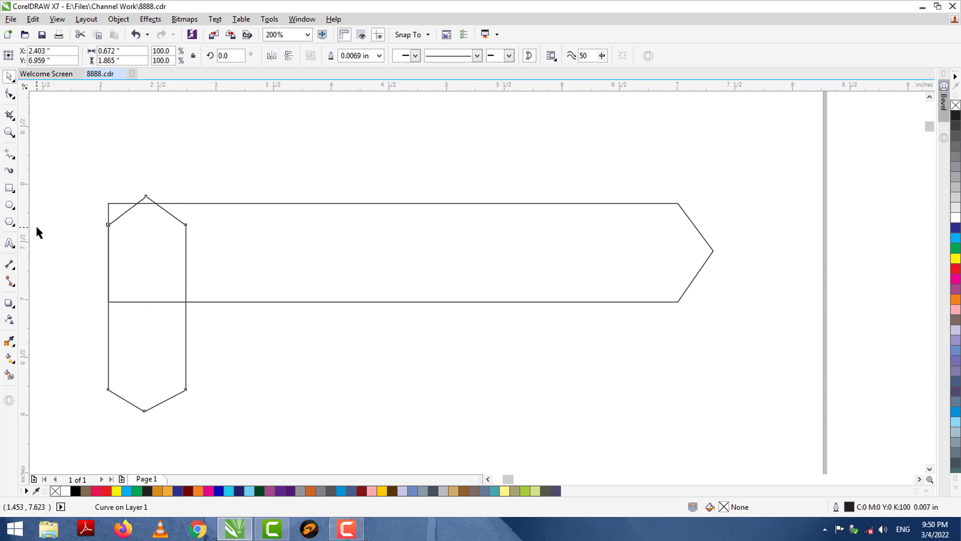
{"action": "key", "text": "Down"}
{"action": "key", "text": "Down"}
{"action": "key", "text": "Down"}
{"action": "key", "text": "Down"}
{"action": "key", "text": "Down"}
{"action": "key", "text": "Down"}
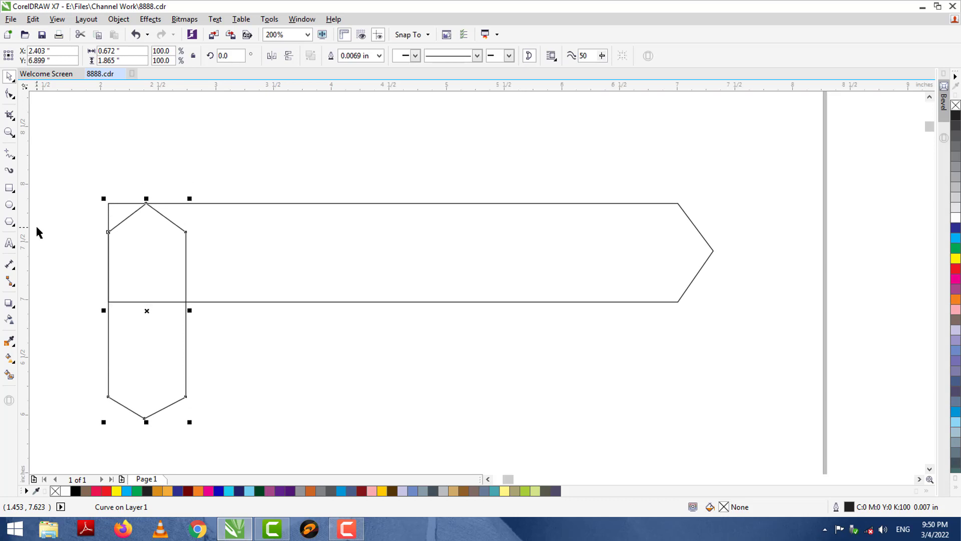
Add a node to the arrow bar at the vertical shape's apex and lower its upper-left corner to follow the shape's sloped edge.
{"action": "left_click", "coordinate": [119, 207]}
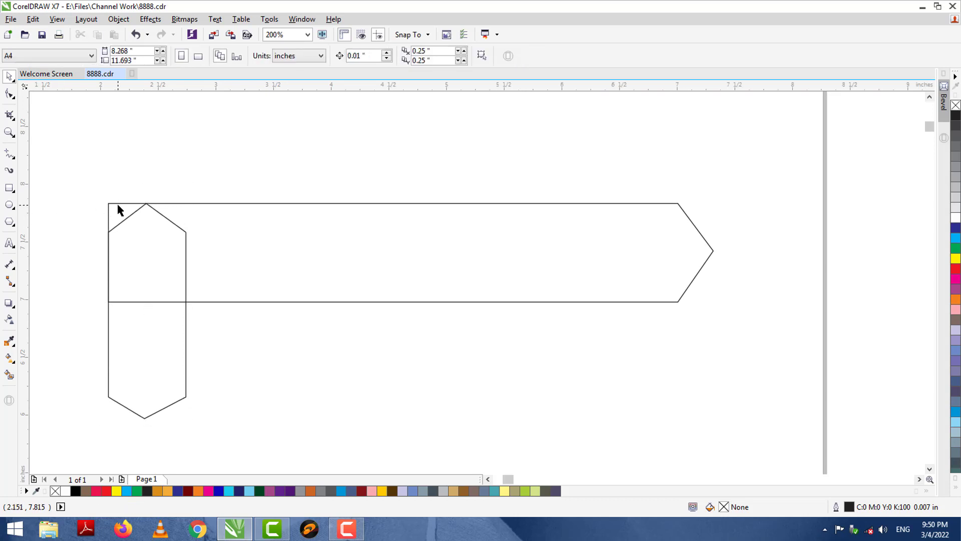
{"action": "left_click", "coordinate": [118, 204]}
{"action": "key", "text": "F10"}
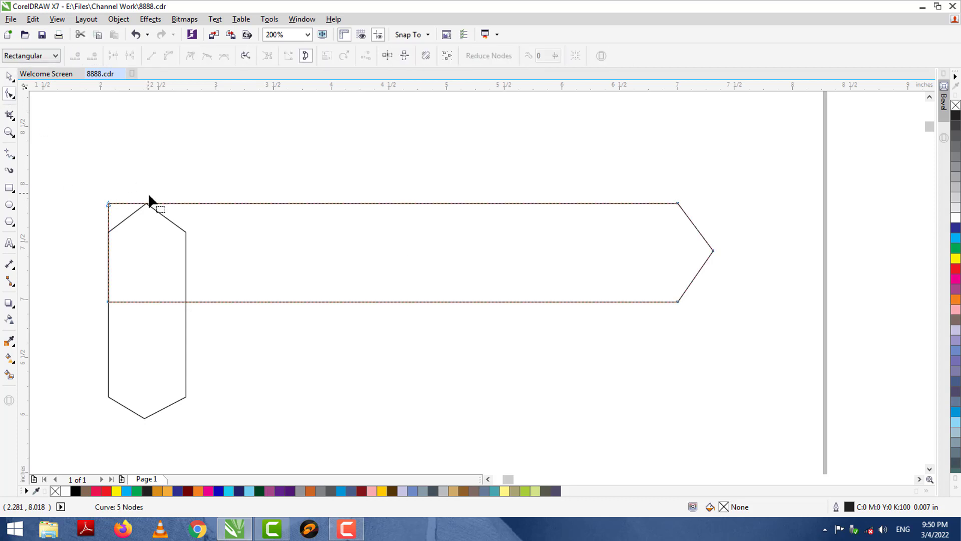
{"action": "left_click", "coordinate": [146, 203]}
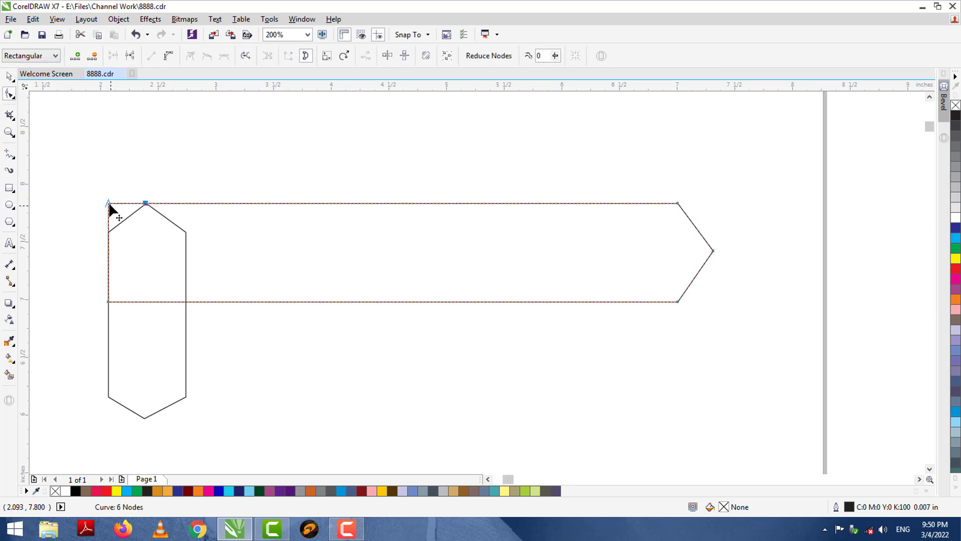
{"action": "left_click_drag", "start_coordinate": [109, 205], "coordinate": [110, 233]}
{"action": "left_click", "coordinate": [9, 76]}
{"action": "left_click", "coordinate": [190, 198]}
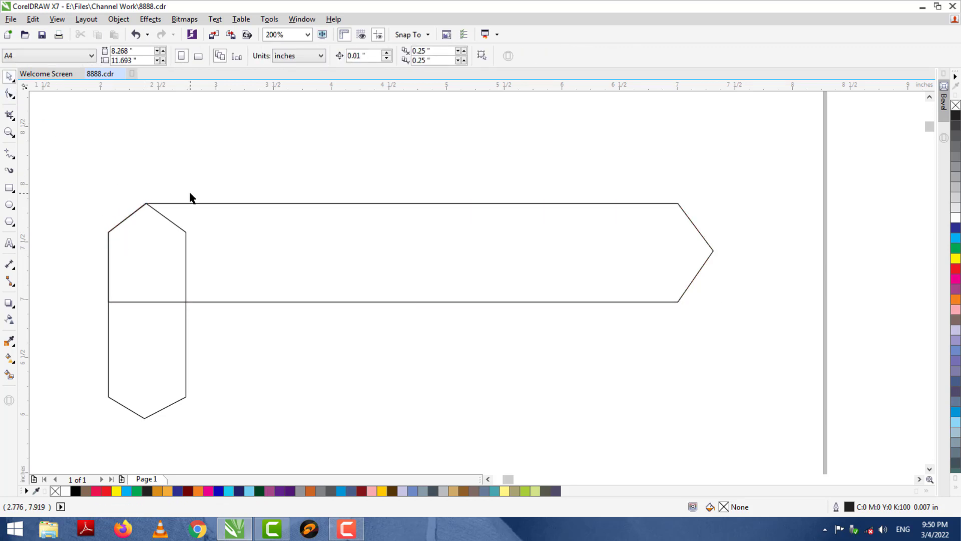
Create a smaller inset copy of the arrow bar, about 5.20 by 0.79 in, inside the original outline.
{"action": "left_click", "coordinate": [233, 204]}
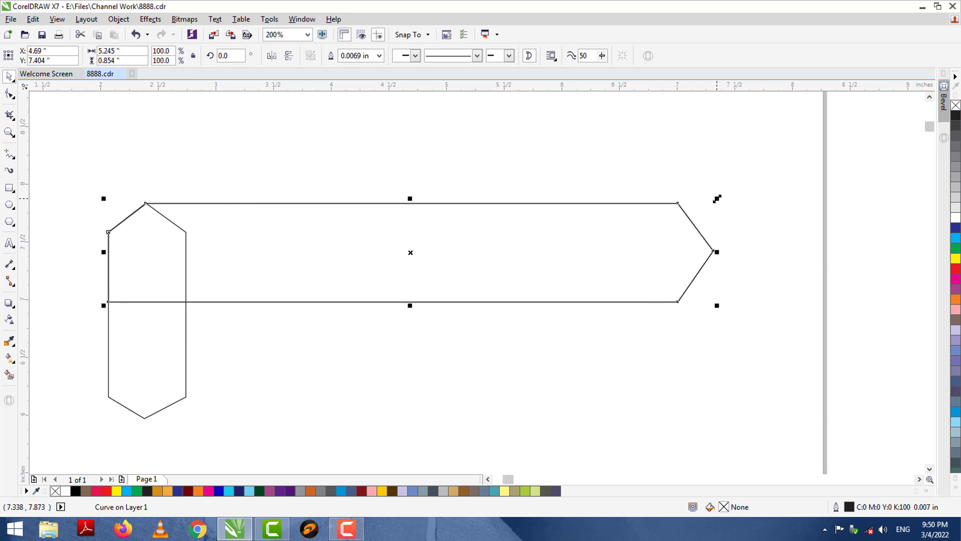
{"action": "left_click_drag", "start_coordinate": [717, 198], "coordinate": [721, 199]}
{"action": "scroll", "coordinate": [727, 237], "scroll_direction": "up", "scroll_amount": 2}
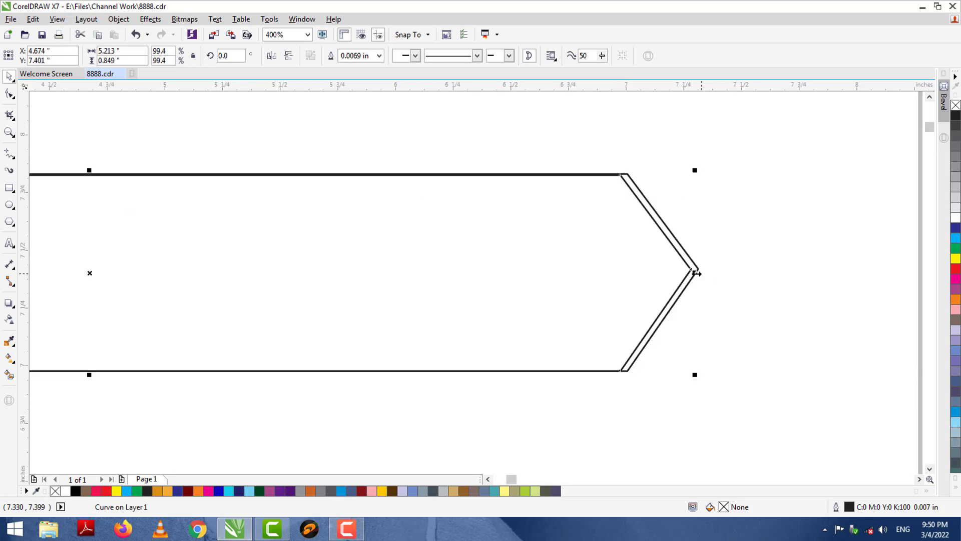
{"action": "left_click_drag", "start_coordinate": [696, 273], "coordinate": [692, 274]}
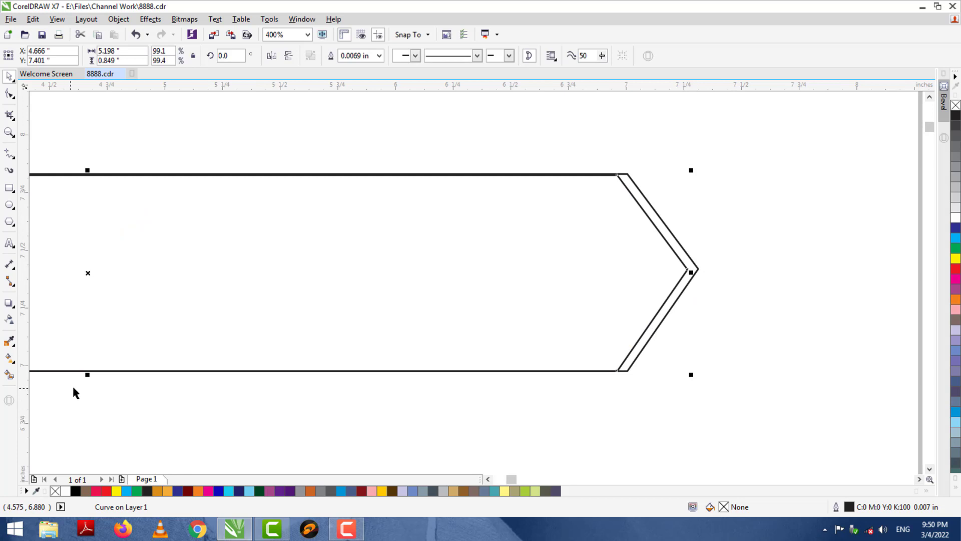
{"action": "left_click_drag", "start_coordinate": [88, 374], "coordinate": [88, 364]}
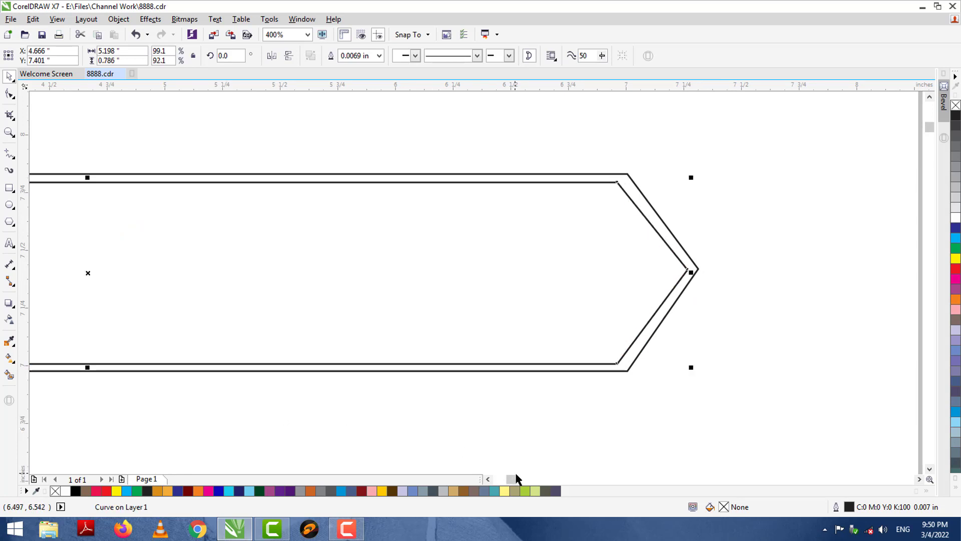
{"action": "left_click", "coordinate": [488, 479]}
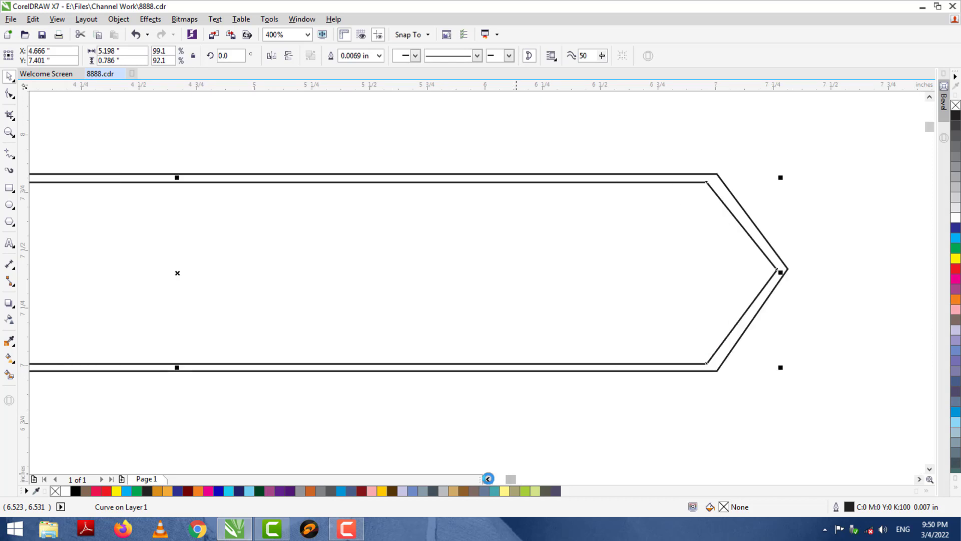
Nudge the inset copy's upper and lower arrowhead corner nodes toward the tip so its slanted edges parallel the outer arrow.
{"action": "left_click", "coordinate": [9, 94]}
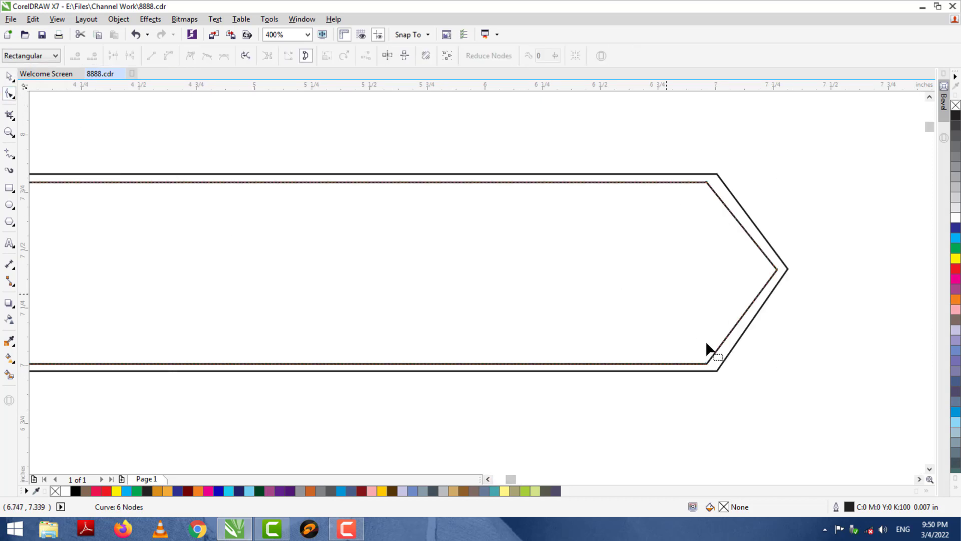
{"action": "left_click_drag", "start_coordinate": [716, 396], "coordinate": [715, 396]}
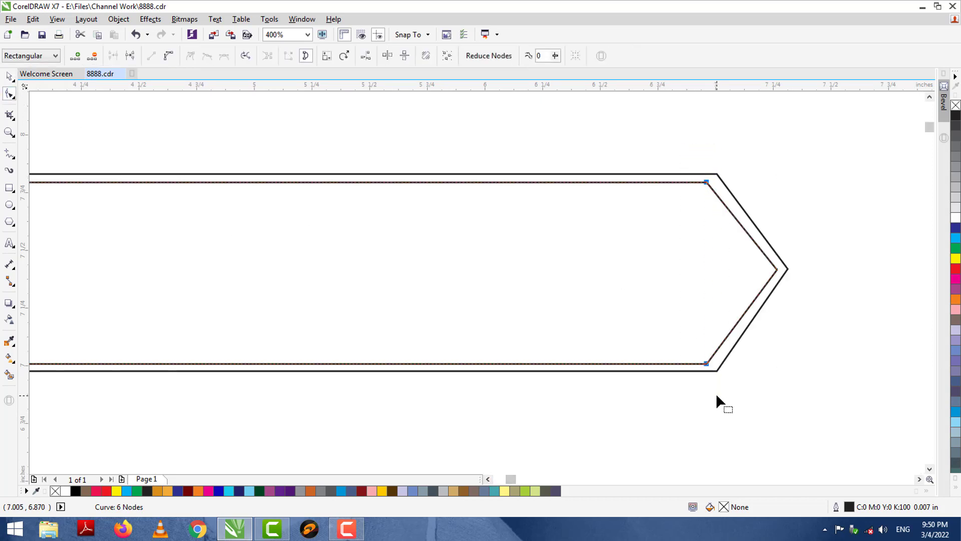
{"action": "key", "text": "Right"}
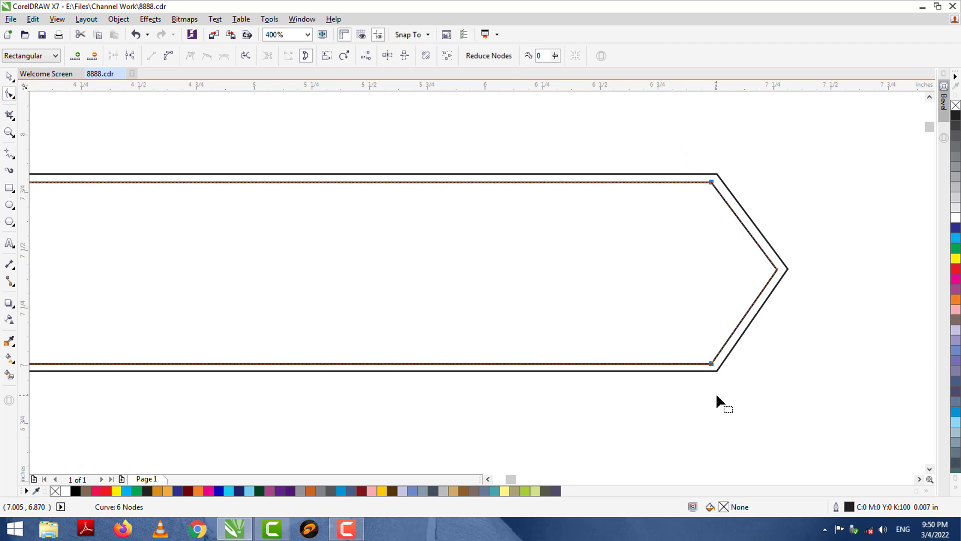
{"action": "left_click", "coordinate": [9, 76]}
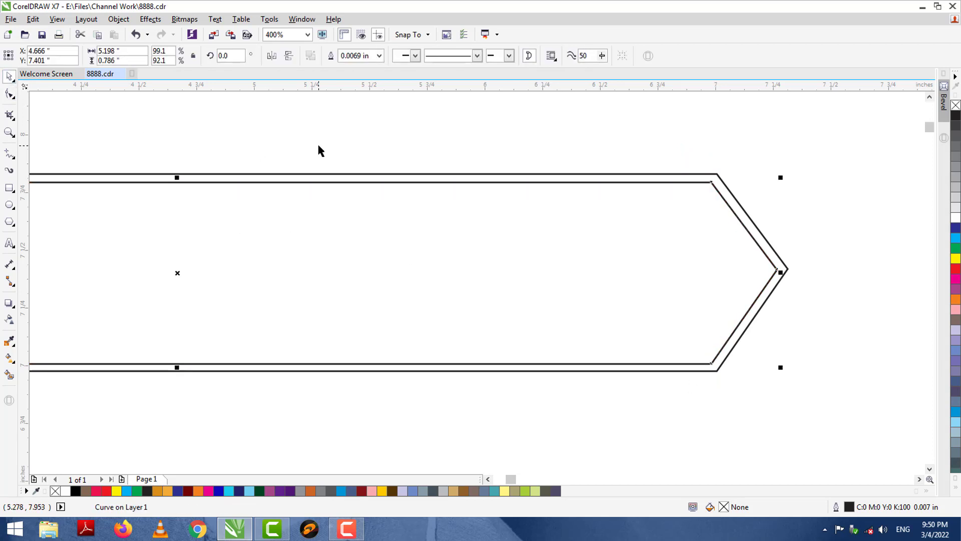
{"action": "scroll", "coordinate": [321, 150], "scroll_direction": "down", "scroll_amount": 2}
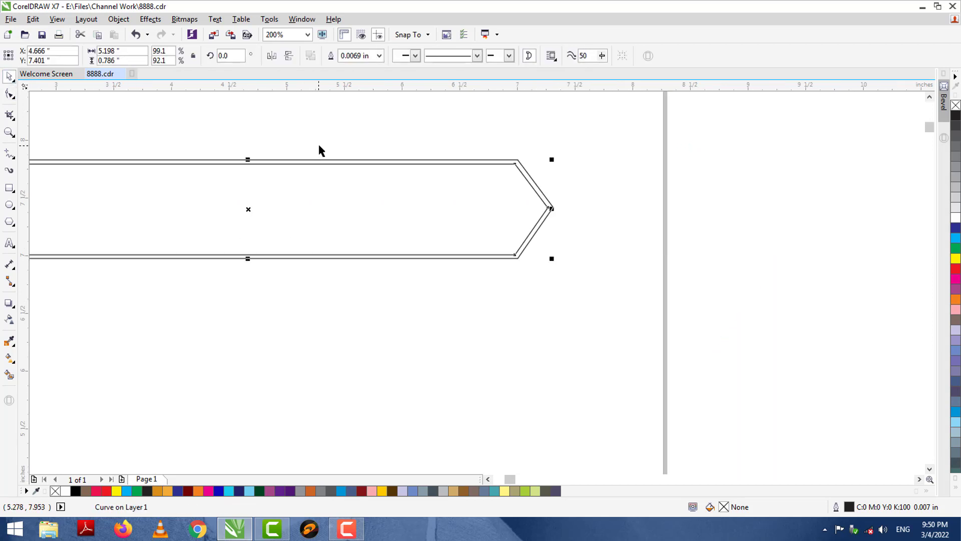
{"action": "left_click", "coordinate": [488, 479]}
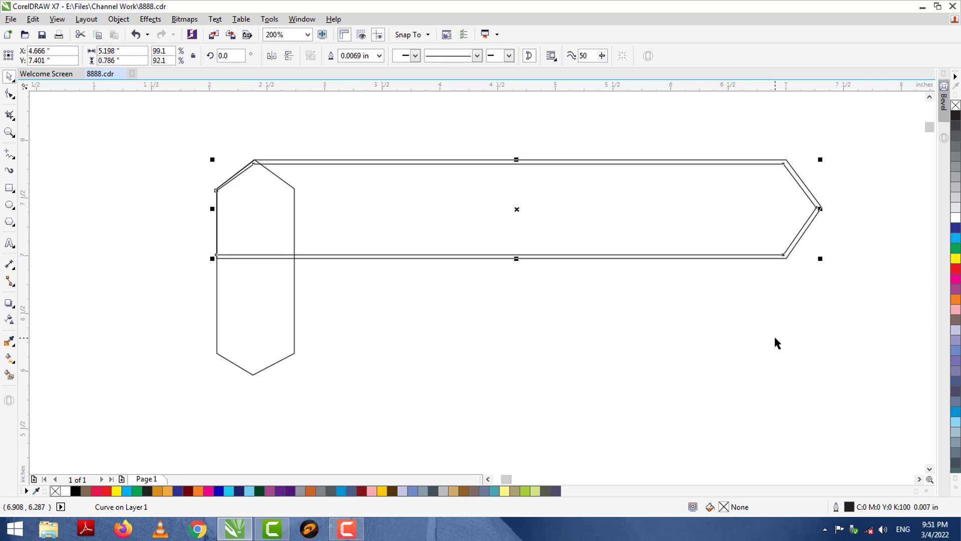
Fill the outer arrow bar with yellow (C:0 M:20 Y:100 K:0) and make the inset copy's outline white.
{"action": "left_click", "coordinate": [955, 488]}
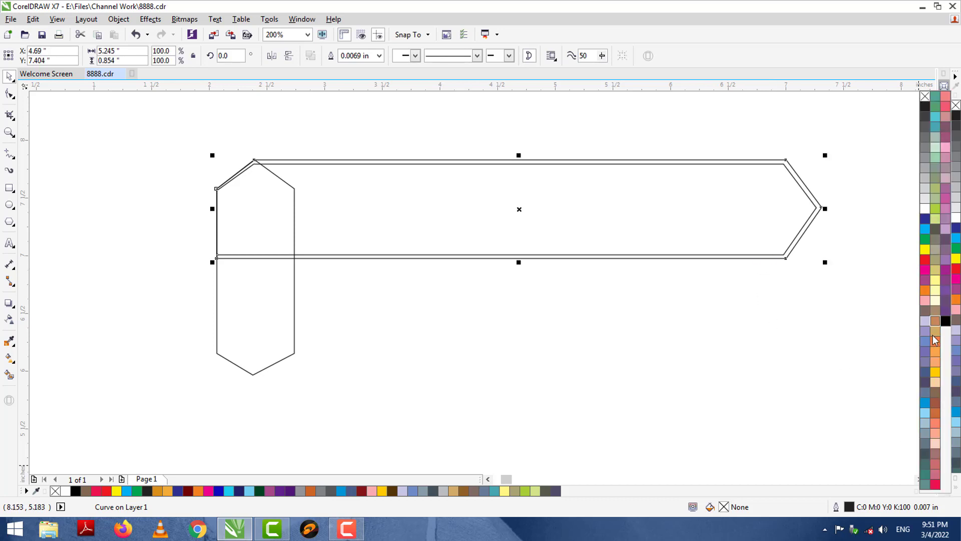
{"action": "left_click", "coordinate": [935, 371]}
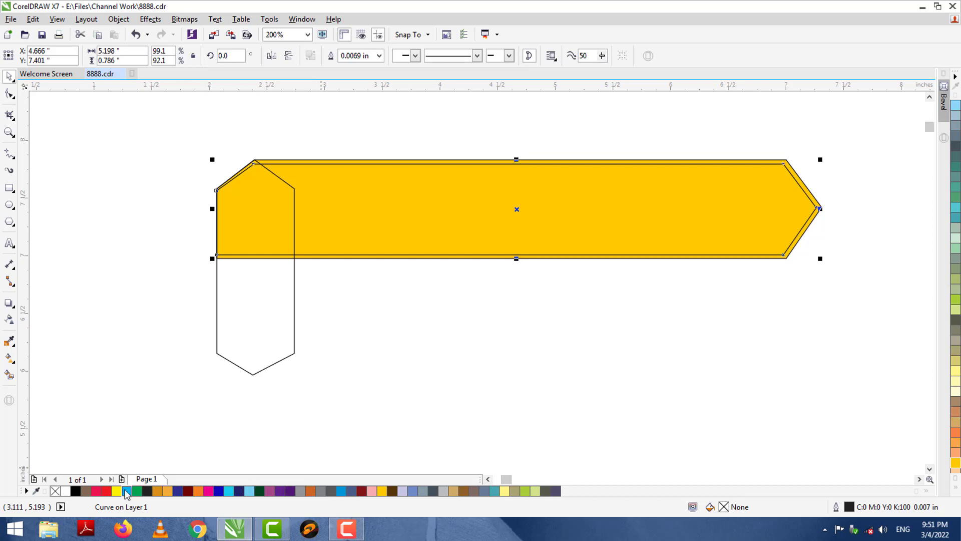
{"action": "right_click", "coordinate": [66, 491]}
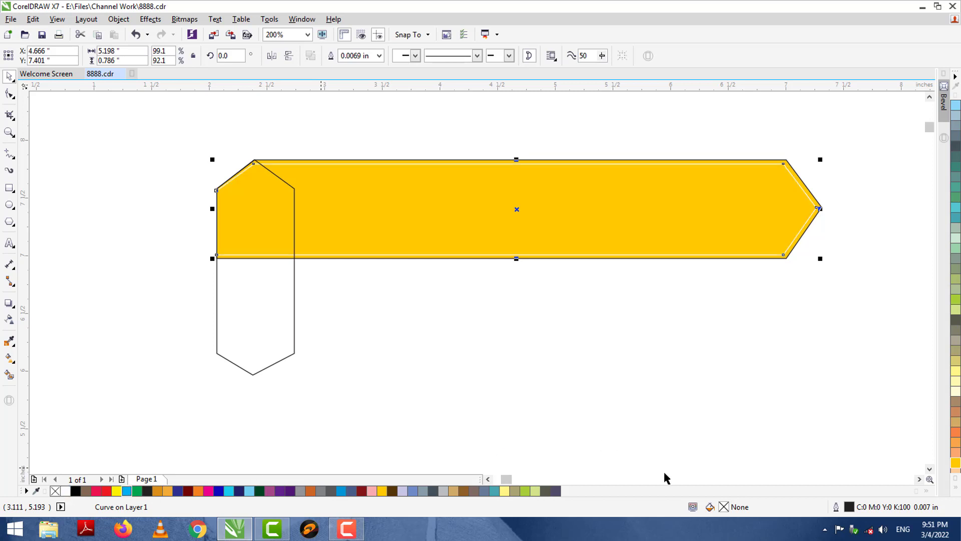
Give the inset copy's outline a dotted line style, with Behind fill and Scale with object enabled.
{"action": "double_click", "coordinate": [851, 510]}
{"action": "left_click", "coordinate": [423, 156]}
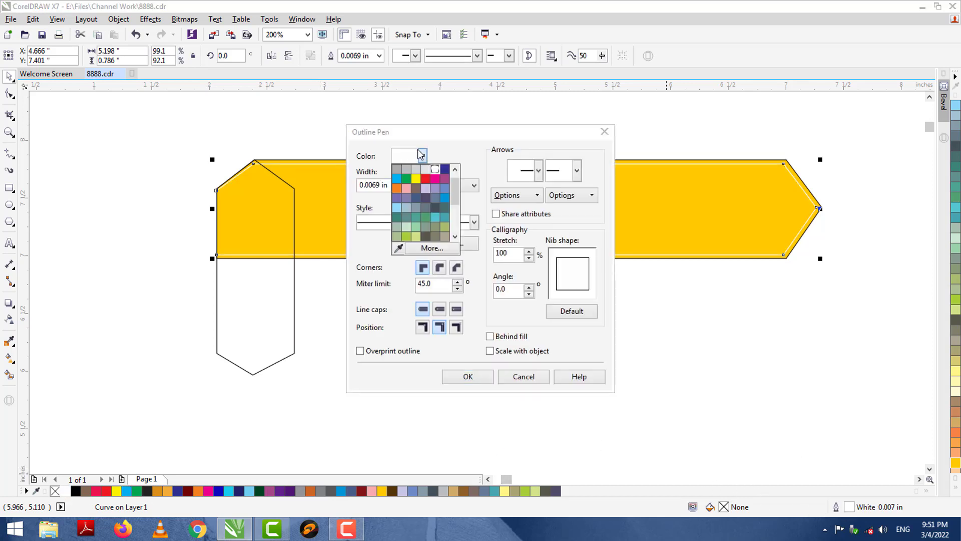
{"action": "left_click", "coordinate": [423, 155]}
{"action": "left_click", "coordinate": [431, 225]}
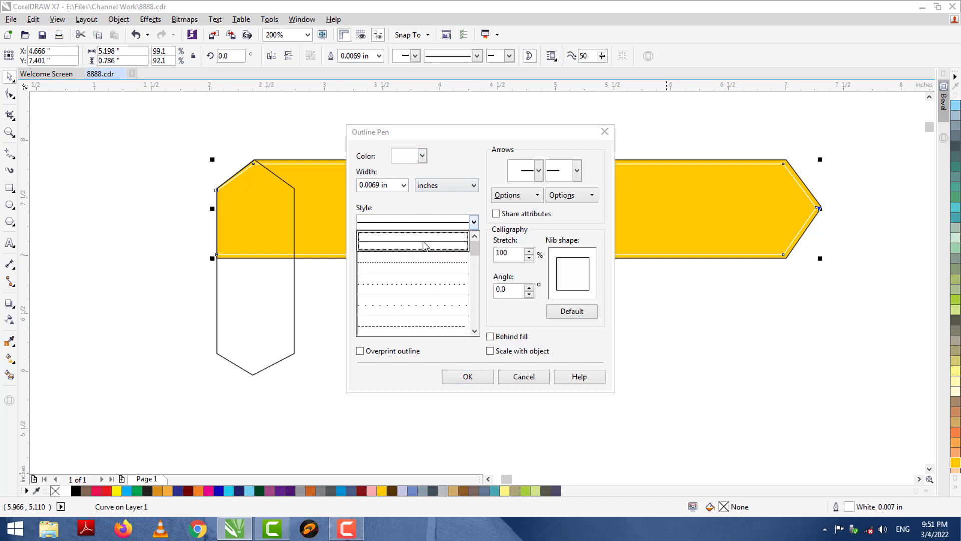
{"action": "left_click", "coordinate": [426, 279]}
{"action": "left_click", "coordinate": [490, 336]}
{"action": "left_click", "coordinate": [490, 350]}
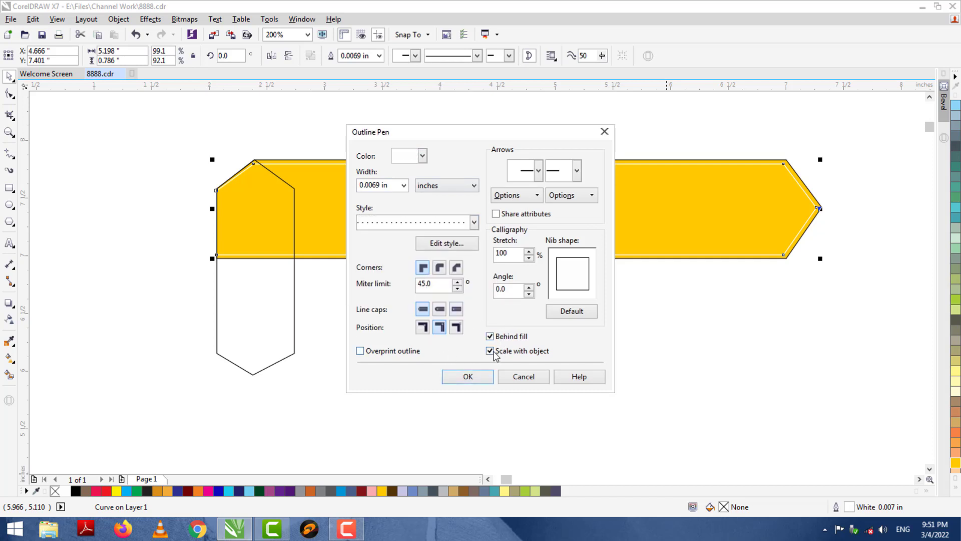
{"action": "left_click", "coordinate": [468, 377]}
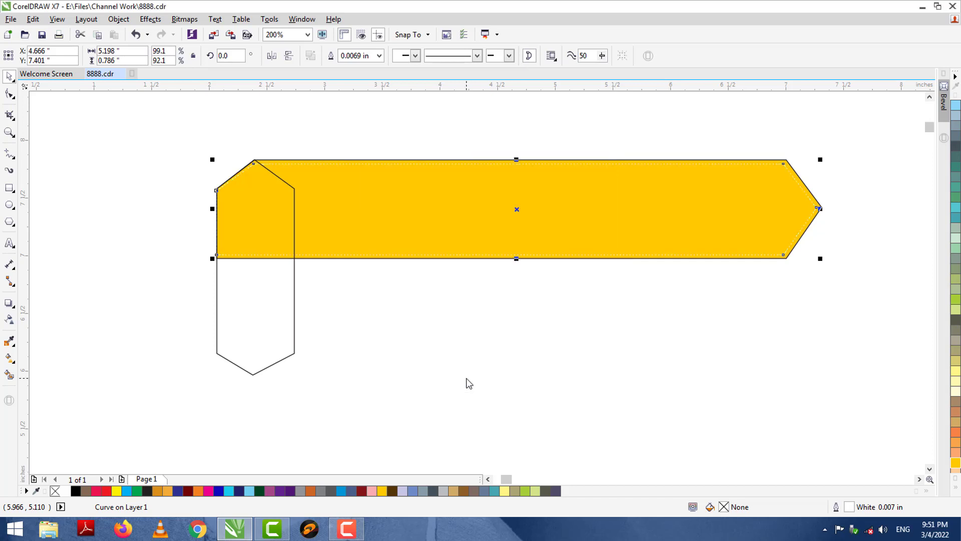
{"action": "left_click", "coordinate": [538, 332]}
Remove the black outline from the outer yellow arrow bar.
{"action": "left_click", "coordinate": [751, 179]}
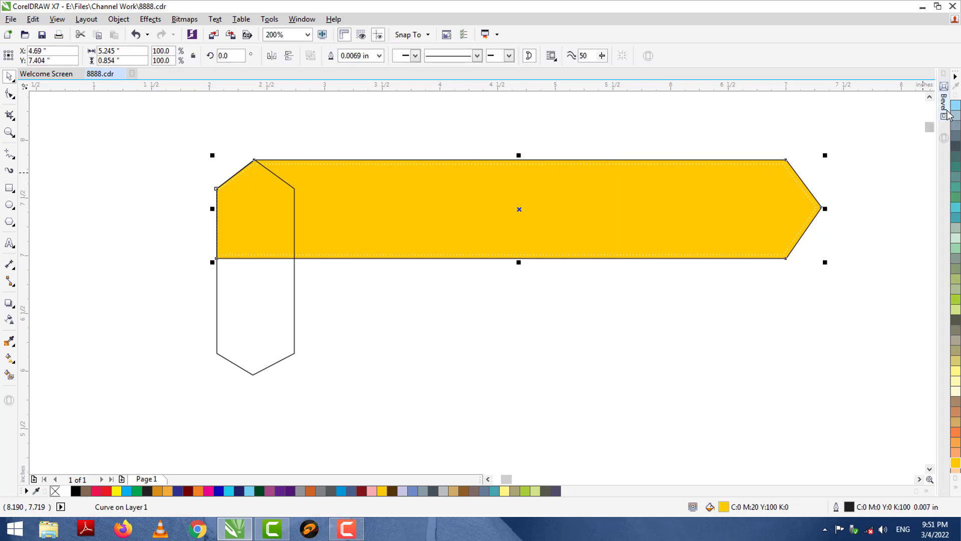
{"action": "right_click", "coordinate": [55, 490]}
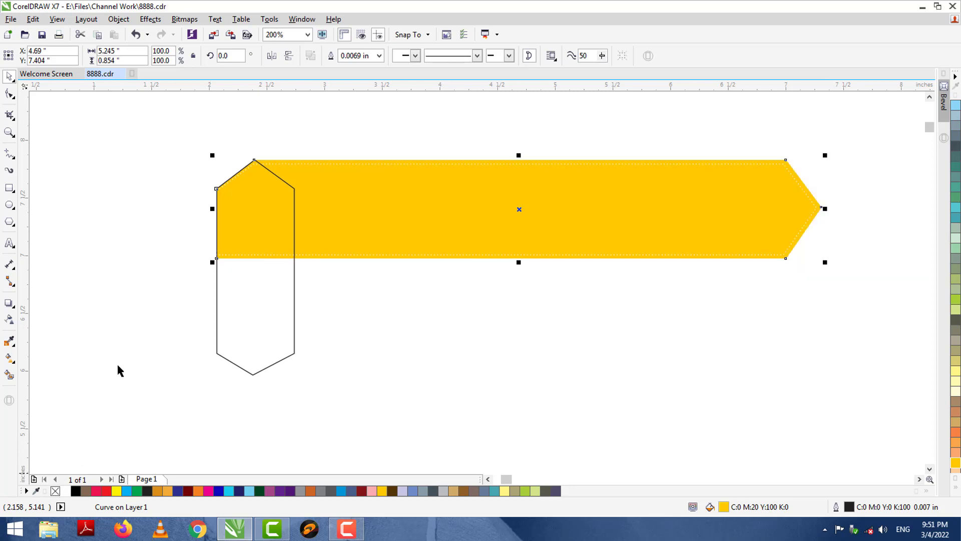
{"action": "left_click", "coordinate": [116, 362]}
Fill the vertical pointed shape with the same yellow (C:0 M:20 Y:100 K:0) and remove its outline.
{"action": "left_click", "coordinate": [285, 185]}
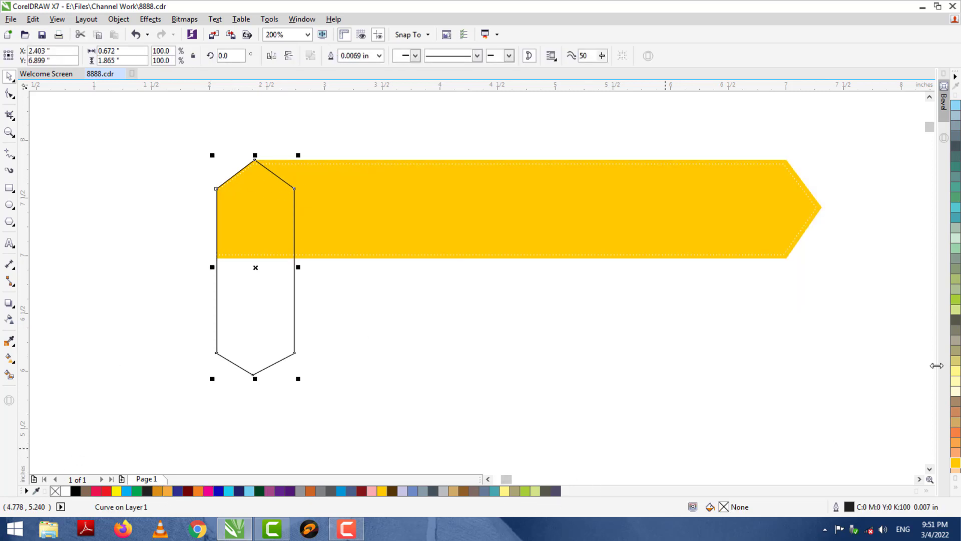
{"action": "left_click", "coordinate": [955, 462]}
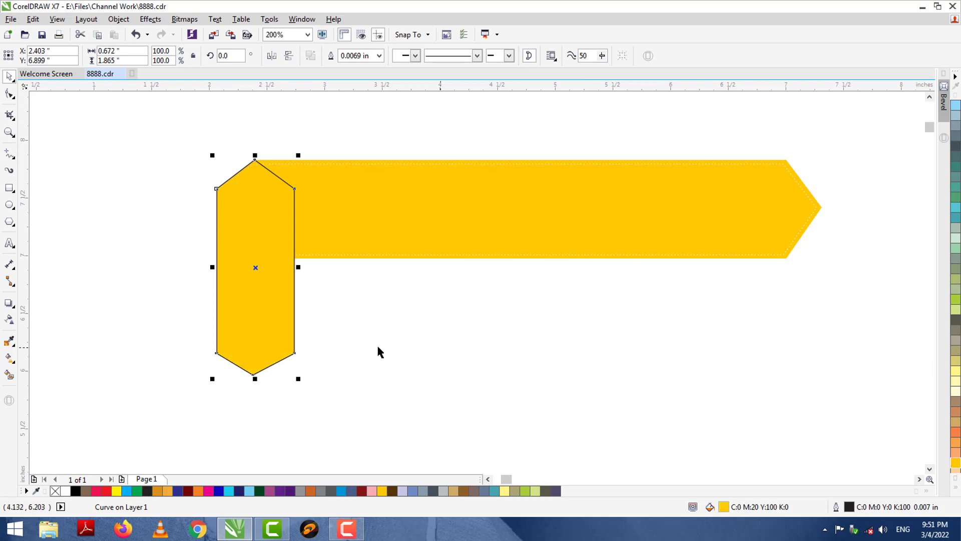
{"action": "right_click", "coordinate": [55, 491]}
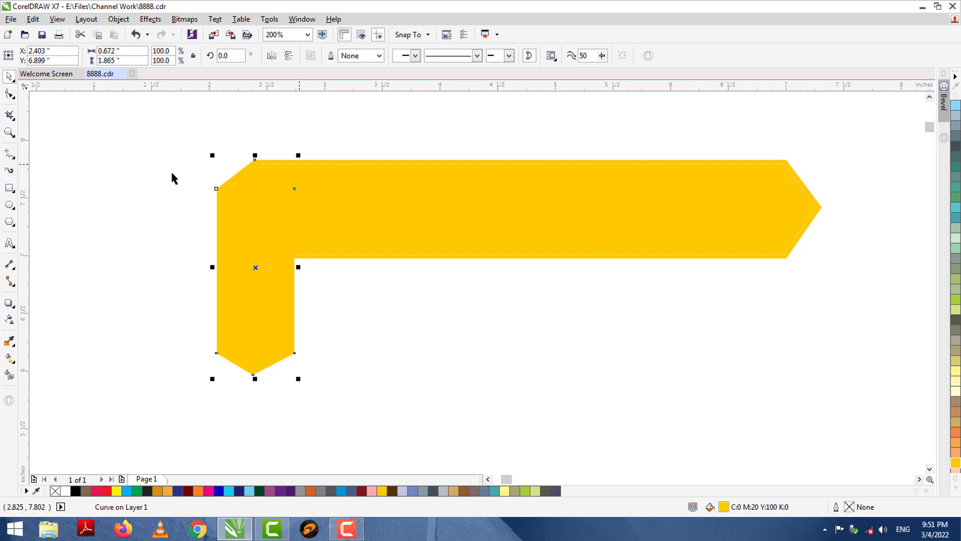
{"action": "left_click", "coordinate": [129, 178]}
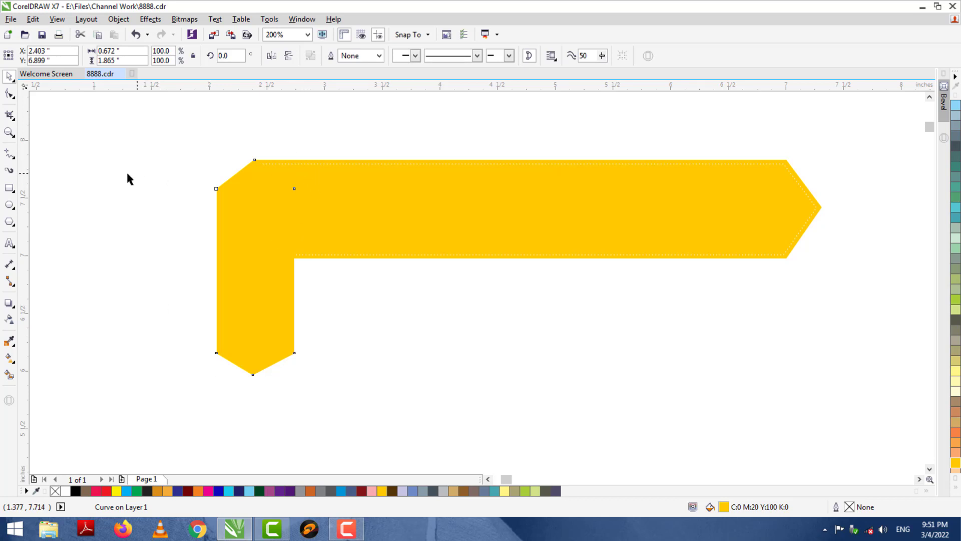
Draw a six-sided polygon about 0.42 by 0.42 in beside the vertical pointed shape.
{"action": "left_click", "coordinate": [9, 192]}
{"action": "left_click", "coordinate": [10, 222]}
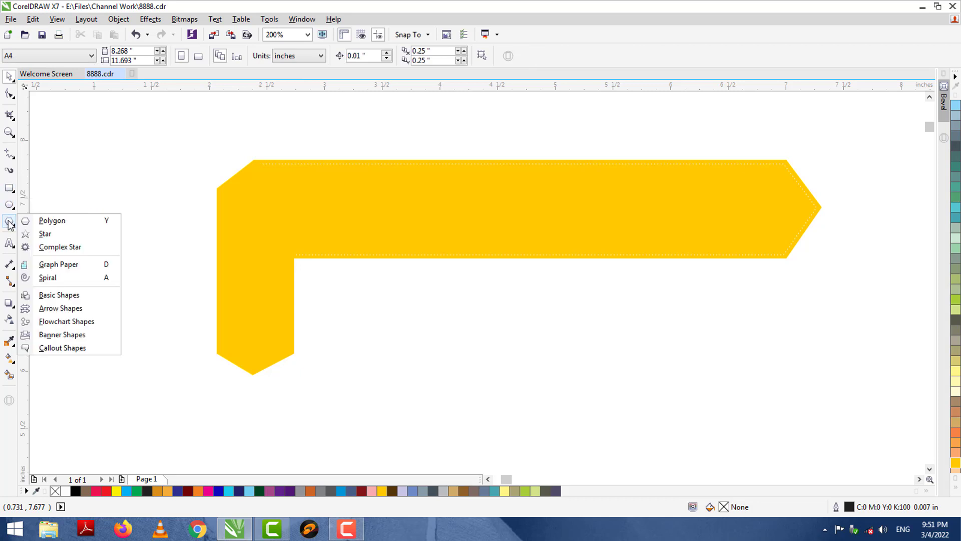
{"action": "left_click", "coordinate": [35, 221]}
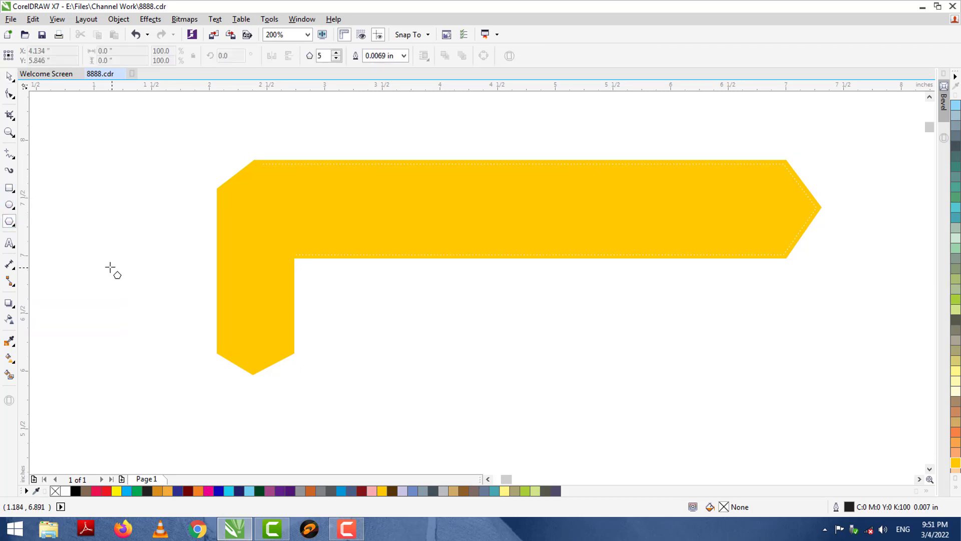
{"action": "mouse_move", "coordinate": [111, 266]}
{"action": "left_mouse_down"}
{"action": "mouse_move", "coordinate": [145, 315]}
{"action": "mouse_move", "coordinate": [169, 315]}
{"action": "left_mouse_up"}
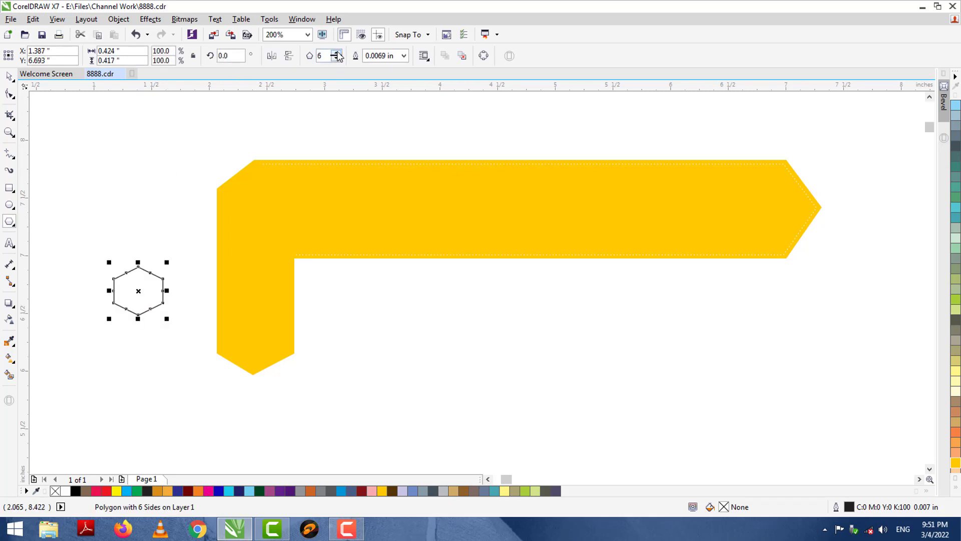
{"action": "left_click", "coordinate": [9, 76]}
{"action": "left_click", "coordinate": [145, 331]}
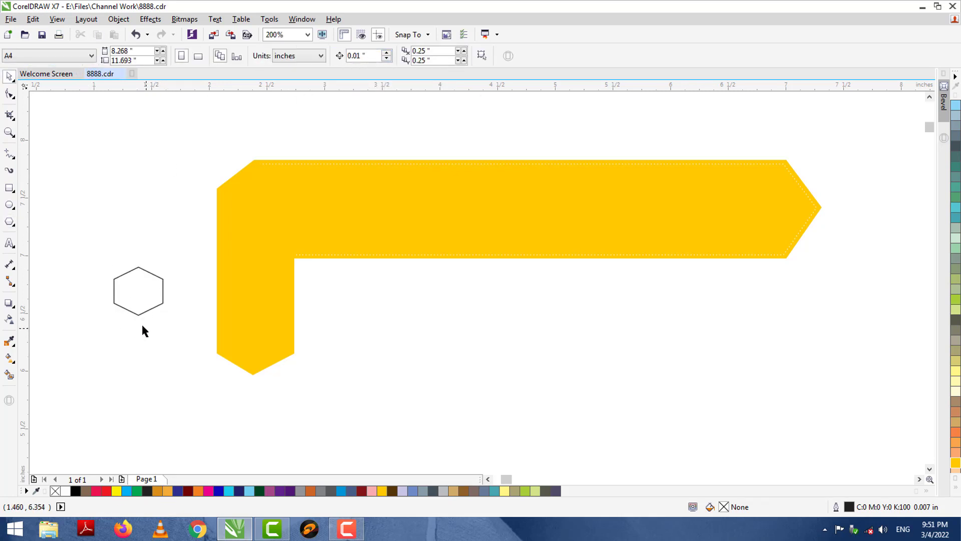
Stretch the hexagon to 0.5 in high and place it centered in the upper part of the vertical pointed shape.
{"action": "left_click", "coordinate": [136, 315]}
{"action": "left_click_drag", "start_coordinate": [138, 323], "coordinate": [139, 328]}
{"action": "left_click_drag", "start_coordinate": [136, 296], "coordinate": [255, 207]}
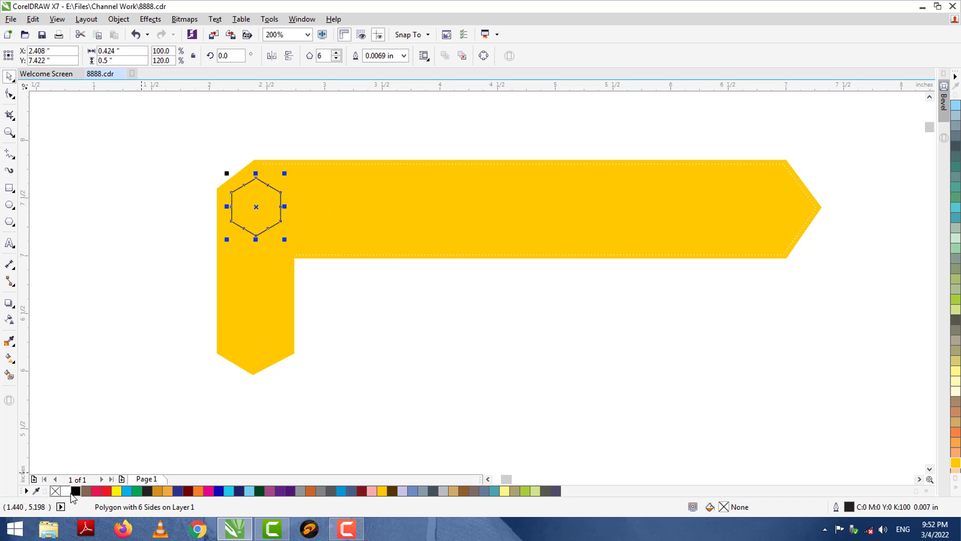
Fill the hexagon with white and remove its outline.
{"action": "left_click", "coordinate": [65, 491]}
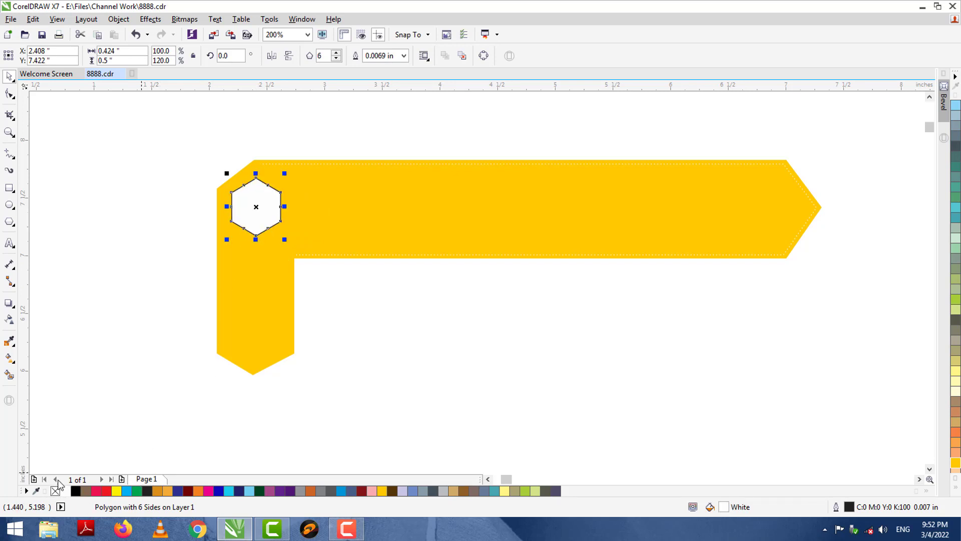
{"action": "right_click", "coordinate": [55, 491]}
{"action": "left_click", "coordinate": [297, 267]}
Add a black Multiply drop shadow around the vertical pointed shape, with zero offset, opacity 88 and feathering 15.
{"action": "left_click", "coordinate": [292, 267]}
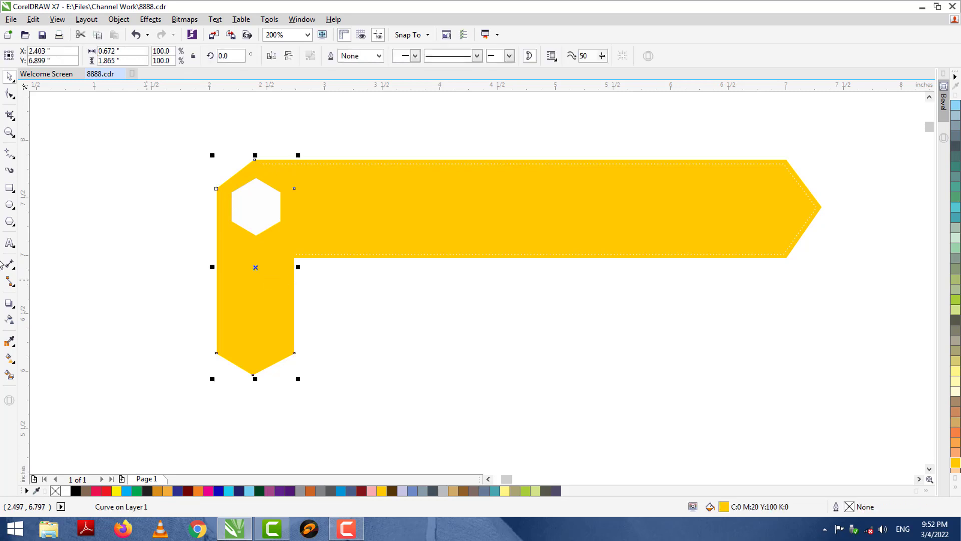
{"action": "left_click", "coordinate": [8, 303]}
{"action": "left_click_drag", "start_coordinate": [255, 267], "coordinate": [256, 360]}
{"action": "left_click_drag", "start_coordinate": [256, 314], "coordinate": [258, 354]}
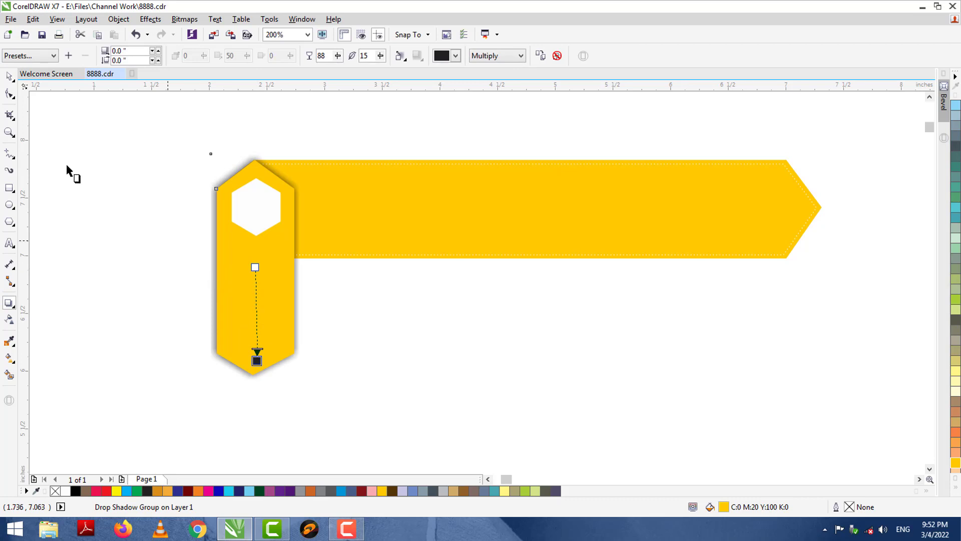
{"action": "left_click", "coordinate": [9, 76]}
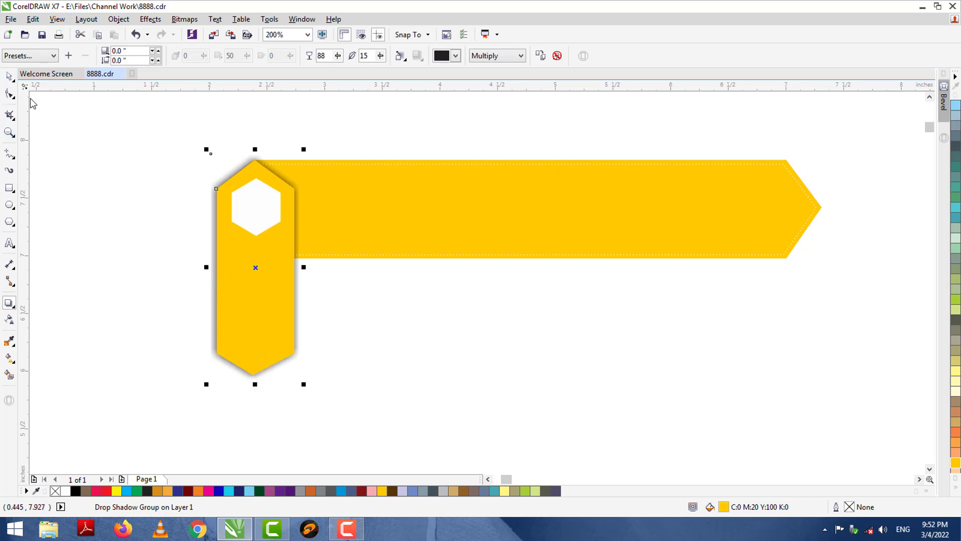
Add a black Multiply drop shadow to the horizontal arrow banner, spreading evenly around it, with opacity 61 and feathering 15.
{"action": "left_click", "coordinate": [374, 202]}
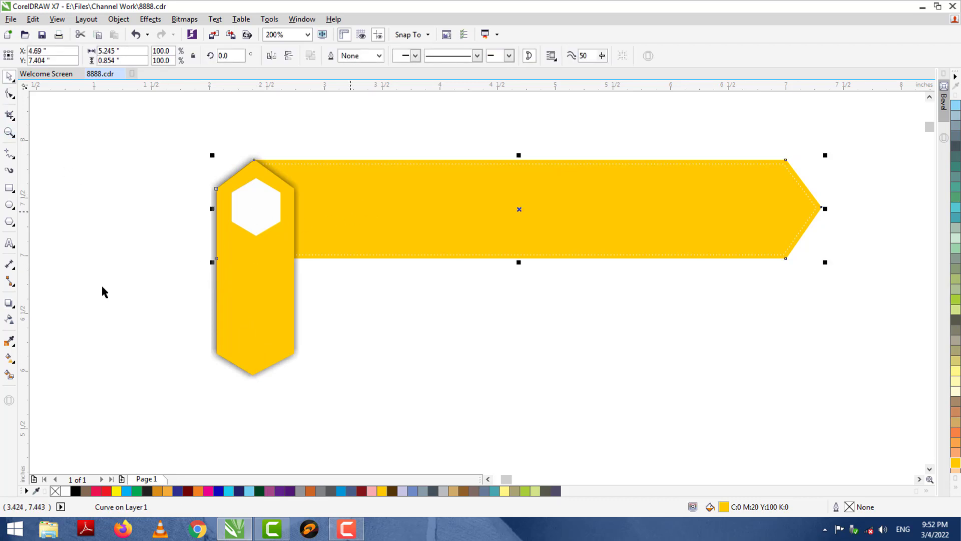
{"action": "left_click", "coordinate": [9, 303]}
{"action": "left_click_drag", "start_coordinate": [216, 209], "coordinate": [825, 213]}
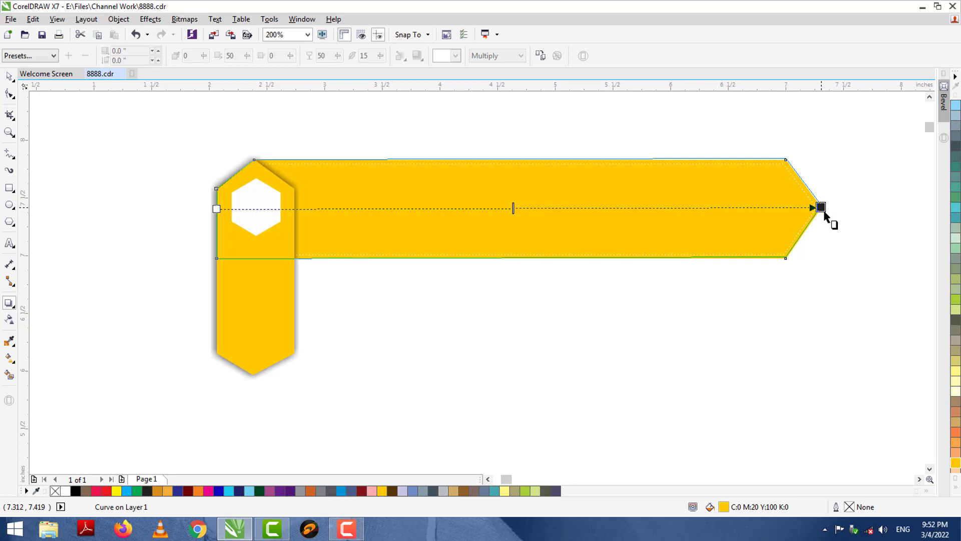
{"action": "left_click_drag", "start_coordinate": [825, 215], "coordinate": [821, 212]}
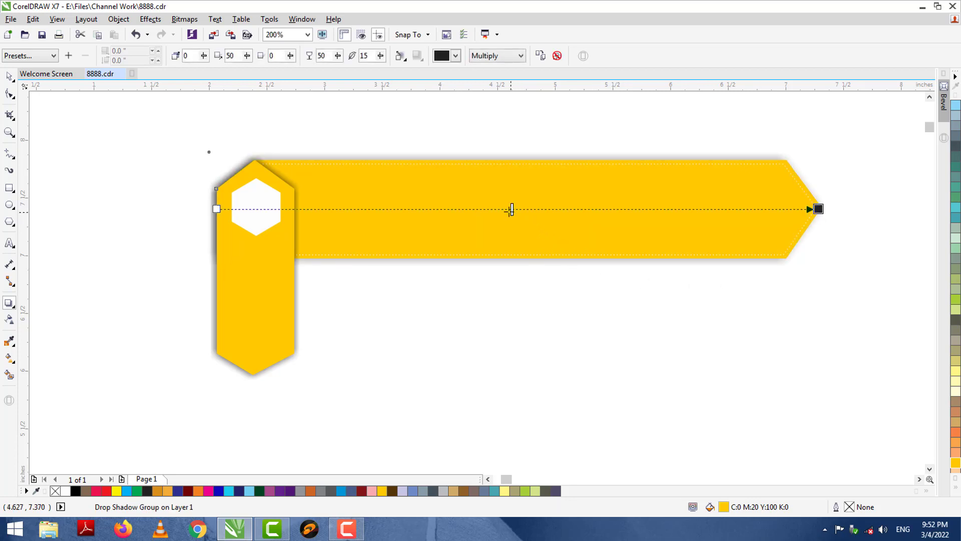
{"action": "left_click_drag", "start_coordinate": [512, 209], "coordinate": [578, 209]}
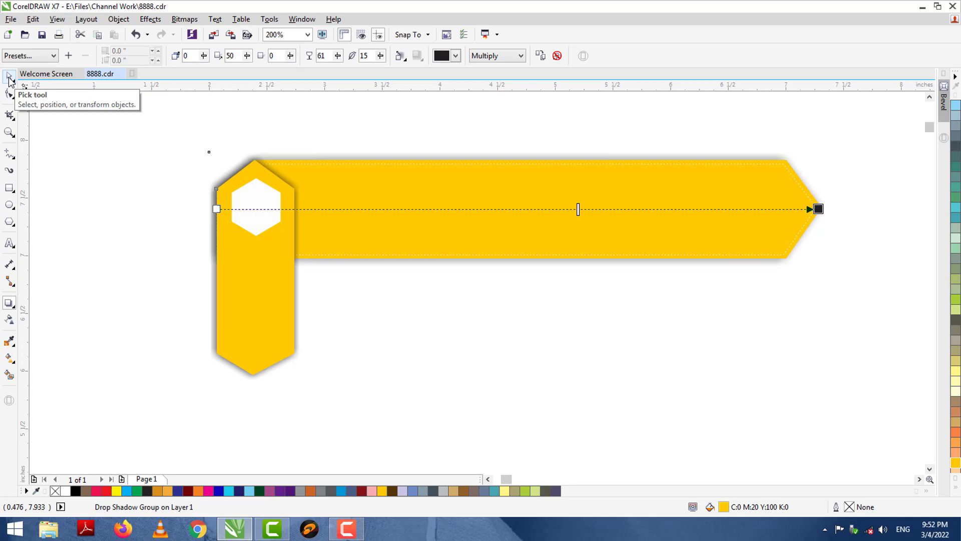
{"action": "left_click", "coordinate": [10, 78]}
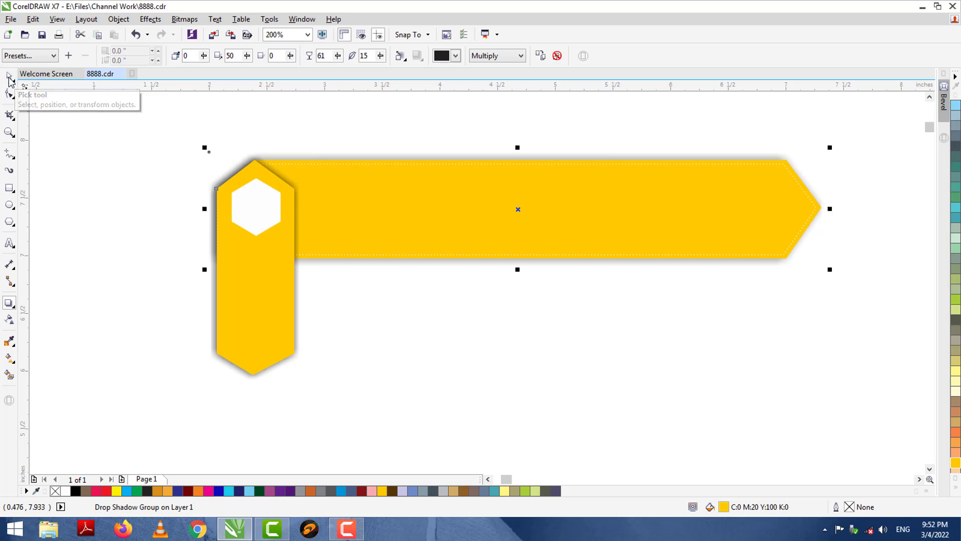
{"action": "left_click", "coordinate": [83, 226]}
Enlarge the white hexagon so it nearly fills the width of the vertical pointed shape, keeping it centered.
{"action": "left_click", "coordinate": [262, 216]}
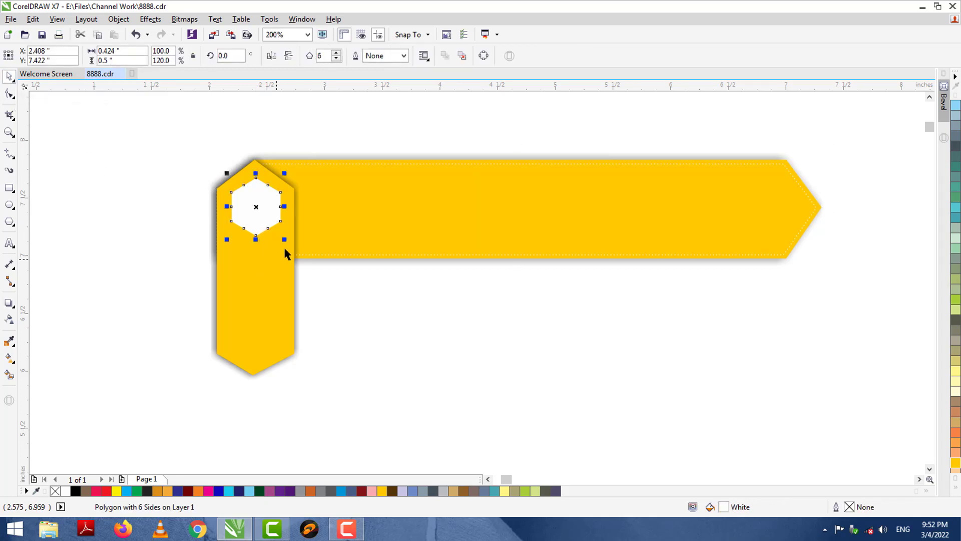
{"action": "left_click_drag", "start_coordinate": [284, 239], "coordinate": [288, 245]}
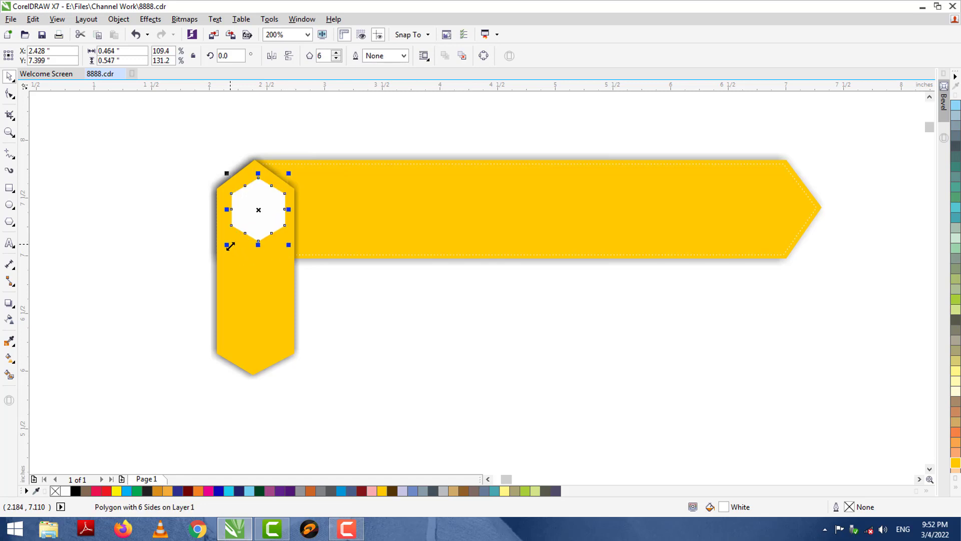
{"action": "left_click_drag", "start_coordinate": [229, 246], "coordinate": [224, 252]}
{"action": "left_click", "coordinate": [152, 260]}
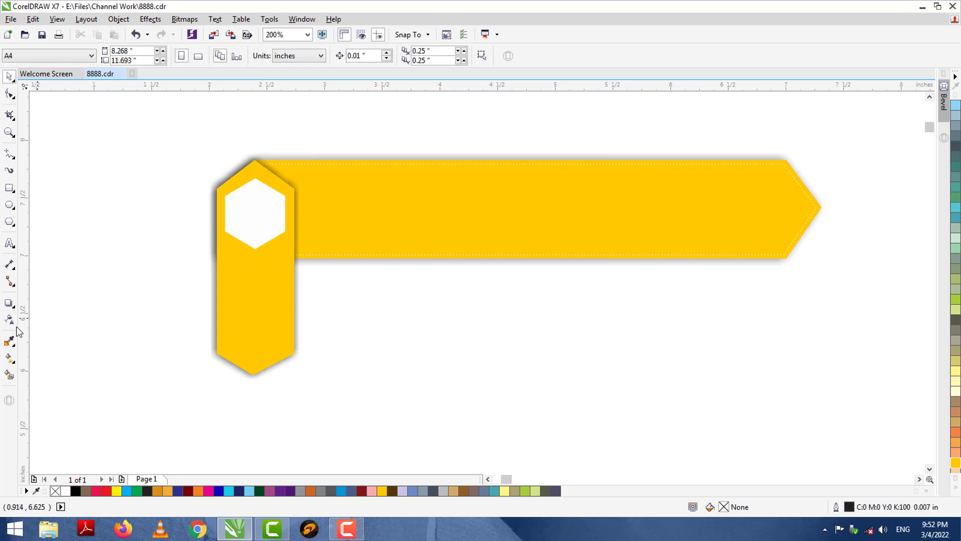
Add the text "00" in 24 pt bold Calibri, centered inside the white hexagon.
{"action": "left_click", "coordinate": [14, 246]}
{"action": "left_click", "coordinate": [90, 295]}
{"action": "type", "text": "00"}
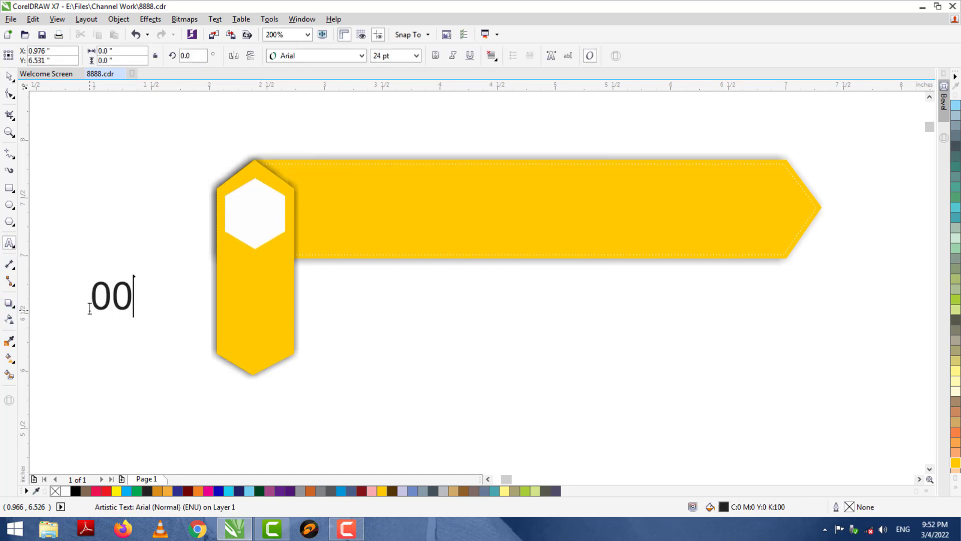
{"action": "left_click", "coordinate": [9, 76]}
{"action": "left_click", "coordinate": [315, 57]}
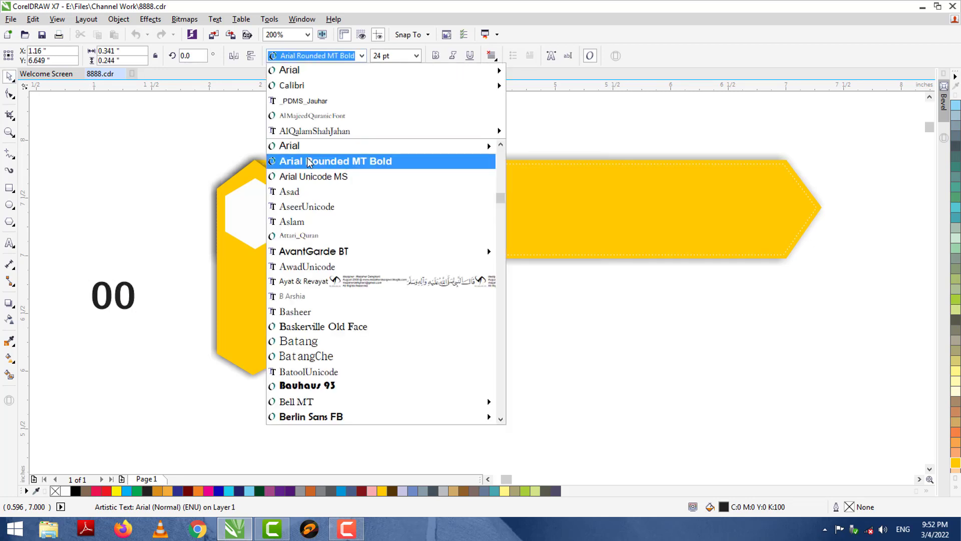
{"action": "mouse_move", "coordinate": [351, 85]}
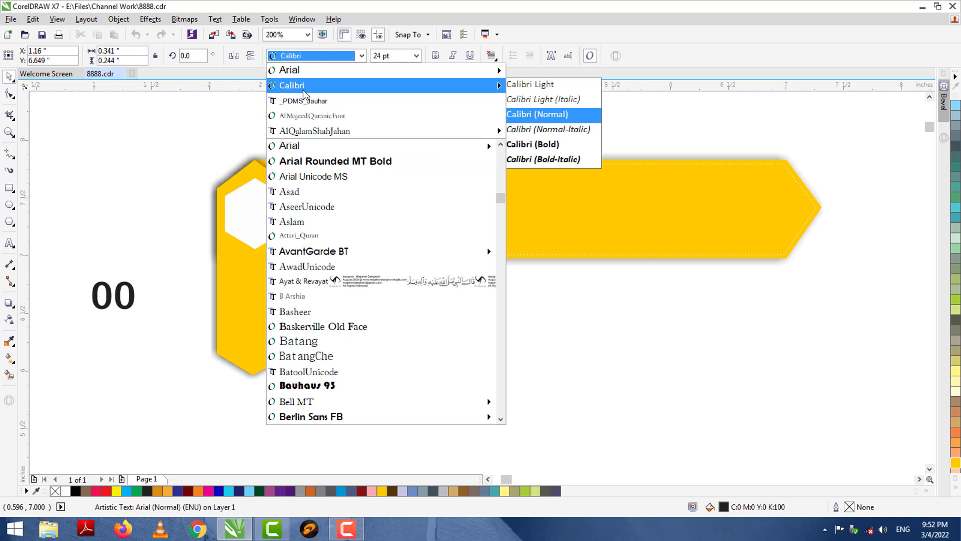
{"action": "left_click", "coordinate": [546, 113]}
{"action": "left_click_drag", "start_coordinate": [110, 298], "coordinate": [255, 213]}
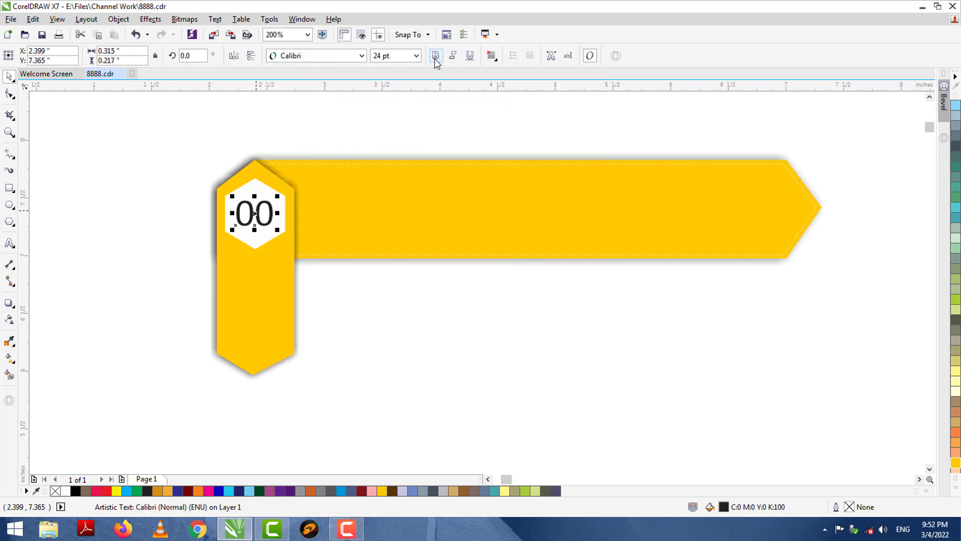
{"action": "left_click", "coordinate": [436, 56]}
Copy the "00" text five times in an evenly spaced row along the horizontal yellow banner.
{"action": "left_click", "coordinate": [253, 216]}
{"action": "left_click", "coordinate": [258, 221]}
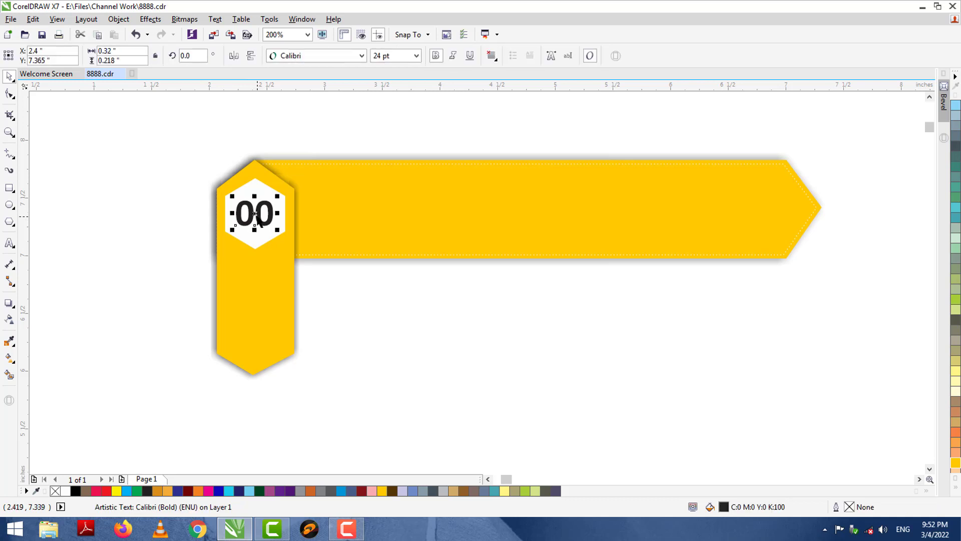
{"action": "left_click_drag", "start_coordinate": [255, 215], "coordinate": [573, 208]}
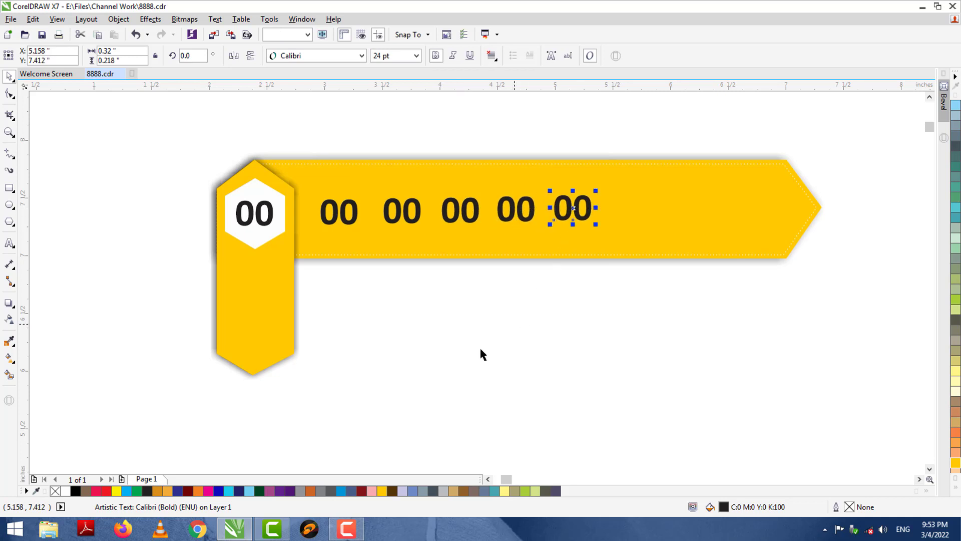
{"action": "left_click", "coordinate": [361, 301]}
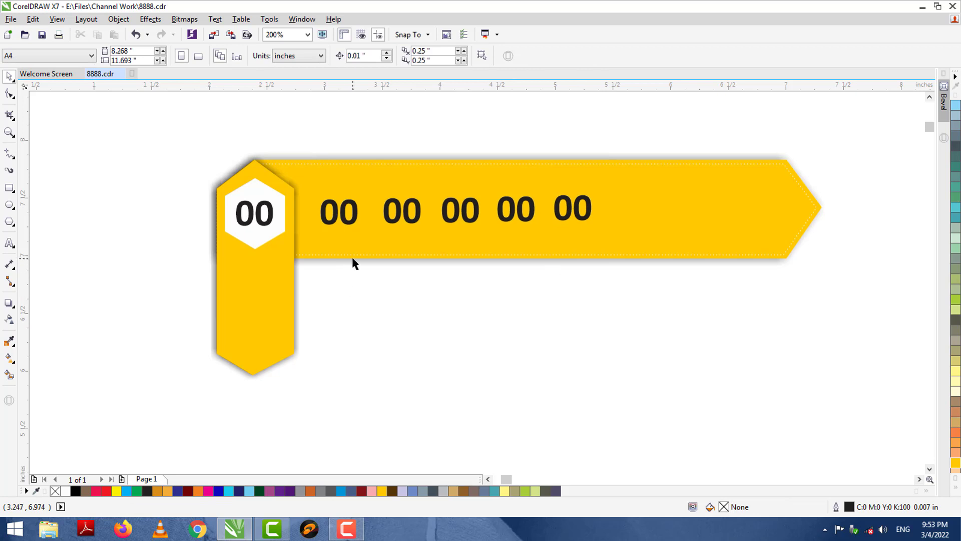
Copy the "00" from the hexagon to just below it and change the copy to two centered lines, "08" and "PM".
{"action": "left_click_drag", "start_coordinate": [247, 224], "coordinate": [256, 279]}
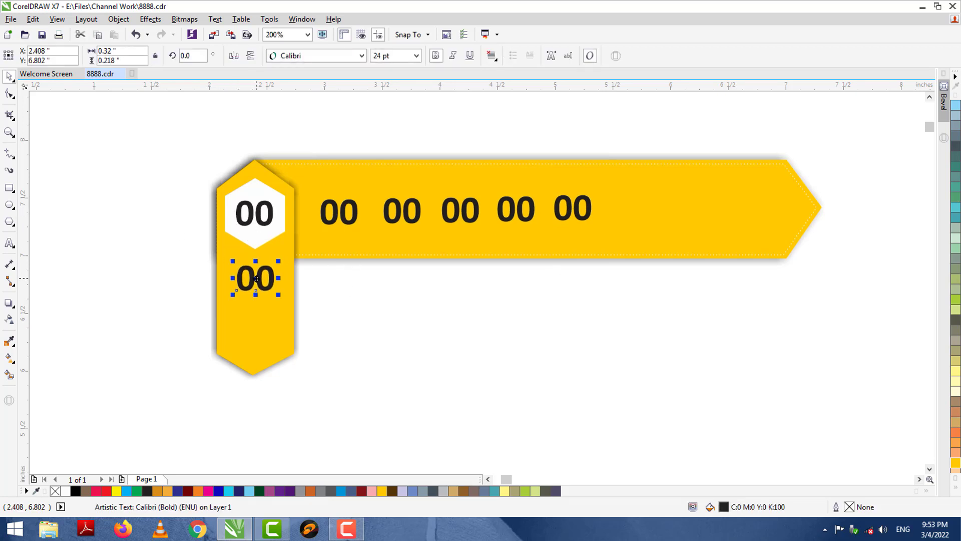
{"action": "double_click", "coordinate": [255, 279]}
{"action": "double_click", "coordinate": [256, 278]}
{"action": "type", "text": "08"}
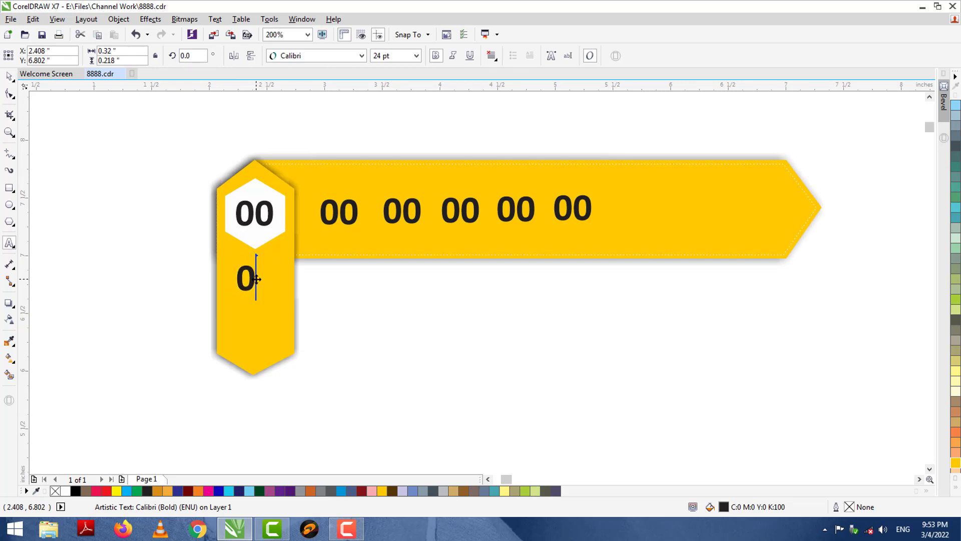
{"action": "key", "text": "Return"}
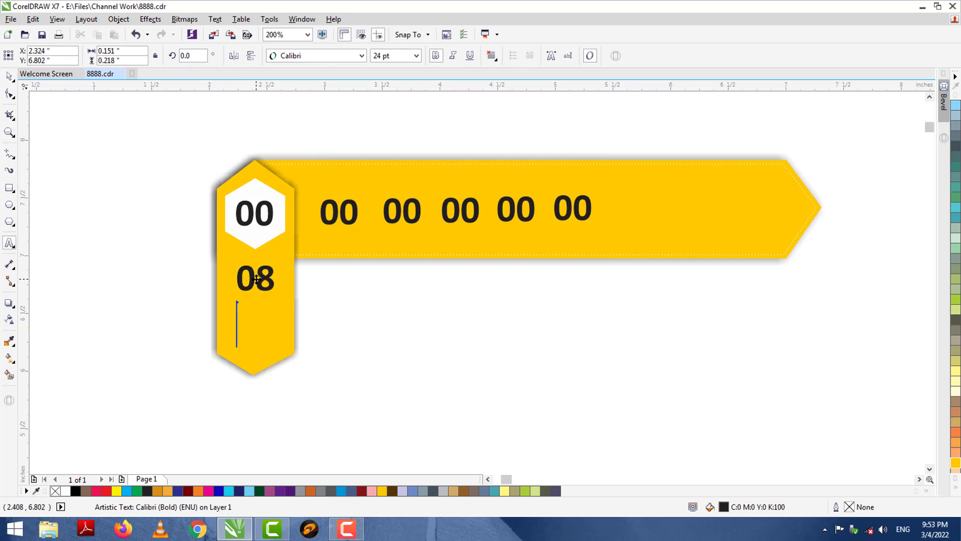
{"action": "type", "text": "pm"}
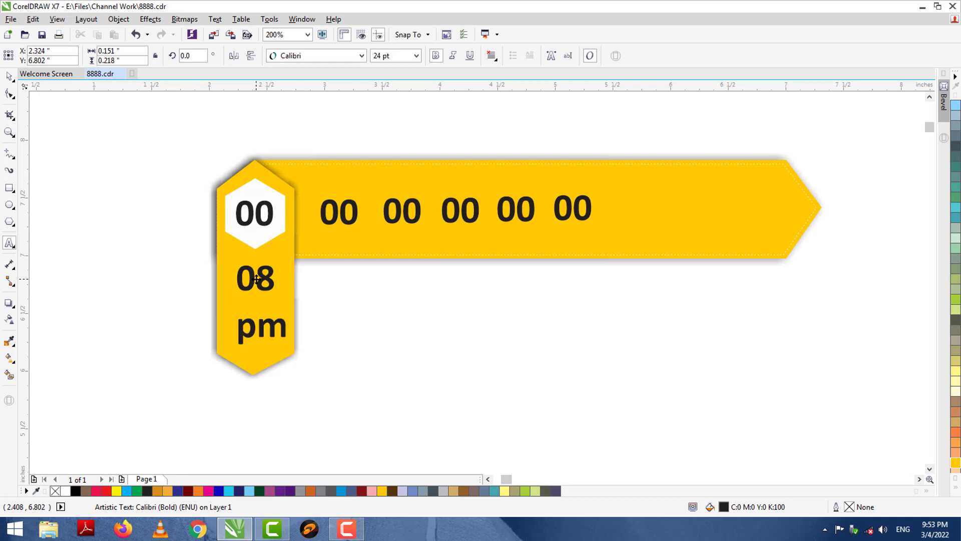
{"action": "key", "text": "BackSpace"}
{"action": "key", "text": "BackSpace"}
{"action": "type", "text": "PM"}
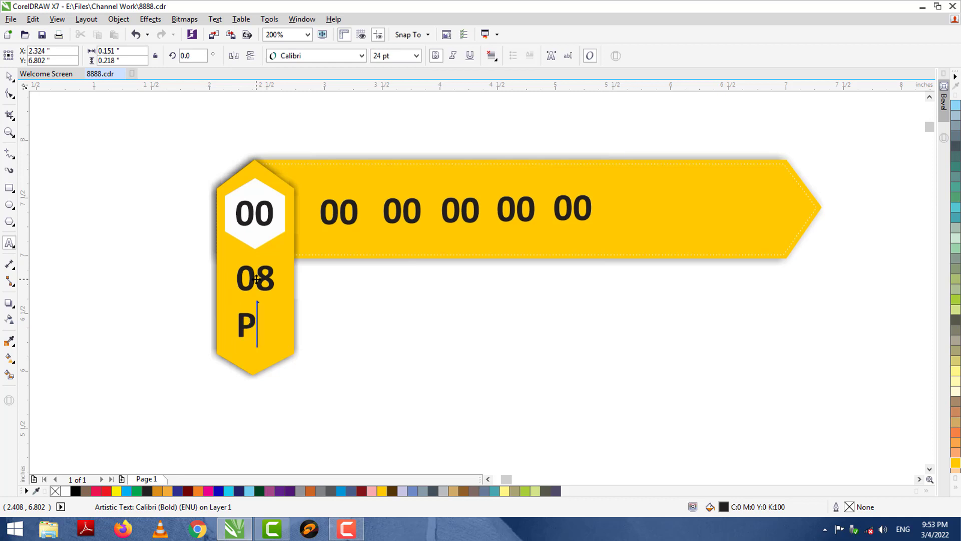
{"action": "left_click", "coordinate": [491, 55]}
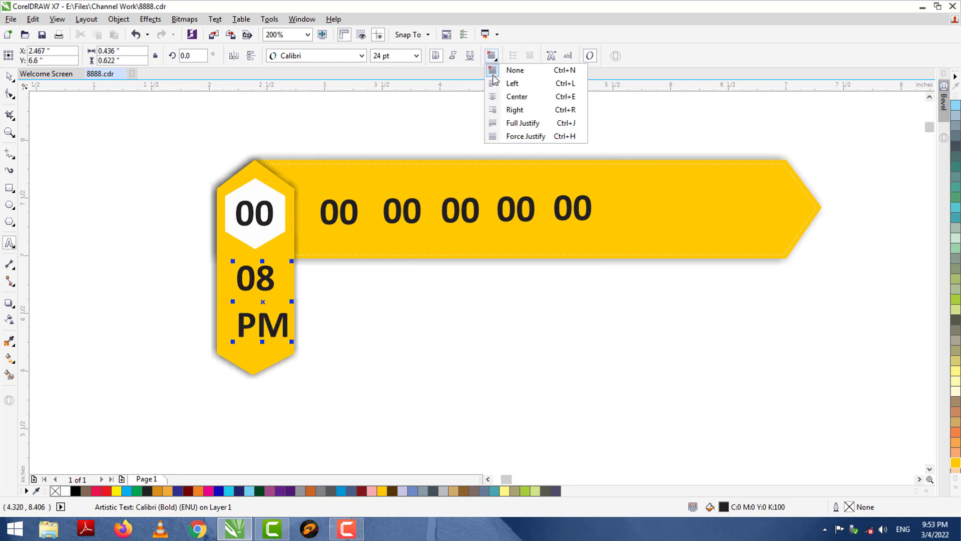
{"action": "left_click", "coordinate": [501, 98]}
Tighten the line spacing of the "08 PM" text and shrink it to sit centered just below the hexagon.
{"action": "left_click", "coordinate": [9, 94]}
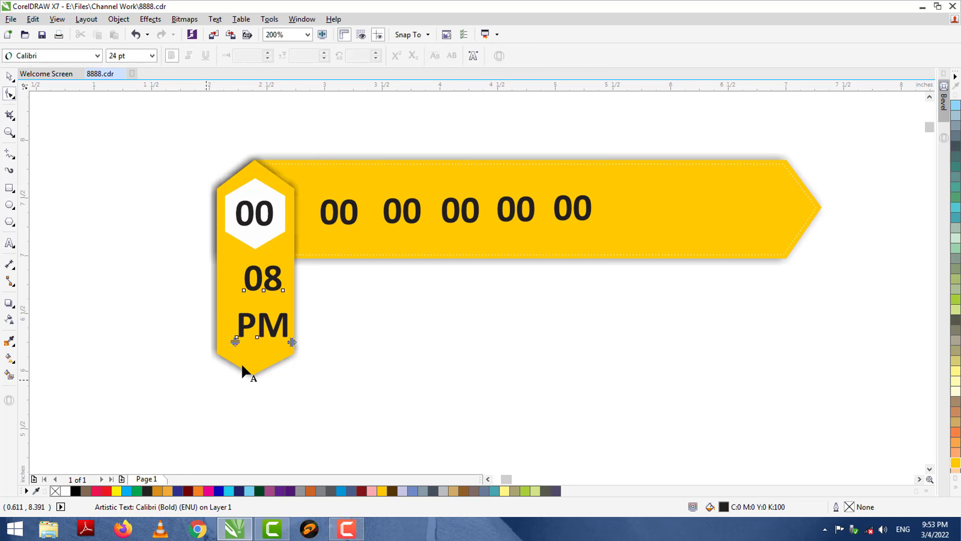
{"action": "left_click_drag", "start_coordinate": [235, 342], "coordinate": [237, 311]}
{"action": "left_click", "coordinate": [9, 76]}
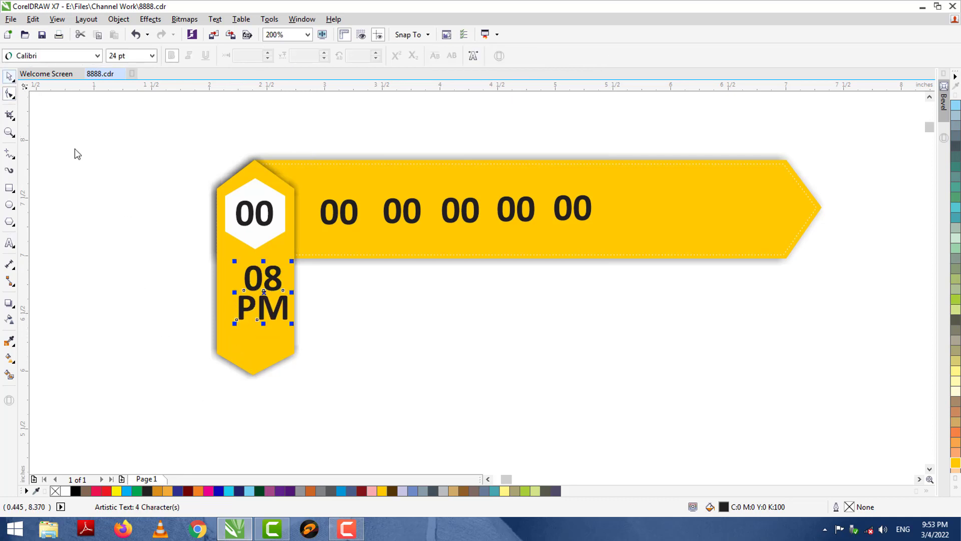
{"action": "left_click_drag", "start_coordinate": [291, 323], "coordinate": [256, 285]}
{"action": "left_click", "coordinate": [176, 256]}
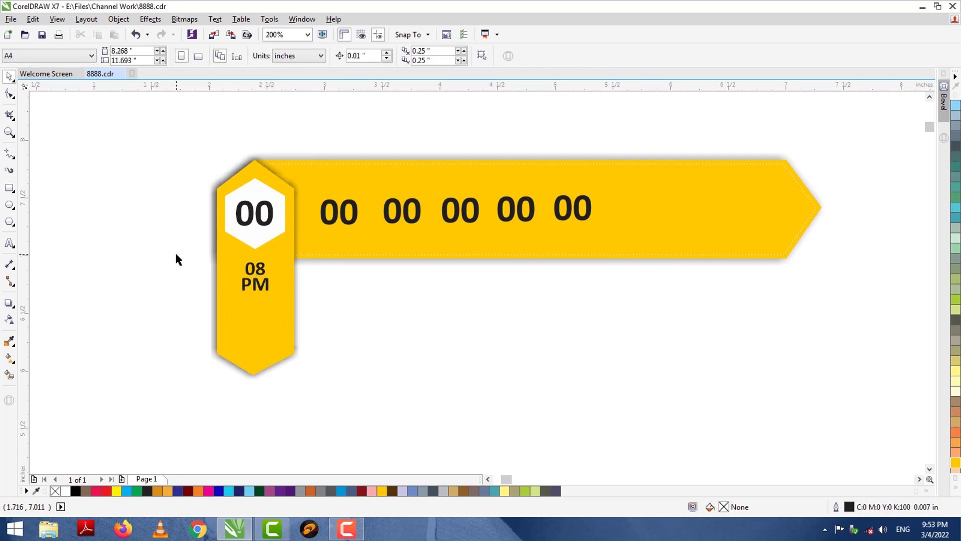
Copy the complete banner with its tab and texts twice, stepping each copy about 0.3 in right and 1.1 in down.
{"action": "left_click_drag", "start_coordinate": [161, 108], "coordinate": [841, 426]}
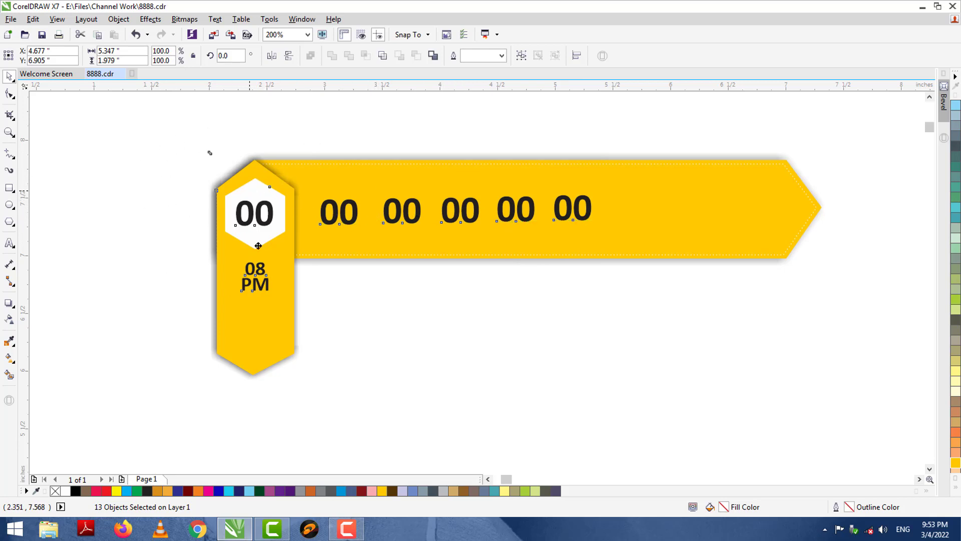
{"action": "left_click_drag", "start_coordinate": [256, 245], "coordinate": [299, 318]}
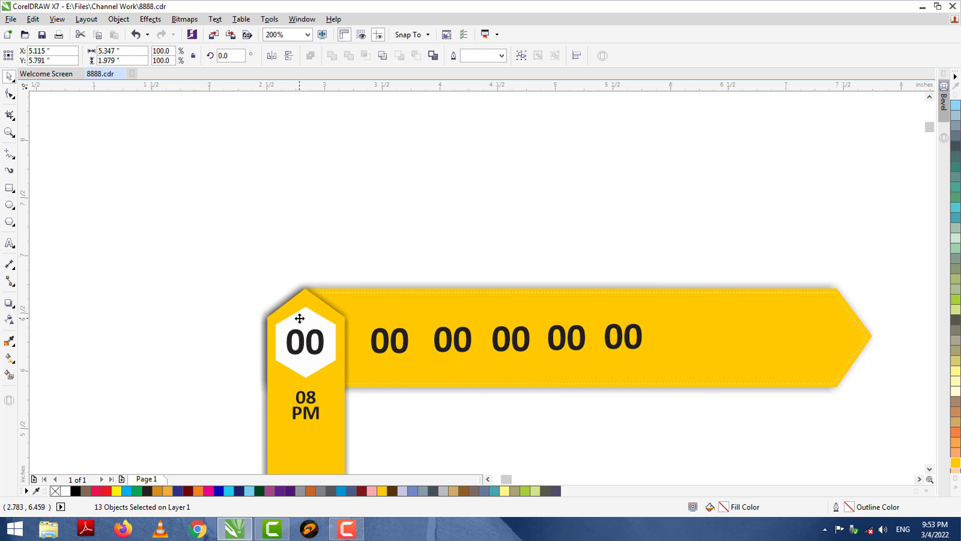
{"action": "key", "text": "ctrl+z"}
{"action": "left_click_drag", "start_coordinate": [316, 200], "coordinate": [332, 448]}
Add a fourth and a fifth copy of the banner below, continuing the same staggered spacing down and to the right.
{"action": "left_click", "coordinate": [929, 469]}
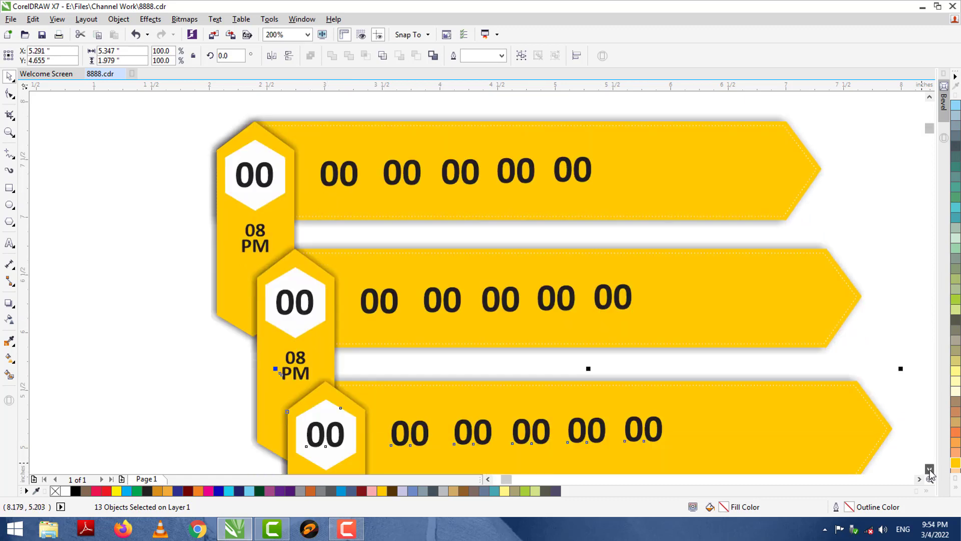
{"action": "scroll", "coordinate": [929, 471], "scroll_direction": "down", "scroll_amount": 5}
{"action": "left_click_drag", "start_coordinate": [446, 229], "coordinate": [482, 350]}
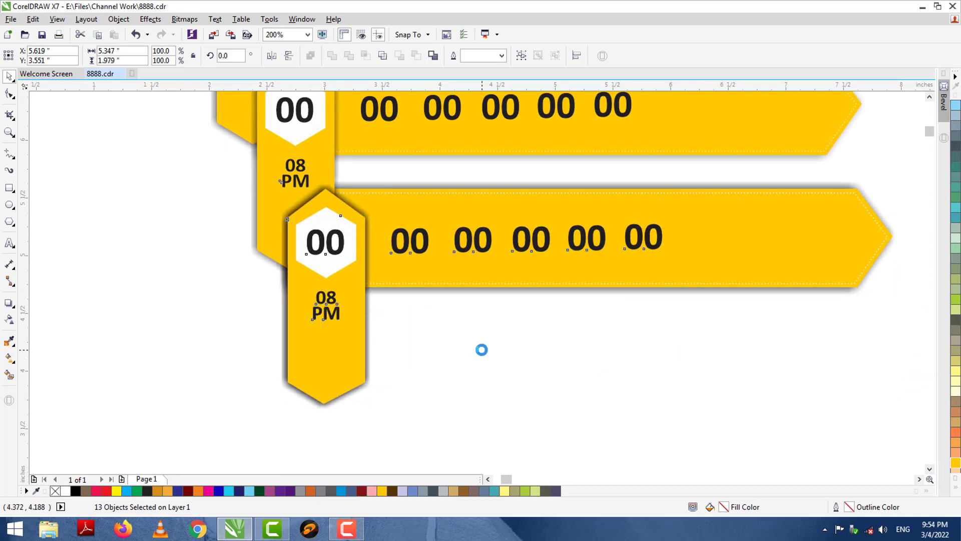
{"action": "left_click", "coordinate": [929, 469]}
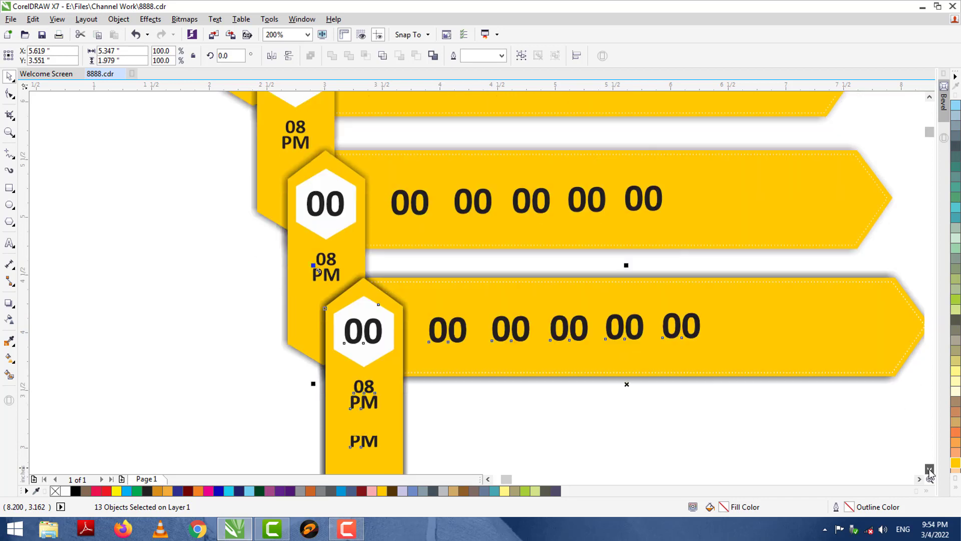
{"action": "scroll", "coordinate": [929, 471], "scroll_direction": "down", "scroll_amount": 5}
{"action": "left_click_drag", "start_coordinate": [378, 149], "coordinate": [407, 271]}
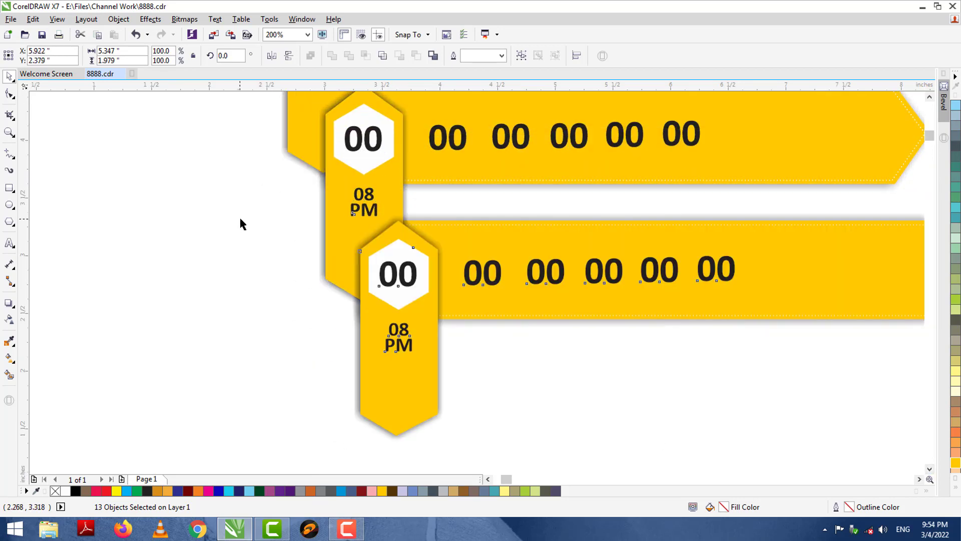
{"action": "left_click", "coordinate": [240, 219]}
Fill the second banner's horizontal arrow and its vertical tab with magenta (C0 M100 Y0 K0).
{"action": "left_click_drag", "start_coordinate": [930, 97], "coordinate": [930, 97]}
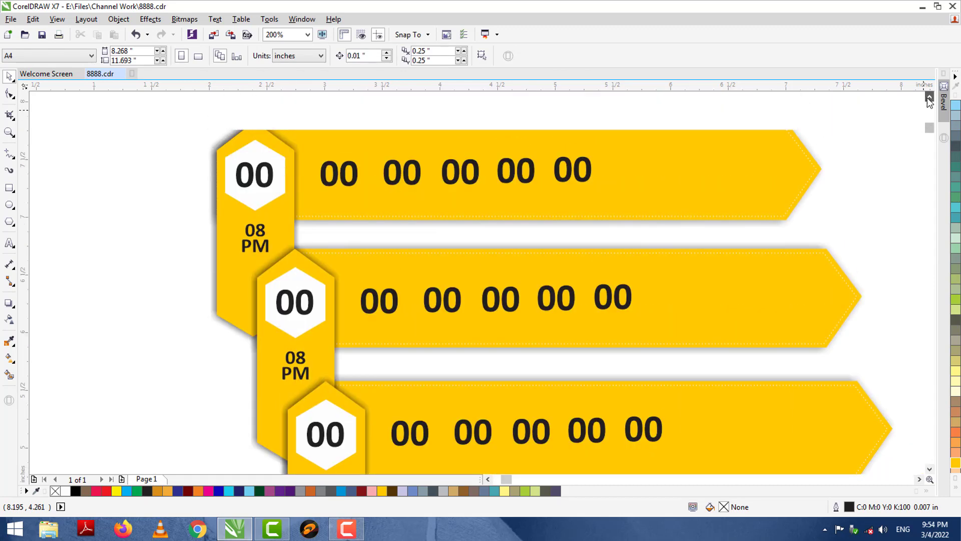
{"action": "left_click", "coordinate": [808, 303]}
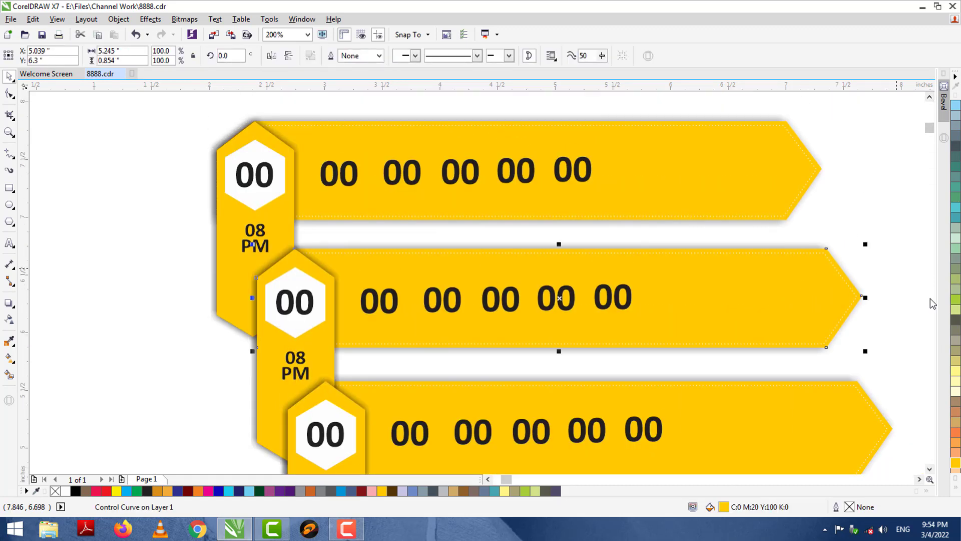
{"action": "left_click", "coordinate": [956, 492]}
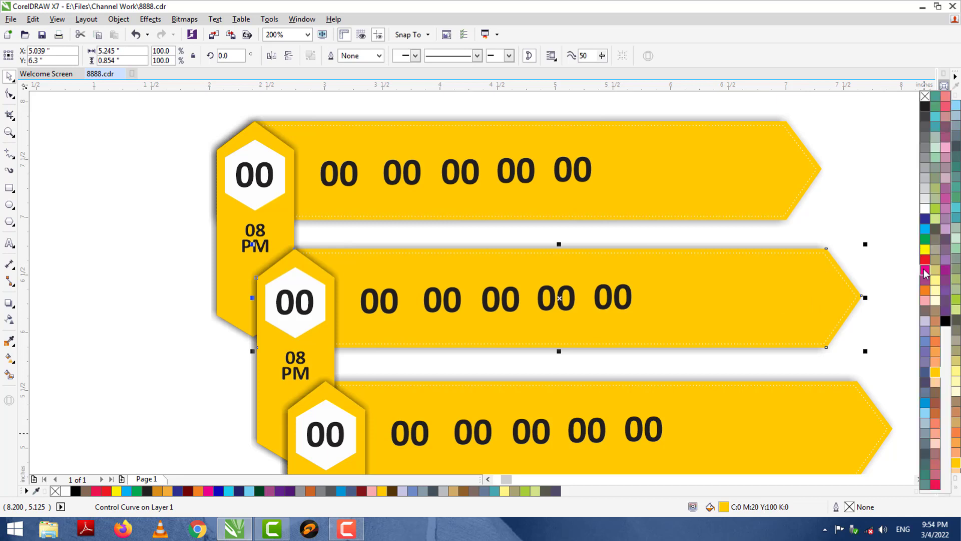
{"action": "left_click_drag", "start_coordinate": [924, 273], "coordinate": [773, 271]}
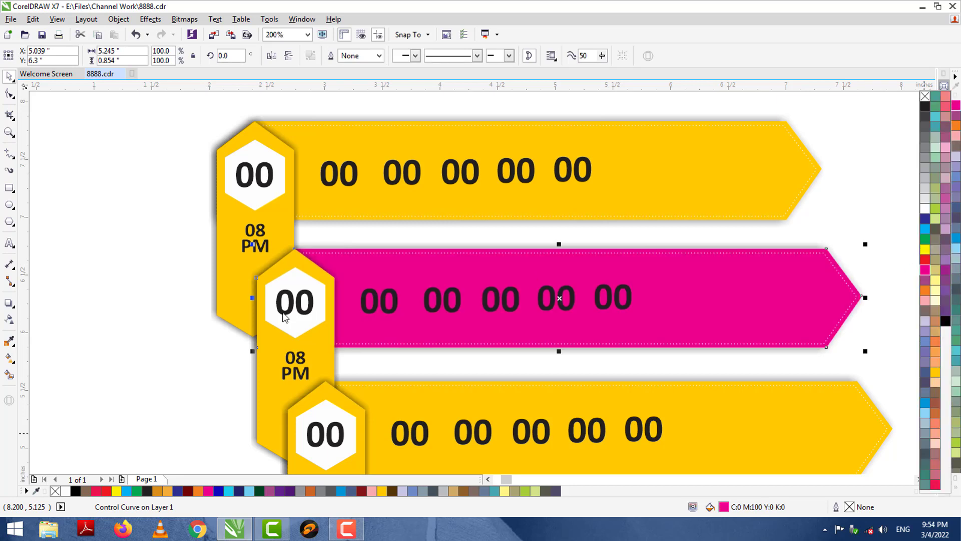
{"action": "left_click", "coordinate": [260, 404]}
{"action": "left_click", "coordinate": [955, 105]}
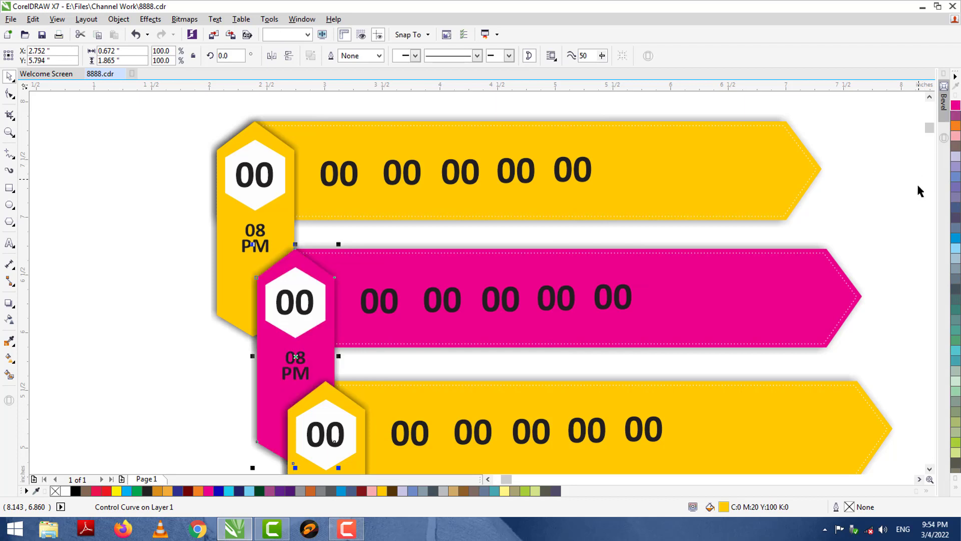
Fill the third banner's horizontal arrow and its vertical tab with yellow-green (C40 M0 Y100 K0).
{"action": "left_click", "coordinate": [869, 215]}
{"action": "left_click", "coordinate": [799, 440]}
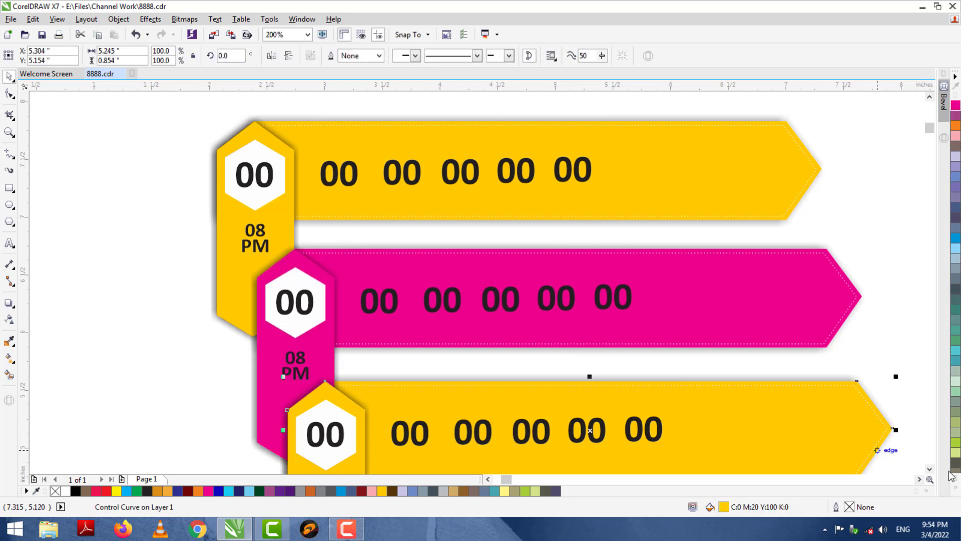
{"action": "left_click", "coordinate": [955, 486]}
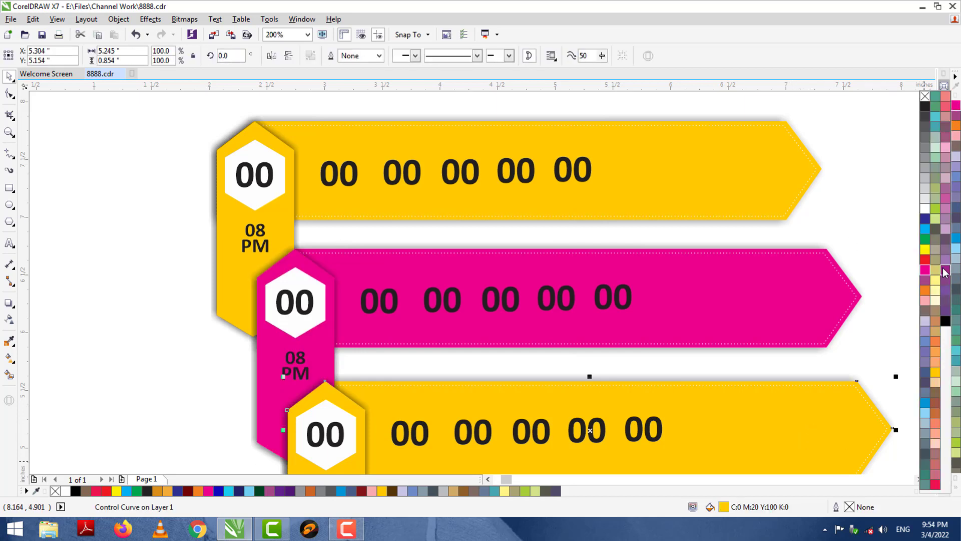
{"action": "left_click", "coordinate": [926, 208]}
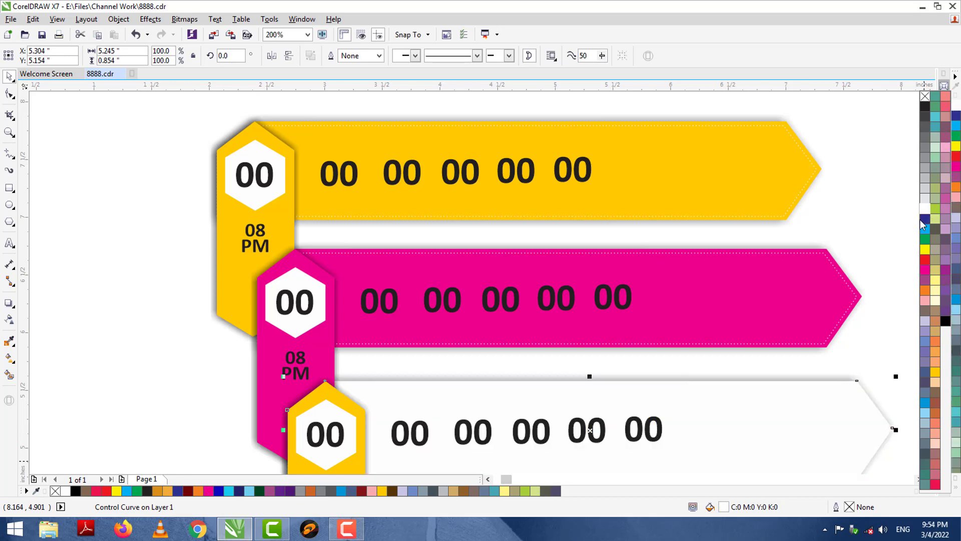
{"action": "left_click", "coordinate": [934, 209]}
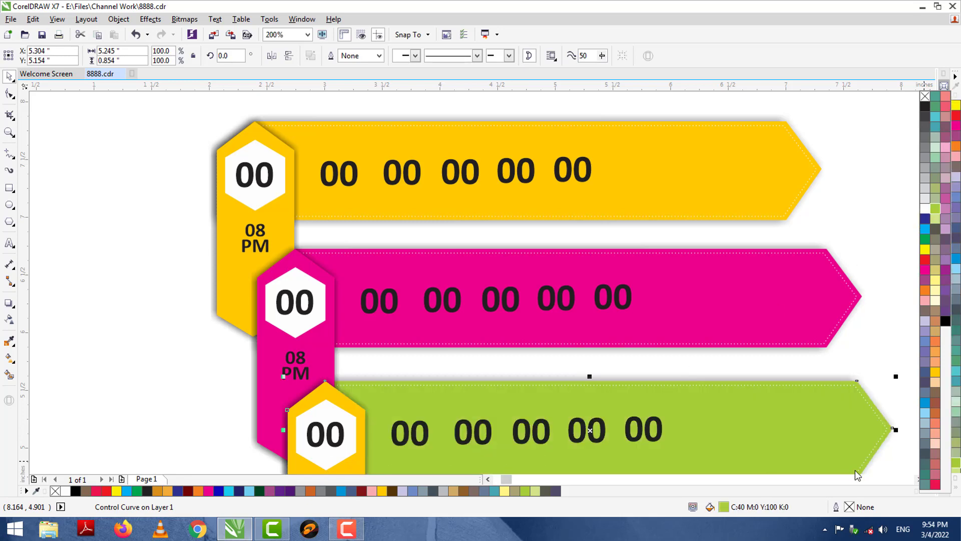
{"action": "scroll", "coordinate": [336, 374], "scroll_direction": "down", "scroll_amount": 3}
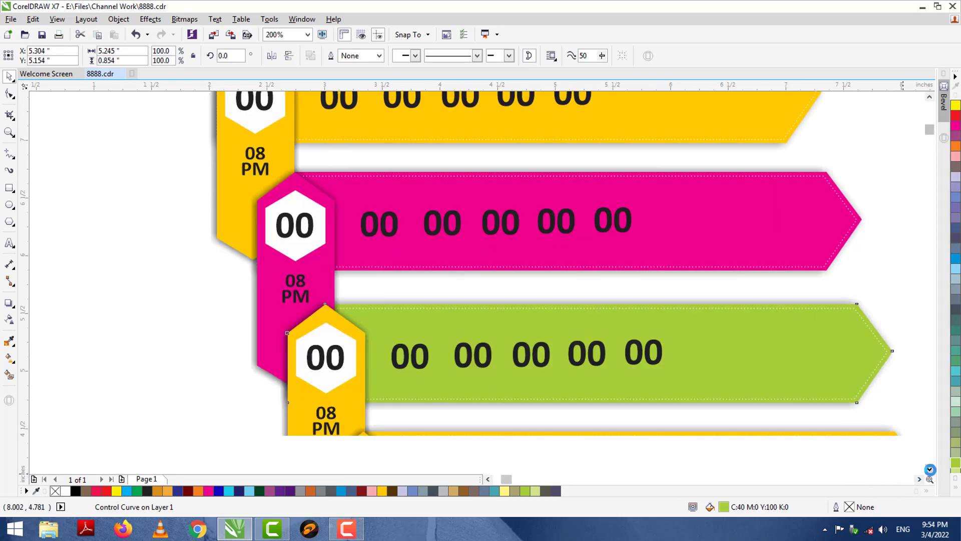
{"action": "left_click", "coordinate": [311, 373]}
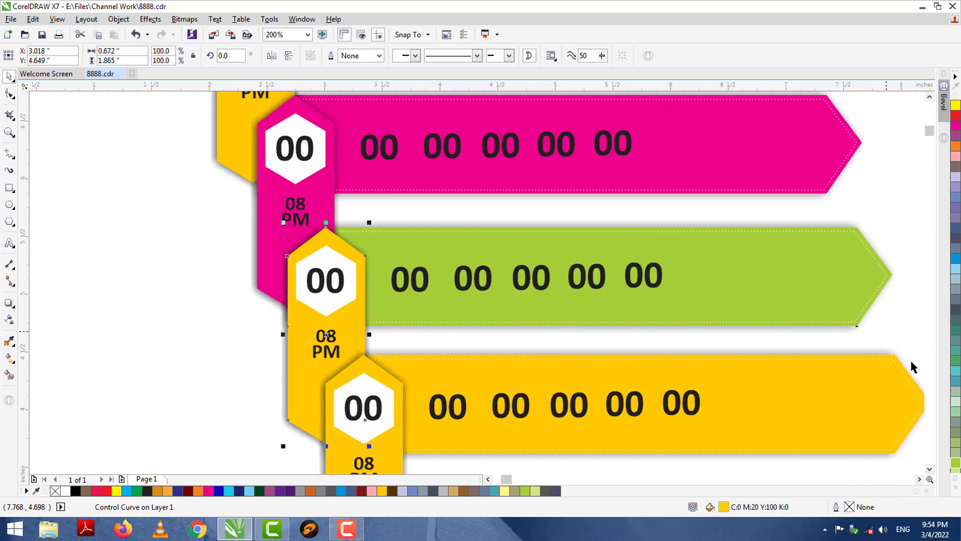
{"action": "left_click", "coordinate": [953, 466]}
{"action": "left_click", "coordinate": [201, 357]}
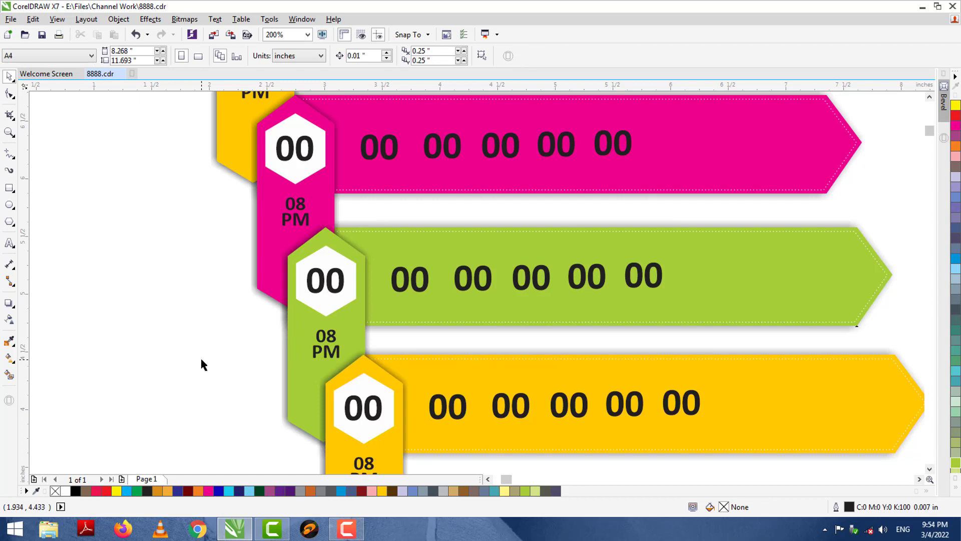
Fill the fourth banner's horizontal arrow with blue (C60 M40 Y0 K40) and its vertical tab with Deep Navy Blue.
{"action": "left_click", "coordinate": [793, 401]}
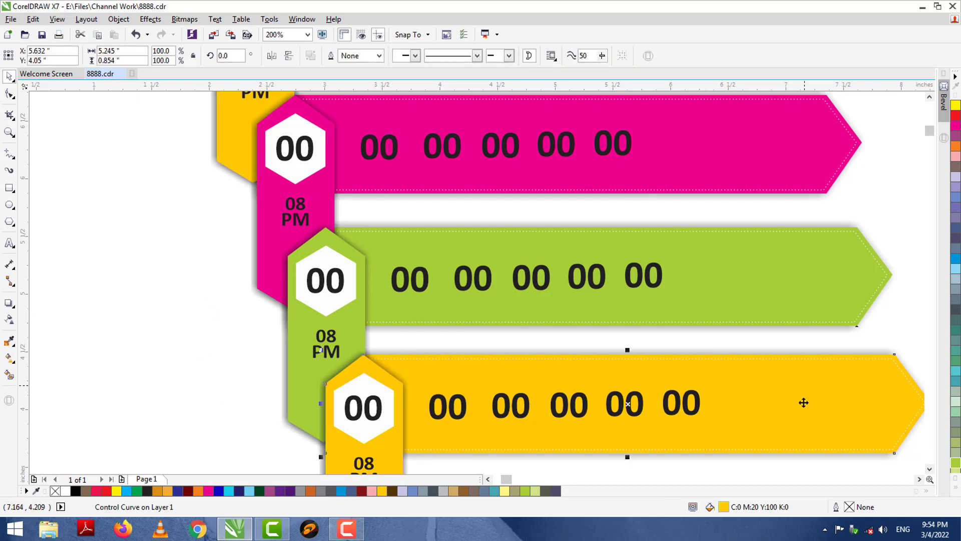
{"action": "left_click", "coordinate": [954, 233]}
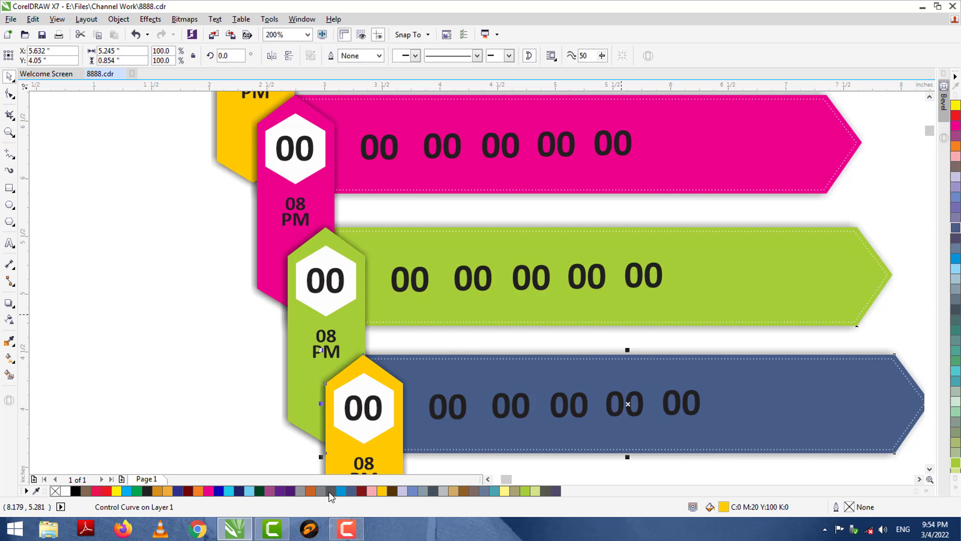
{"action": "left_click", "coordinate": [385, 450]}
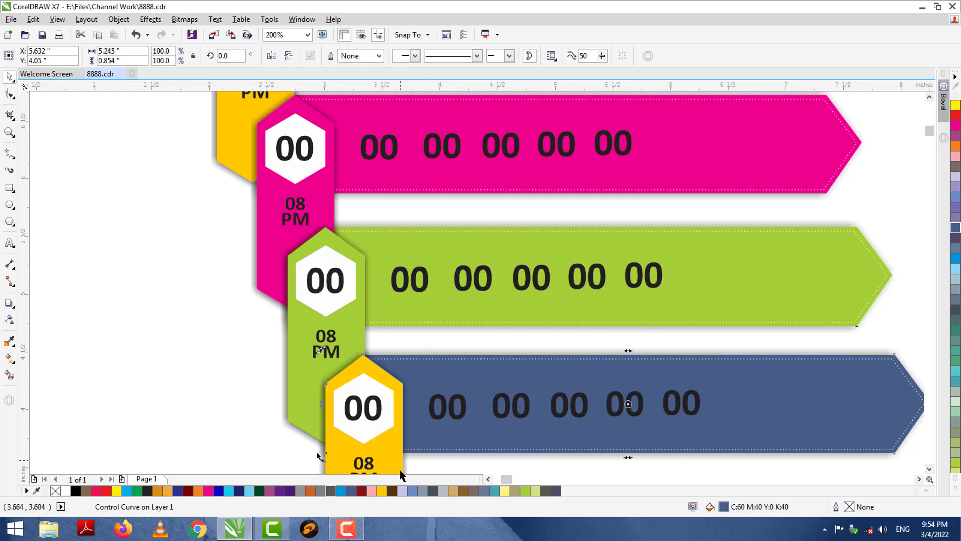
{"action": "left_click", "coordinate": [556, 491]}
Fill the fifth banner's horizontal arrow and its vertical tab with orange (C0 M60 Y100 K0).
{"action": "left_click", "coordinate": [930, 471]}
{"action": "scroll", "coordinate": [930, 471], "scroll_direction": "down", "scroll_amount": 6}
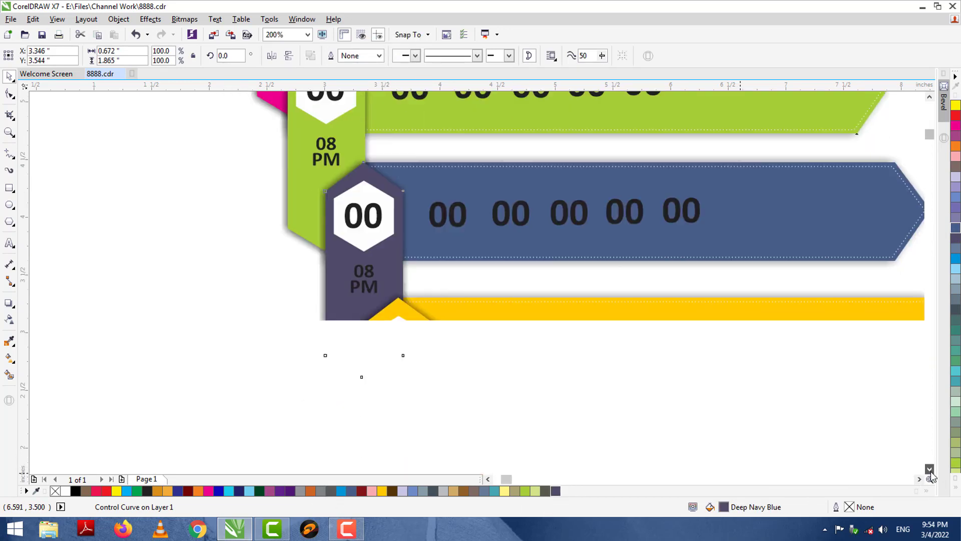
{"action": "left_click", "coordinate": [855, 290]}
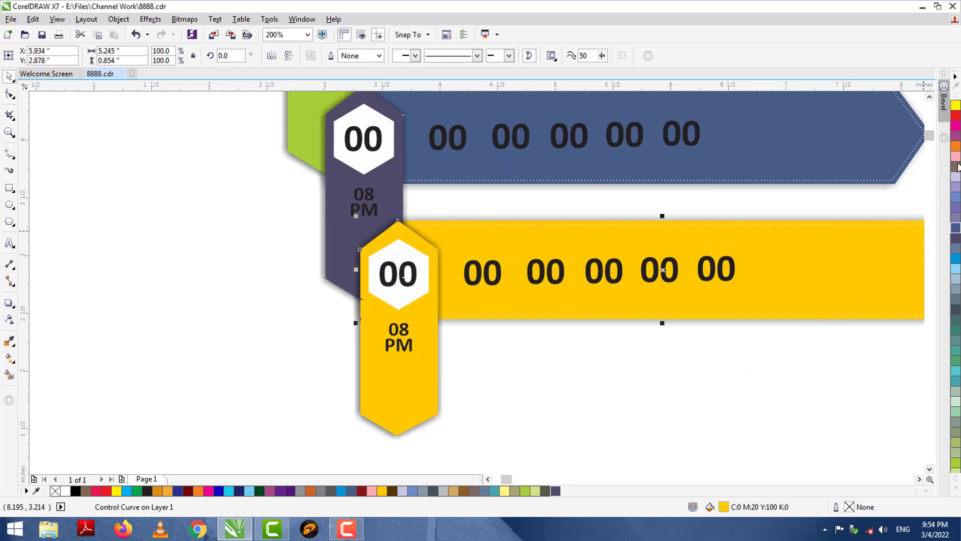
{"action": "left_click", "coordinate": [956, 145]}
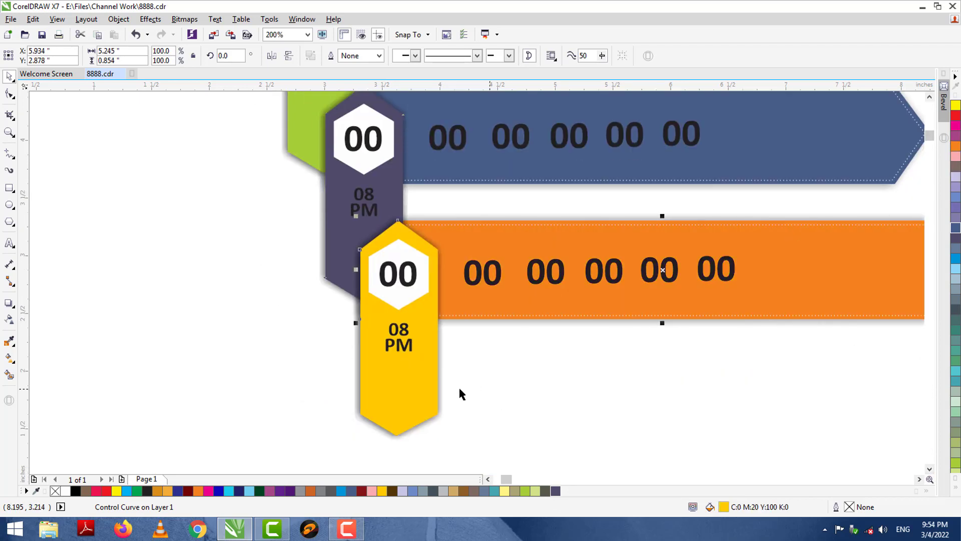
{"action": "left_click", "coordinate": [434, 405]}
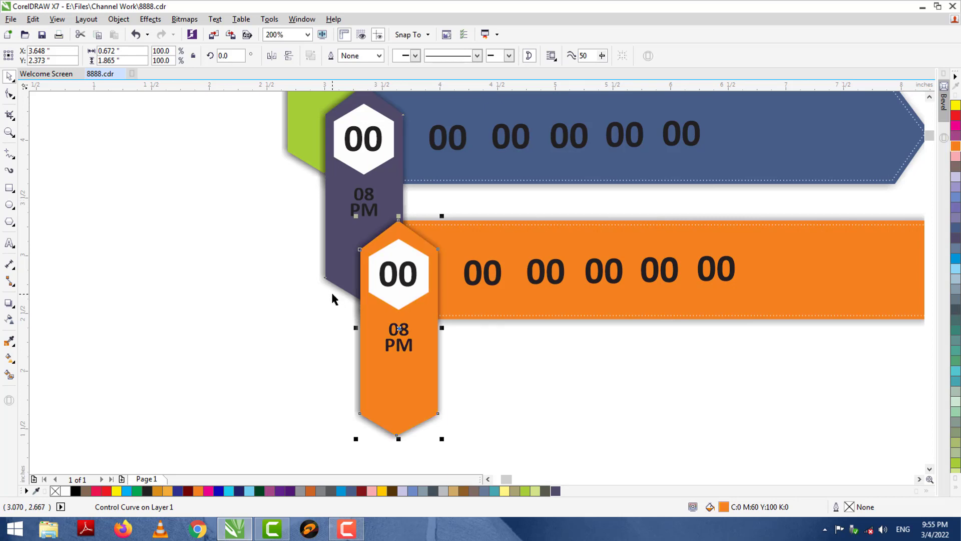
{"action": "scroll", "coordinate": [331, 291], "scroll_direction": "down", "scroll_amount": 2}
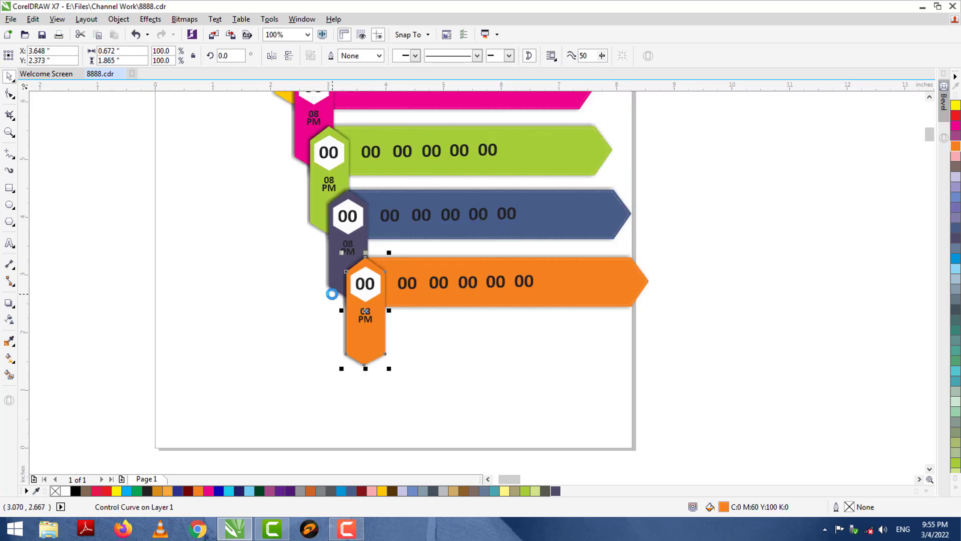
{"action": "left_click", "coordinate": [929, 97]}
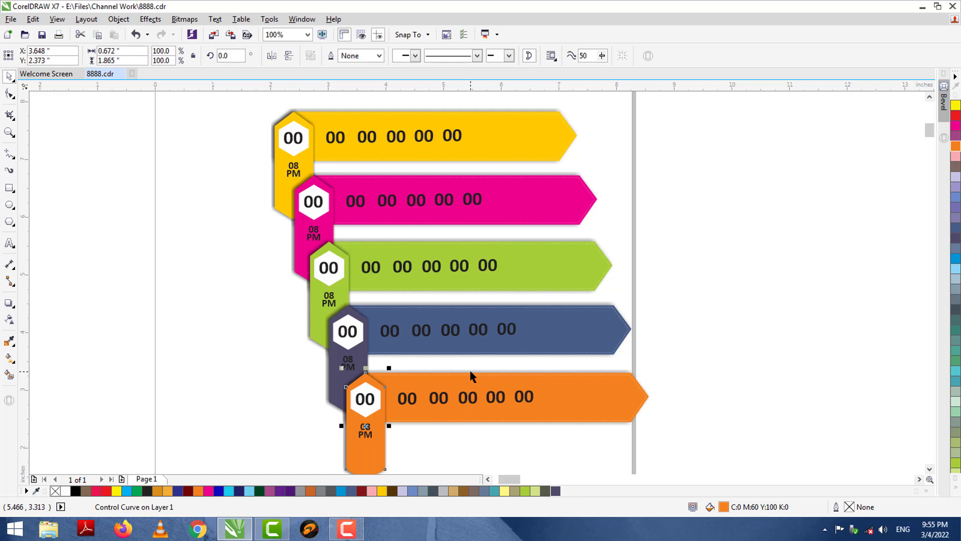
{"action": "left_click", "coordinate": [722, 283]}
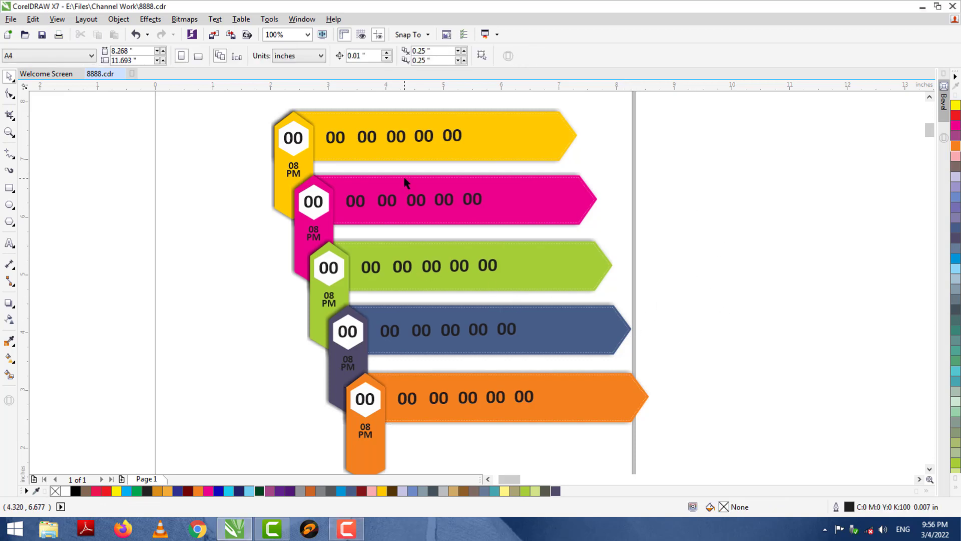
Add a drop shadow to the first banner's white hexagon at 270 degrees with feathering 15, raising its opacity to 68.
{"action": "scroll", "coordinate": [290, 135], "scroll_direction": "up", "scroll_amount": 2}
{"action": "left_click", "coordinate": [288, 131]}
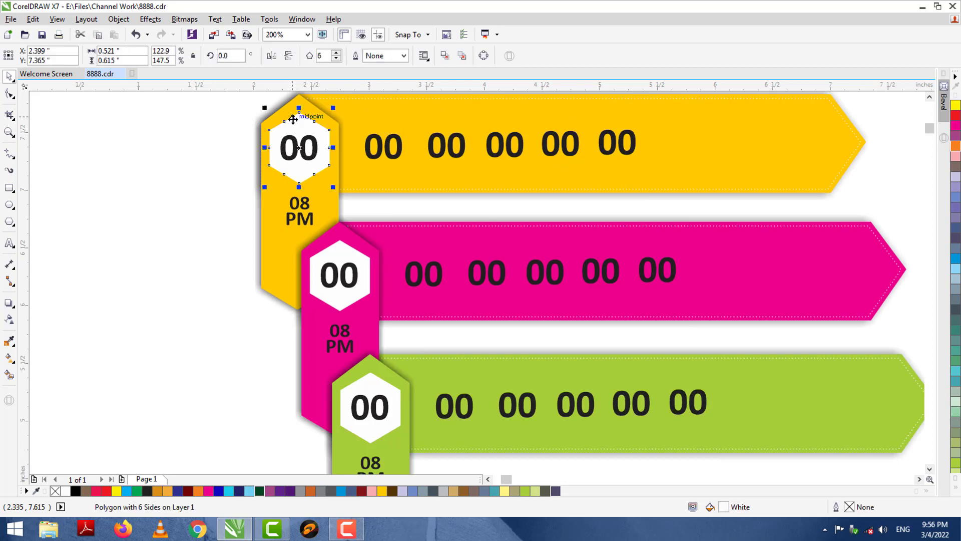
{"action": "scroll", "coordinate": [305, 122], "scroll_direction": "up", "scroll_amount": 1}
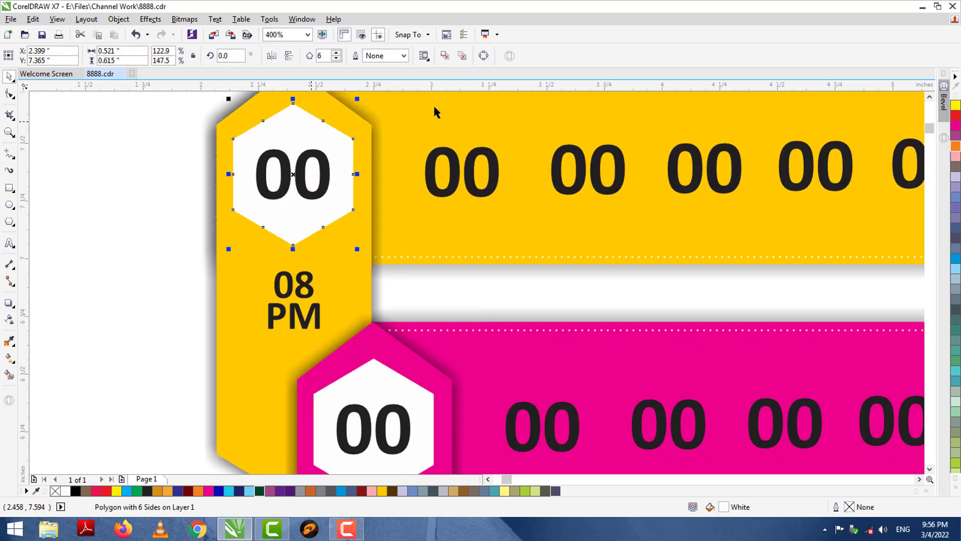
{"action": "left_click", "coordinate": [929, 98]}
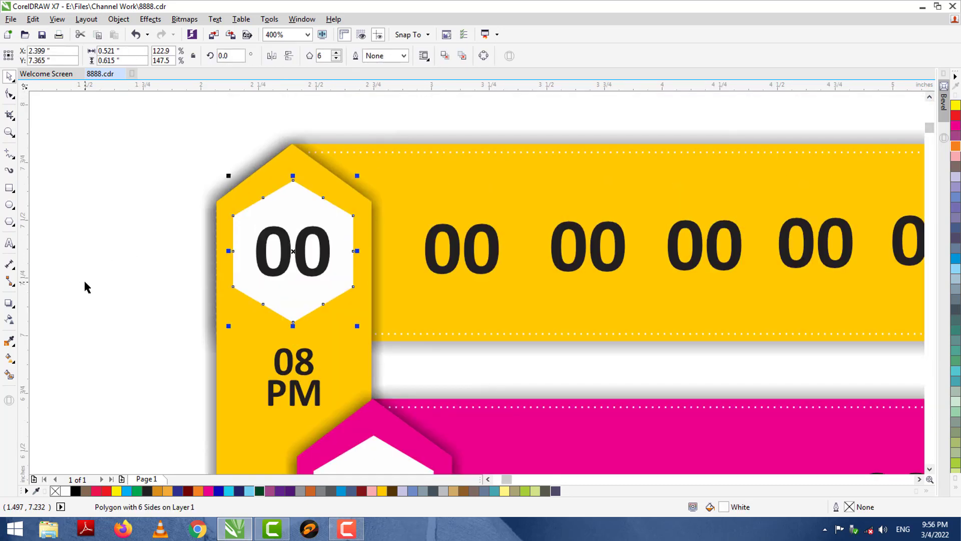
{"action": "left_click", "coordinate": [9, 303]}
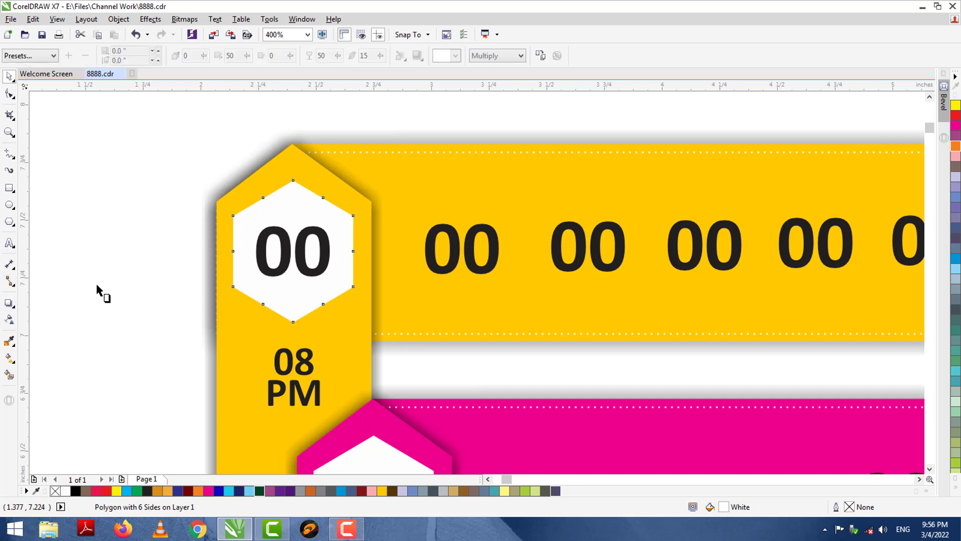
{"action": "left_click_drag", "start_coordinate": [295, 234], "coordinate": [293, 323]}
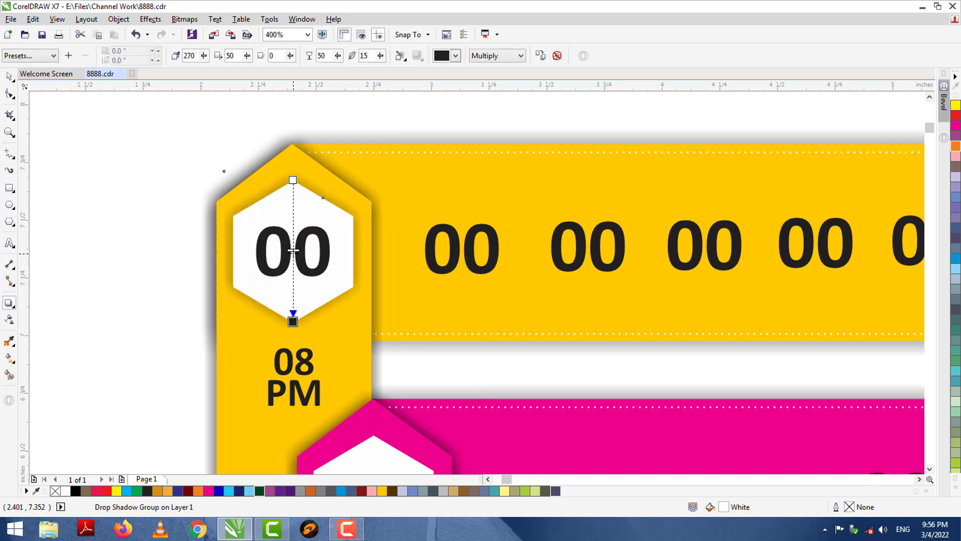
{"action": "left_click_drag", "start_coordinate": [293, 262], "coordinate": [293, 275]}
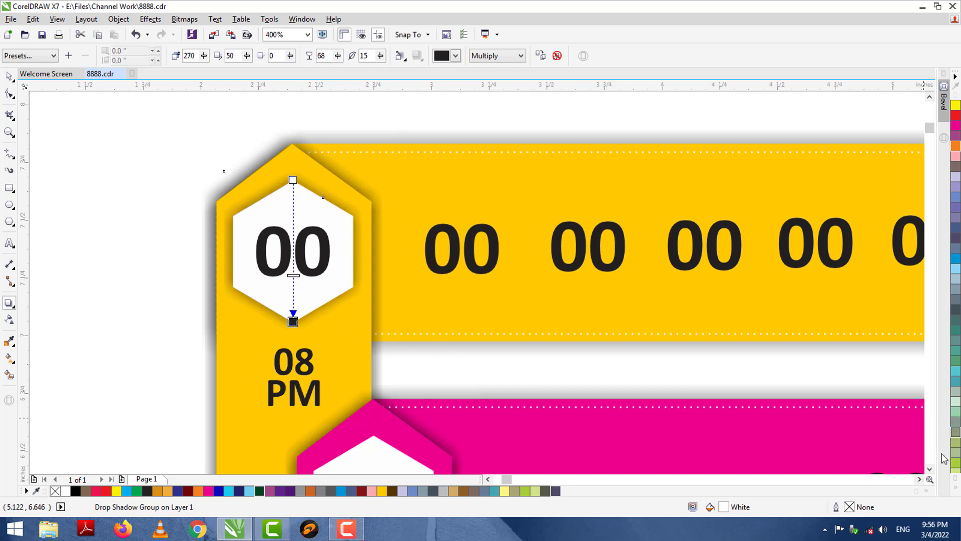
Add drop shadows to the white hexagons on the magenta and green tabs, at 270 degrees with opacity 50 and feathering 15.
{"action": "left_click", "coordinate": [930, 471]}
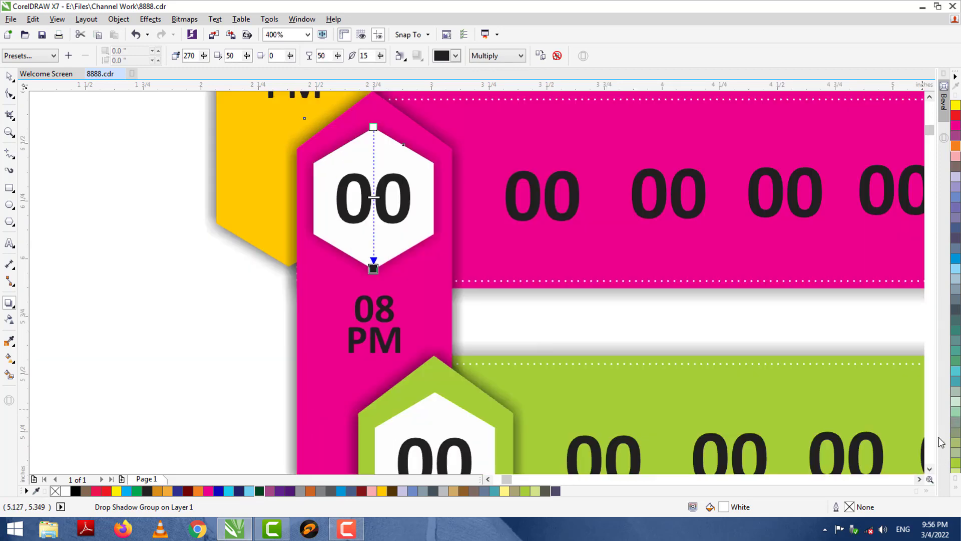
{"action": "left_click", "coordinate": [930, 472]}
{"action": "left_click", "coordinate": [931, 472]}
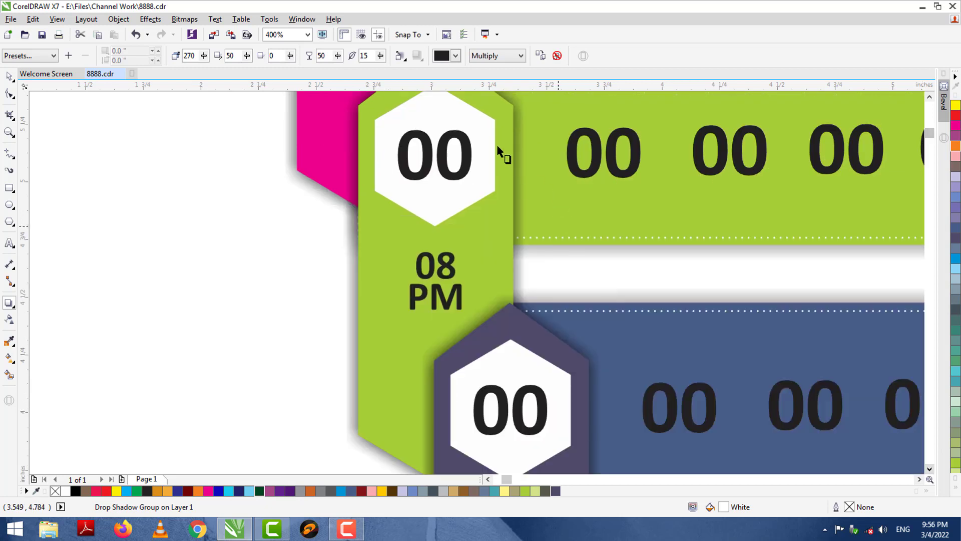
{"action": "left_click", "coordinate": [481, 146]}
{"action": "left_click_drag", "start_coordinate": [440, 149], "coordinate": [434, 225]}
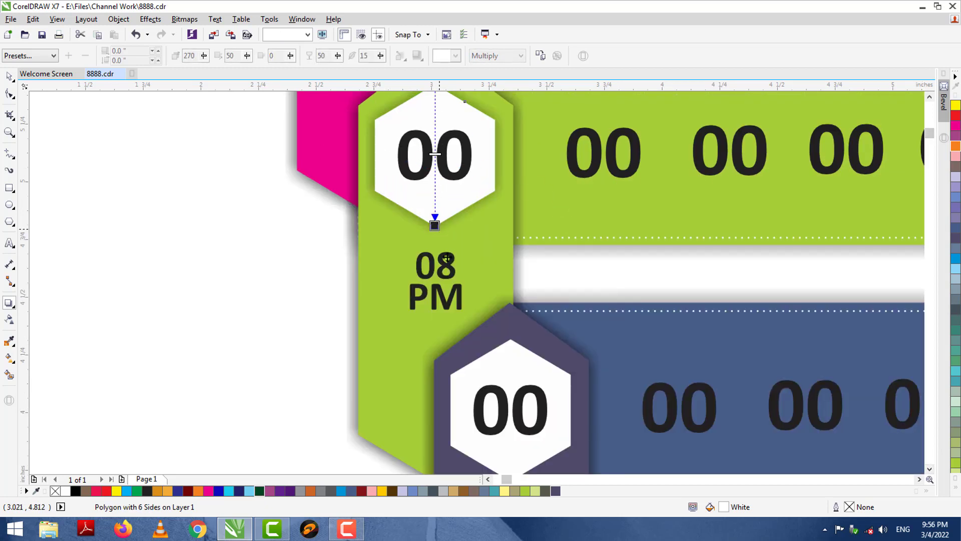
Add matching 270-degree drop shadows with opacity 50 and feathering 15 to the white hexagons on the navy and orange tabs.
{"action": "left_click", "coordinate": [515, 361]}
{"action": "left_click", "coordinate": [929, 470]}
{"action": "left_click", "coordinate": [929, 471]}
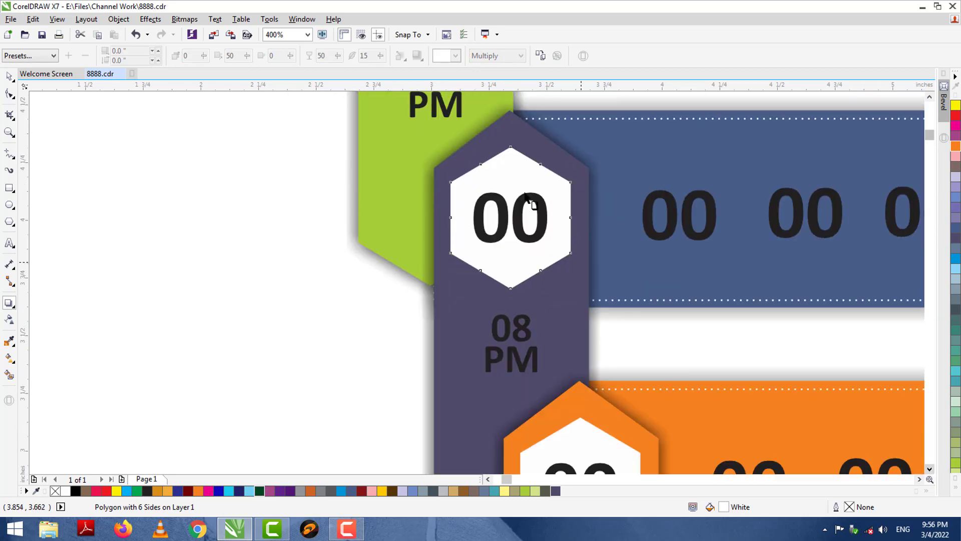
{"action": "left_click_drag", "start_coordinate": [510, 146], "coordinate": [515, 288]}
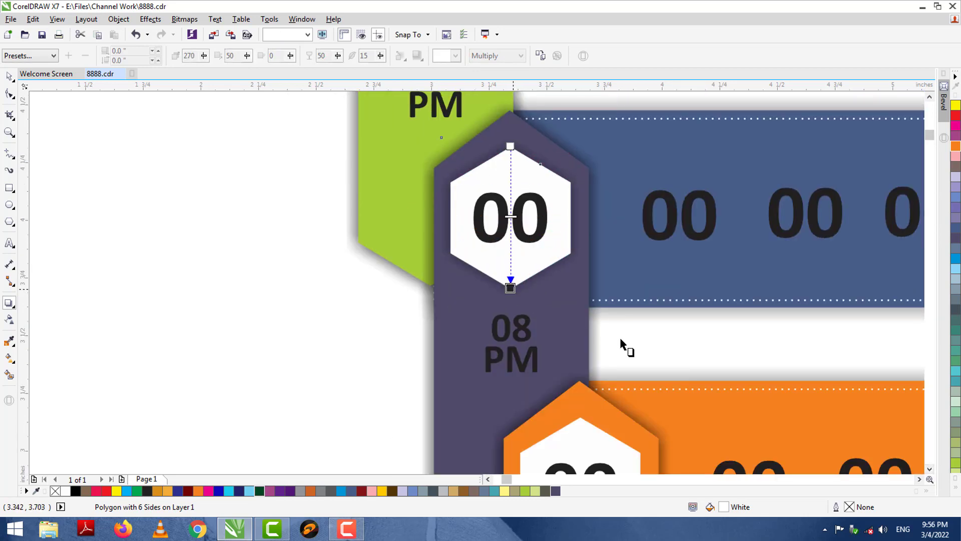
{"action": "left_click", "coordinate": [930, 469]}
{"action": "left_click", "coordinate": [930, 469]}
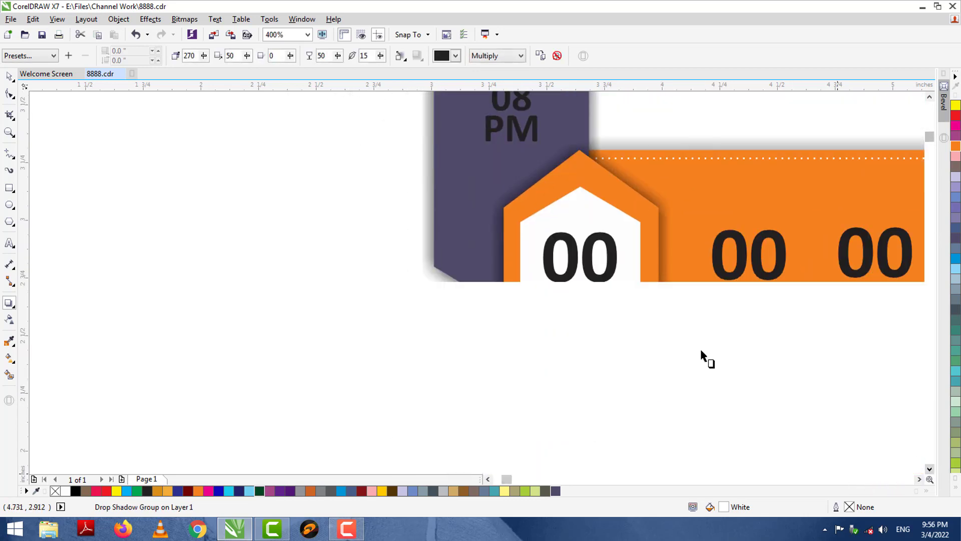
{"action": "left_click", "coordinate": [593, 215]}
{"action": "left_click_drag", "start_coordinate": [593, 215], "coordinate": [582, 343]}
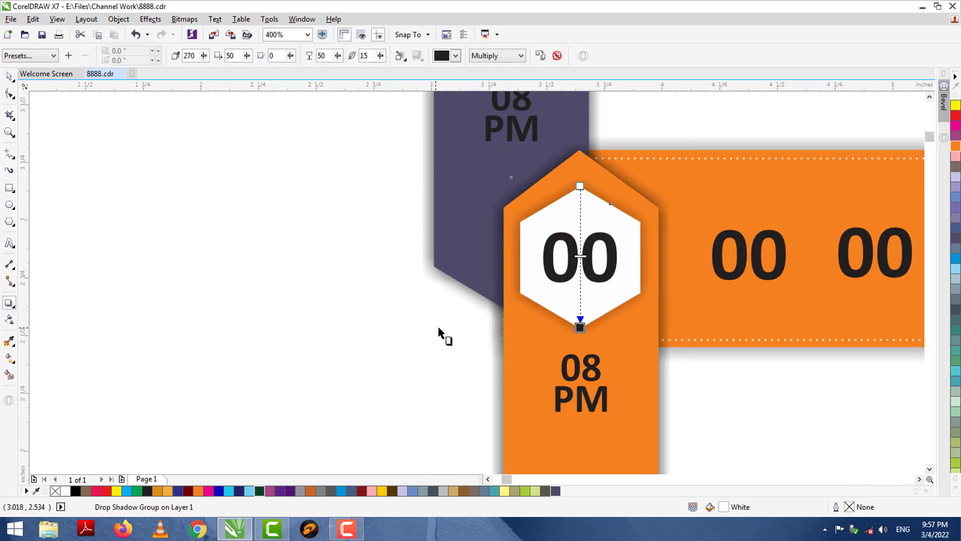
Review the shadowed hexagons from the fifth banner up to the first and examine the first banner's row of numbers.
{"action": "scroll", "coordinate": [439, 334], "scroll_direction": "down", "scroll_amount": 2}
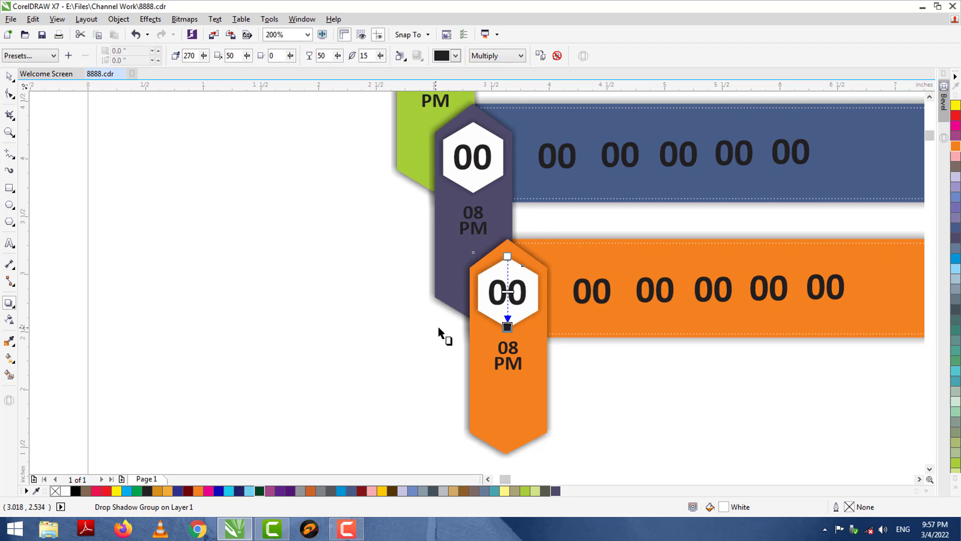
{"action": "left_click", "coordinate": [931, 96]}
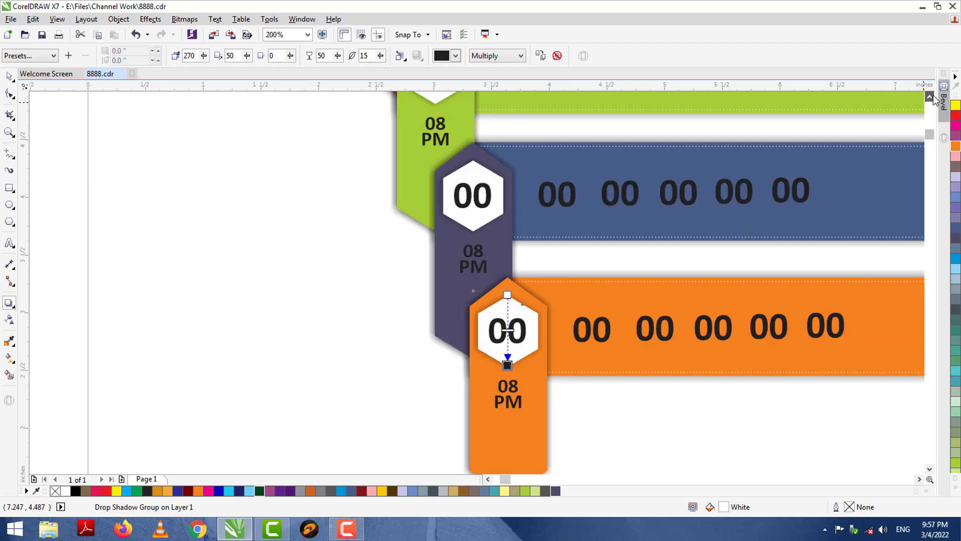
{"action": "left_click", "coordinate": [931, 96]}
{"action": "left_click", "coordinate": [931, 96]}
{"action": "left_click", "coordinate": [931, 96]}
{"action": "left_click", "coordinate": [931, 97]}
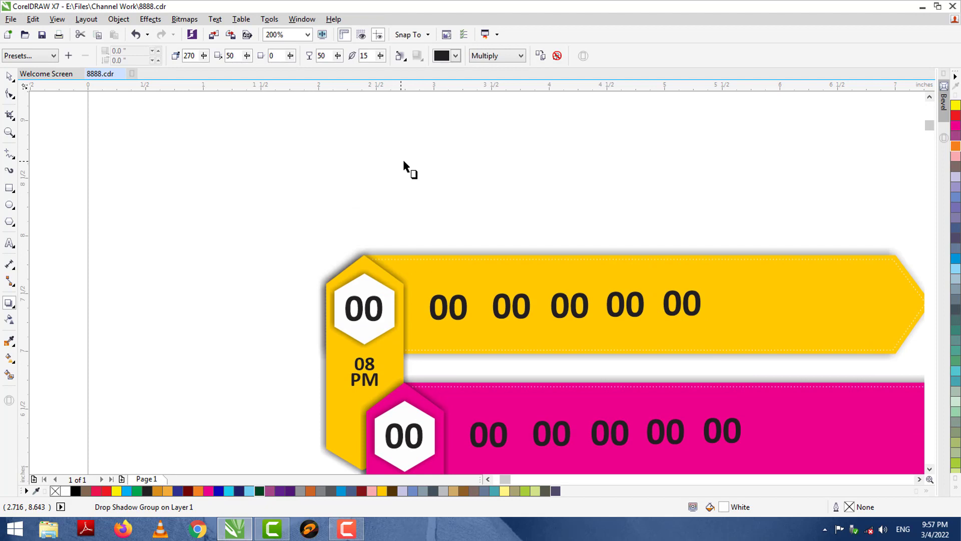
{"action": "left_click", "coordinate": [930, 469]}
{"action": "left_click", "coordinate": [930, 469]}
{"action": "left_click", "coordinate": [919, 479]}
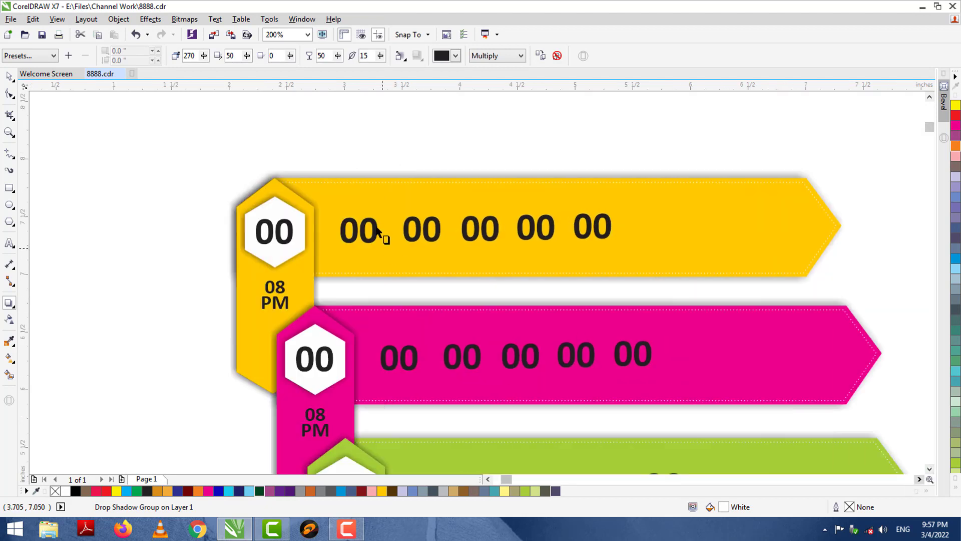
{"action": "scroll", "coordinate": [378, 234], "scroll_direction": "up", "scroll_amount": 2}
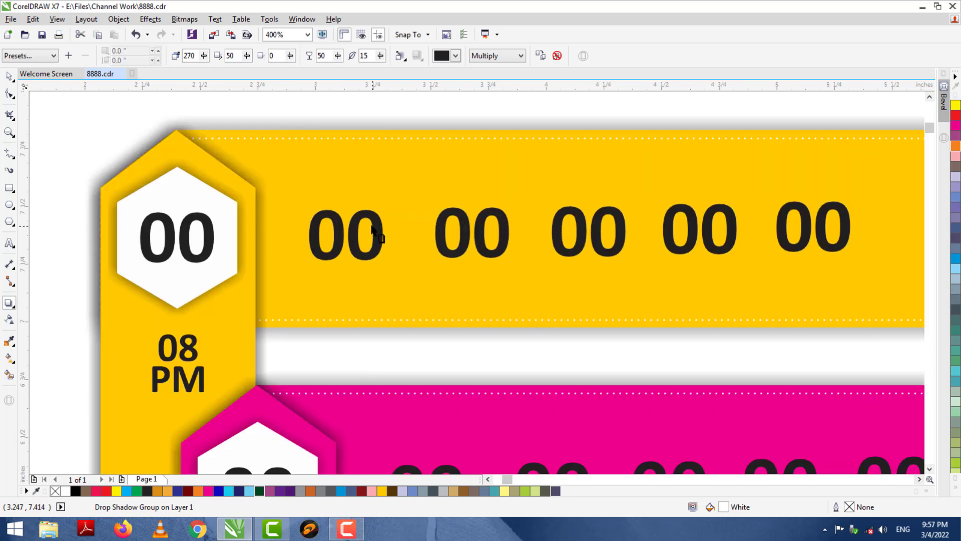
Change the number in the yellow banner's white hexagon to 8 and center it horizontally in the hexagon.
{"action": "left_click", "coordinate": [7, 77]}
{"action": "double_click", "coordinate": [160, 224]}
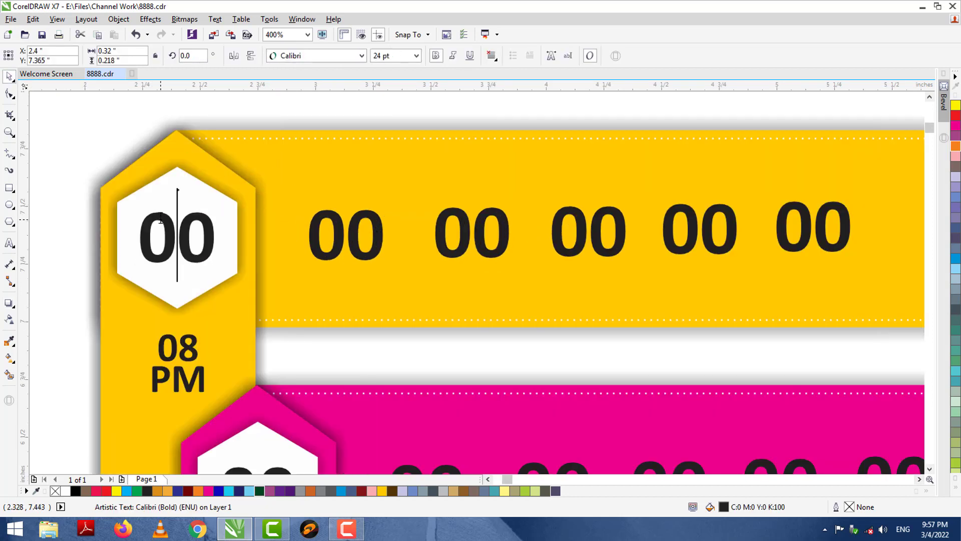
{"action": "double_click", "coordinate": [160, 221]}
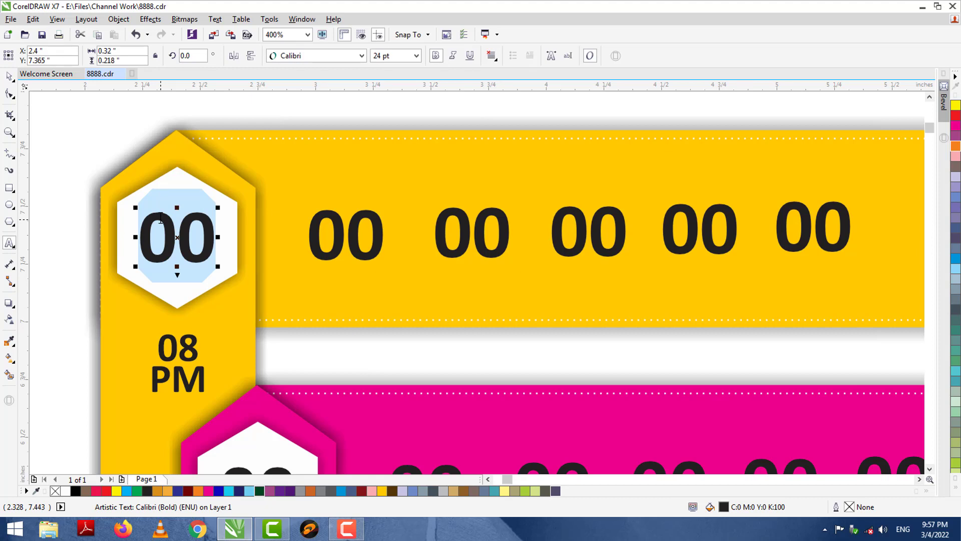
{"action": "type", "text": "8"}
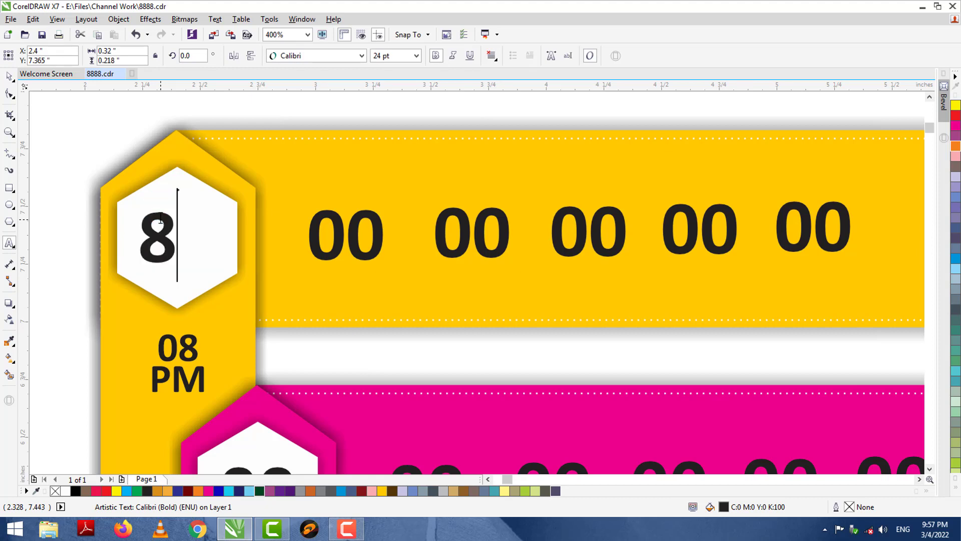
{"action": "left_click", "coordinate": [7, 76]}
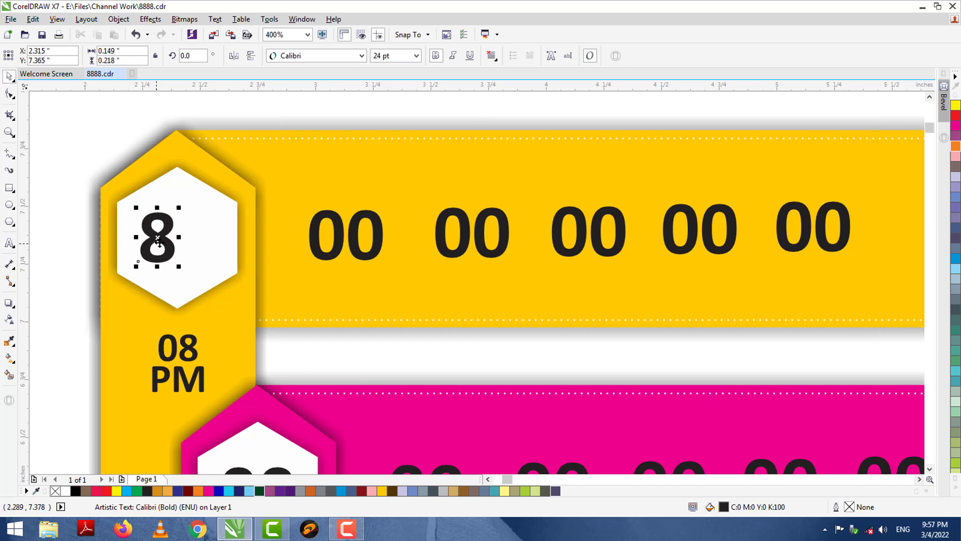
{"action": "left_click_drag", "start_coordinate": [159, 241], "coordinate": [178, 241]}
Replace the first two placeholder numbers on the yellow banner with 80 and 83.
{"action": "double_click", "coordinate": [352, 235]}
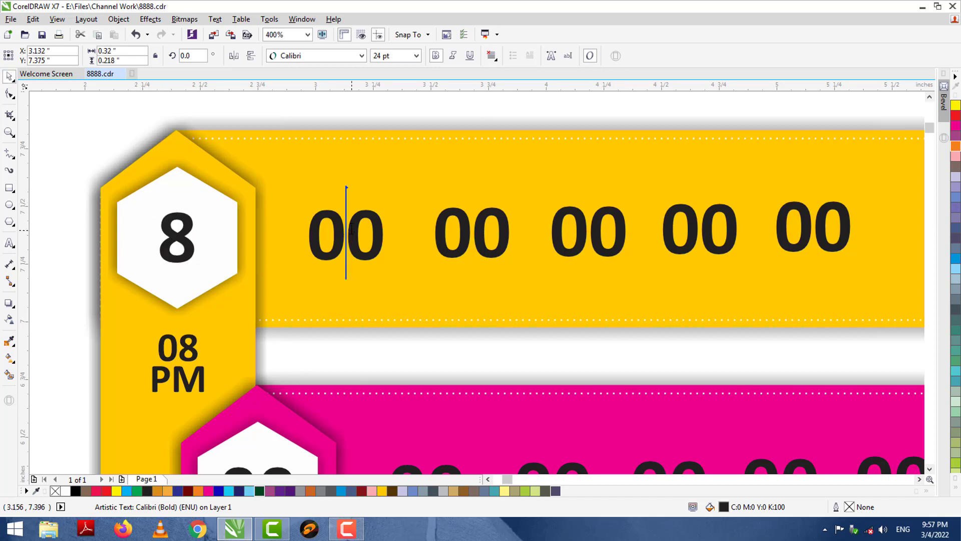
{"action": "key", "text": "ctrl+a"}
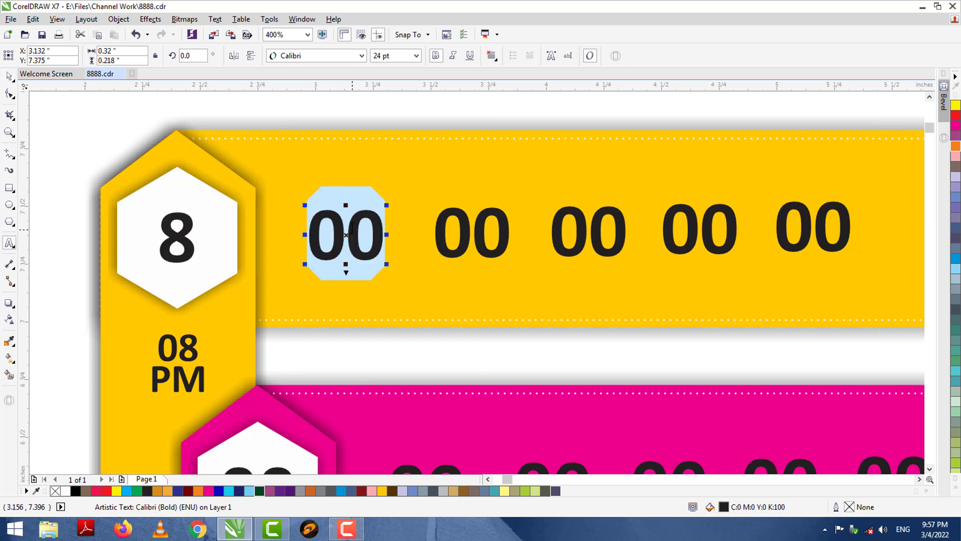
{"action": "type", "text": "80"}
{"action": "left_click", "coordinate": [477, 224]}
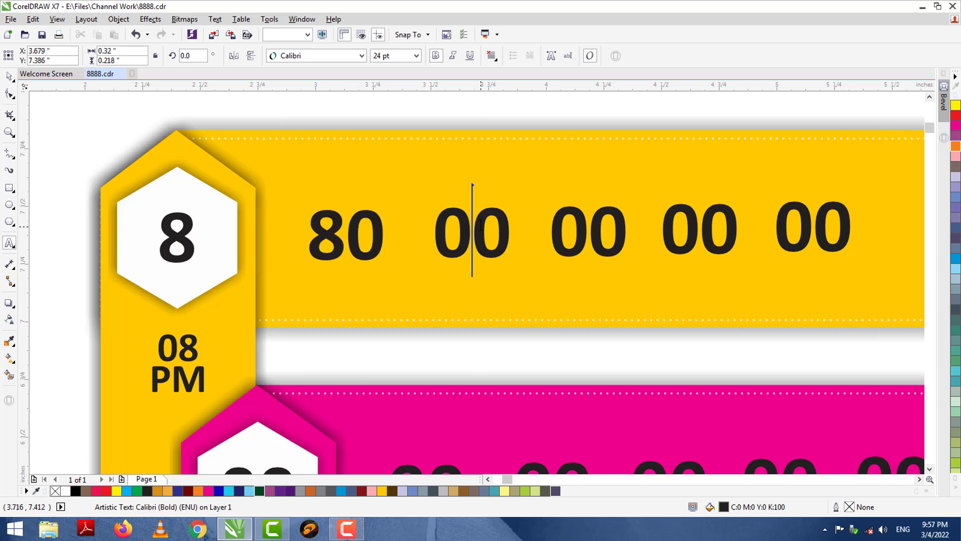
{"action": "key", "text": "ctrl+a"}
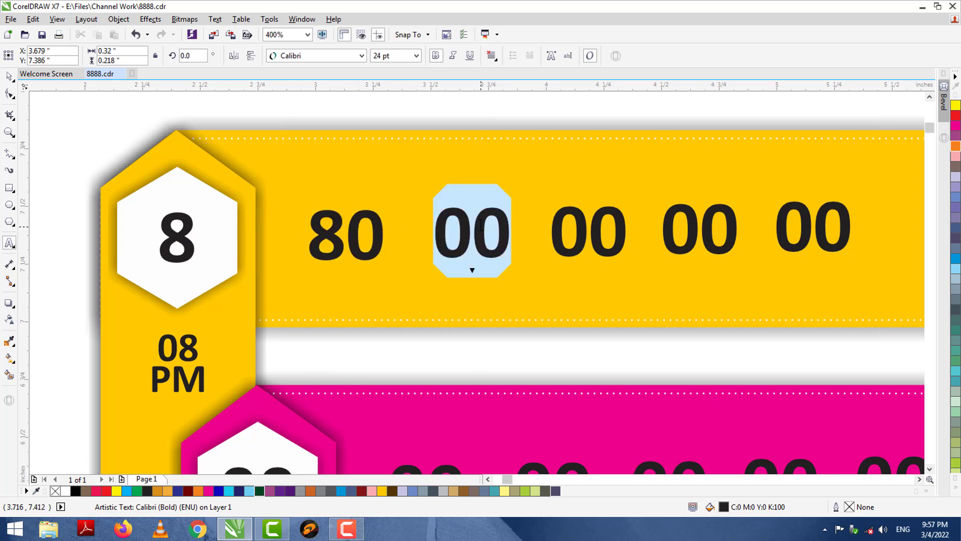
{"action": "type", "text": "83"}
Replace the last three placeholder numbers on the yellow banner with 84, 85 and 88.
{"action": "left_click", "coordinate": [584, 228]}
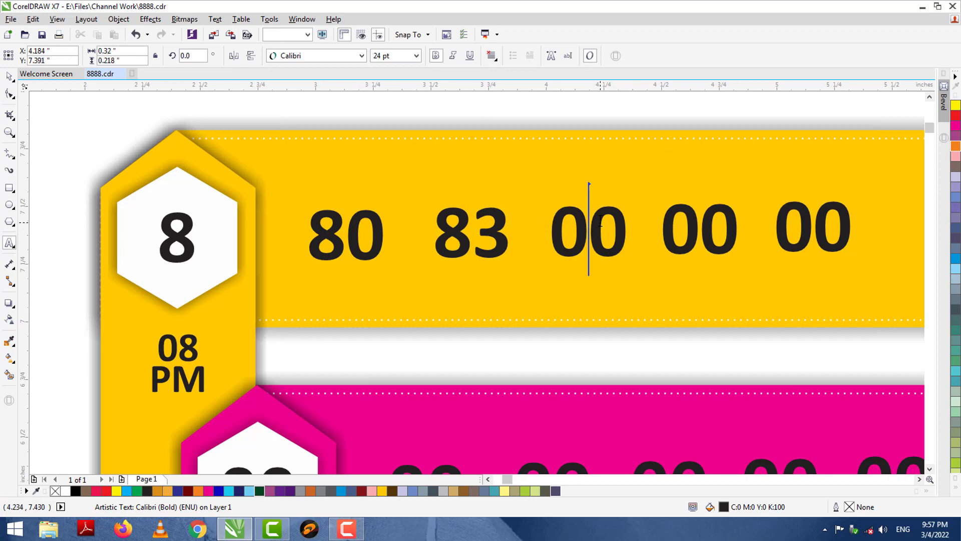
{"action": "key", "text": "ctrl+a"}
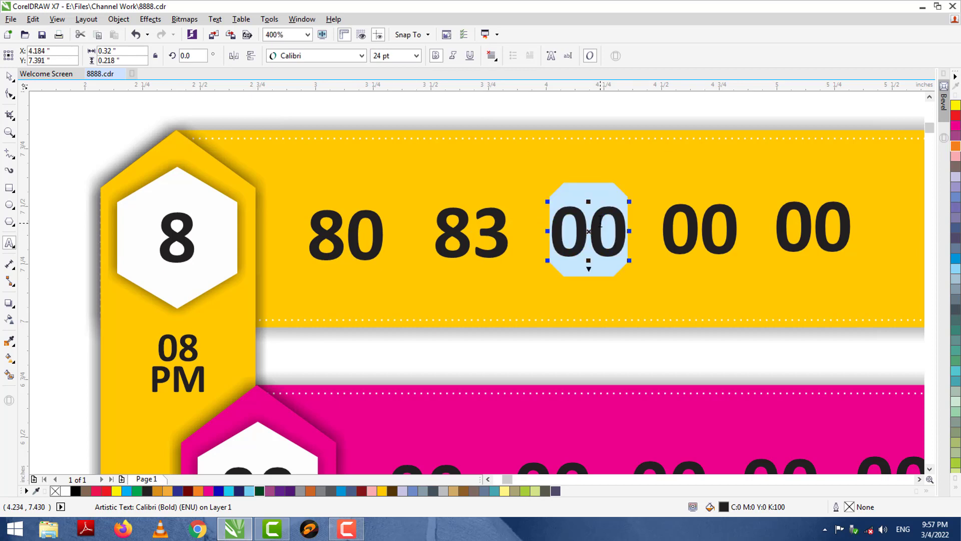
{"action": "type", "text": "84"}
{"action": "left_click", "coordinate": [697, 223]}
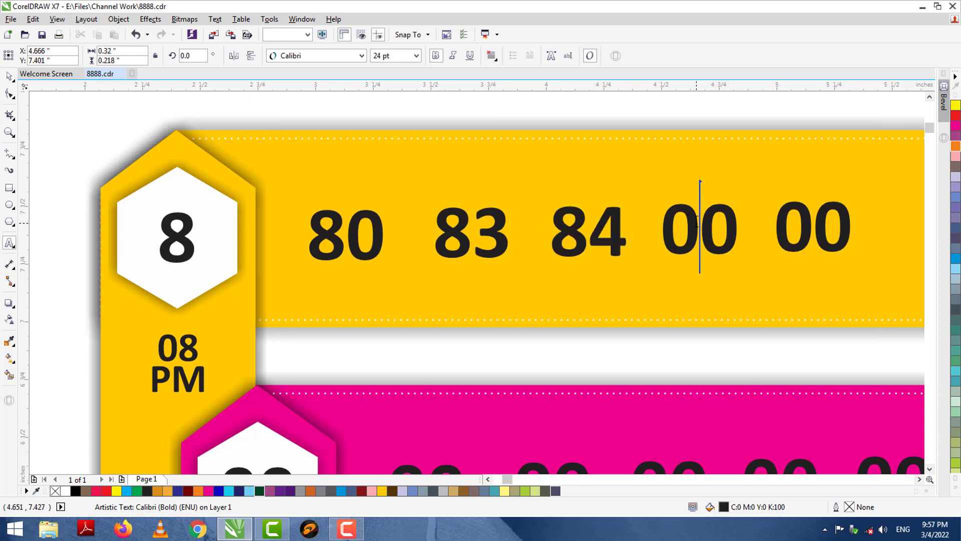
{"action": "key", "text": "ctrl+a"}
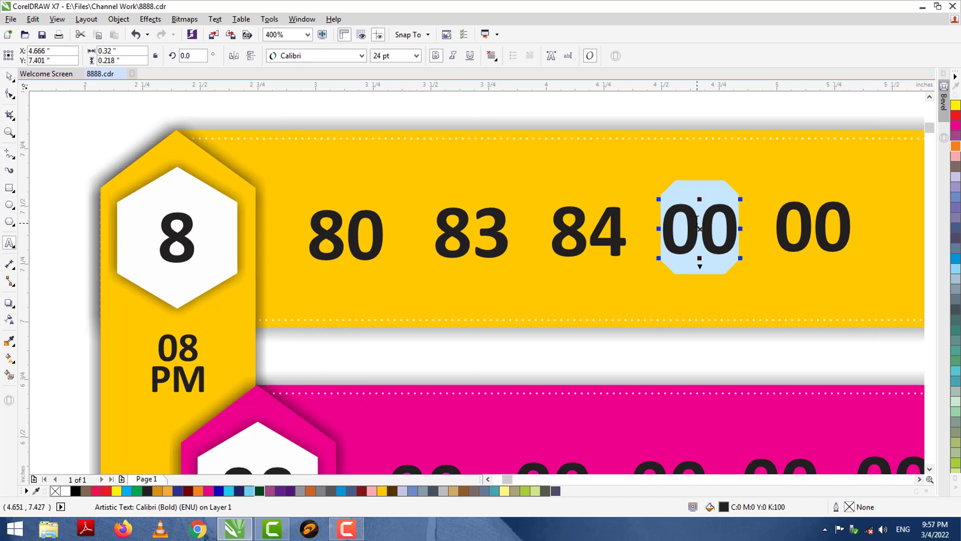
{"action": "type", "text": "85"}
{"action": "left_click", "coordinate": [804, 221]}
{"action": "key", "text": "ctrl+a"}
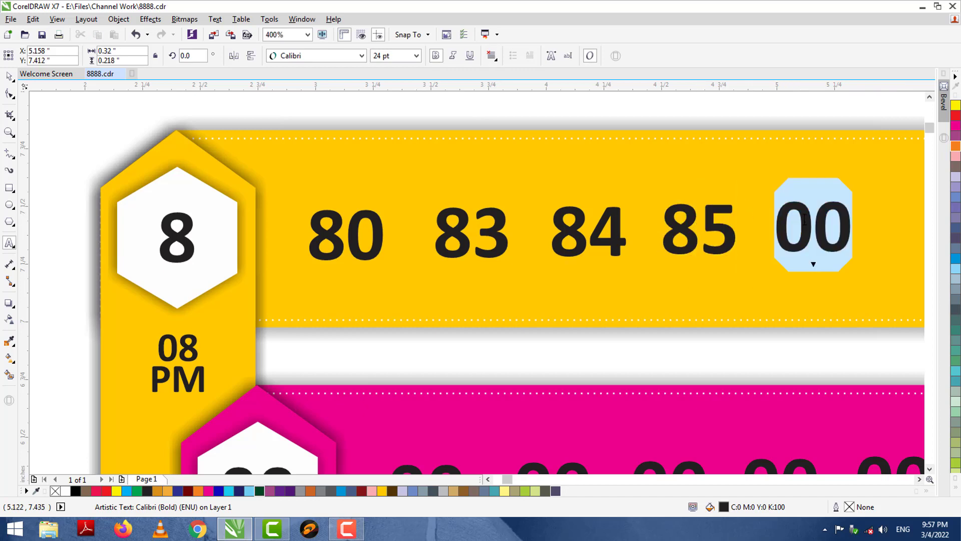
{"action": "type", "text": "88"}
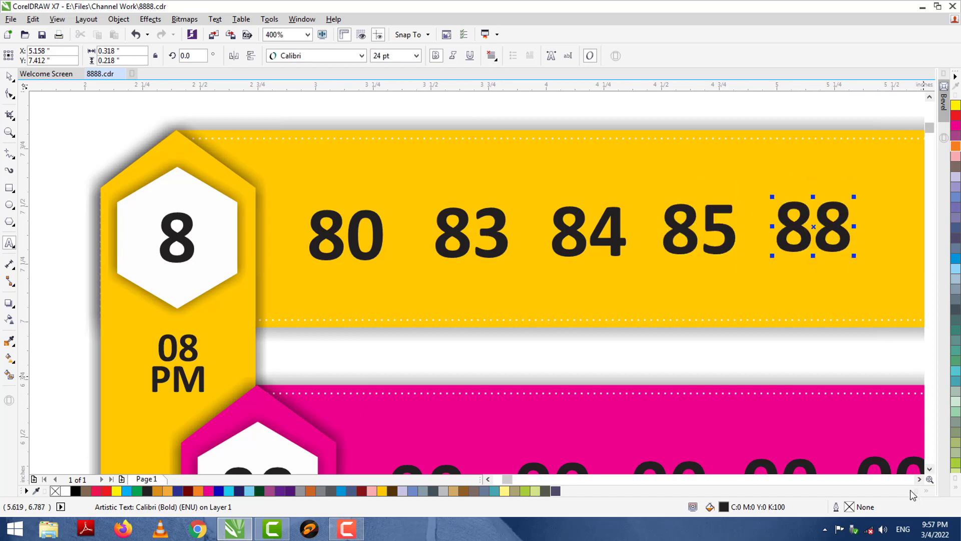
Change the magenta banner's hexagon number to 5 and its first row number to 50.
{"action": "left_click", "coordinate": [930, 470]}
{"action": "left_click", "coordinate": [930, 470]}
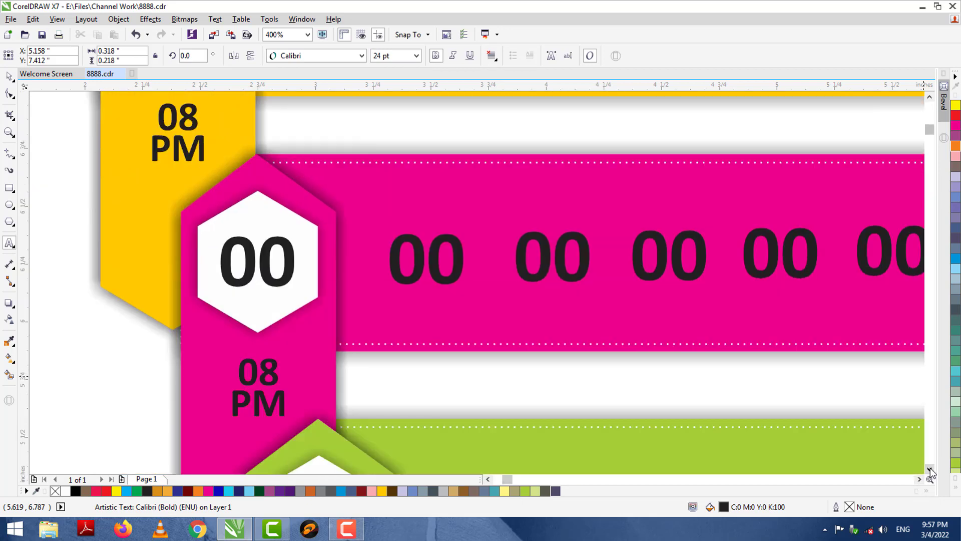
{"action": "double_click", "coordinate": [268, 273]}
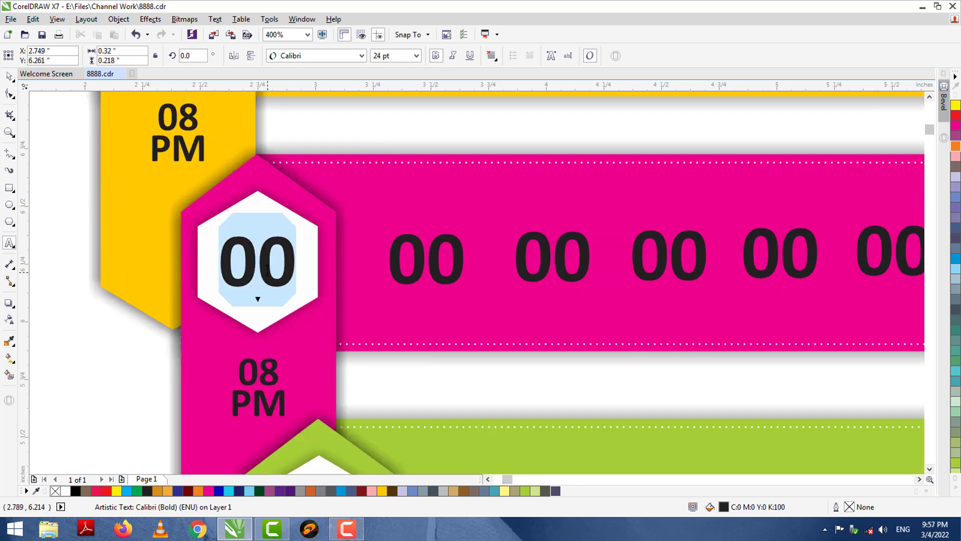
{"action": "type", "text": "5"}
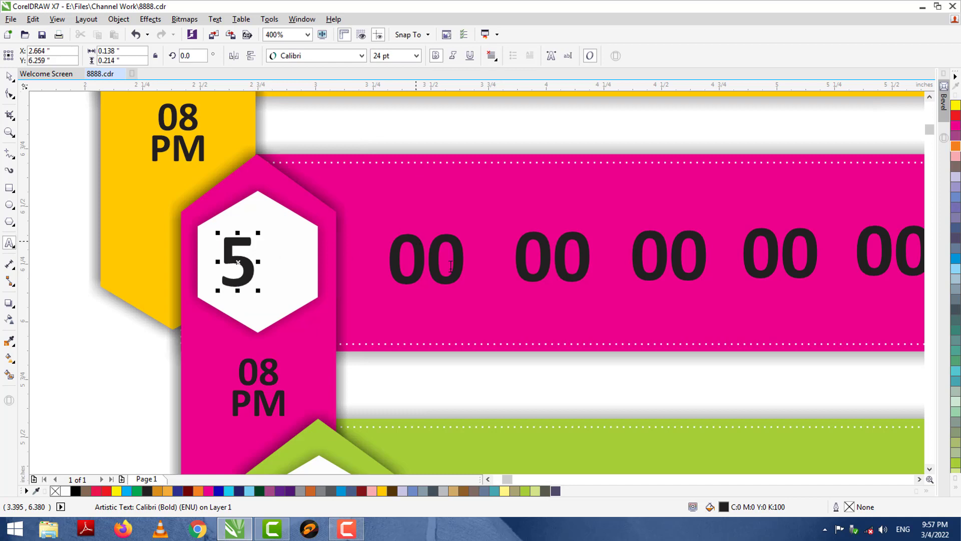
{"action": "double_click", "coordinate": [440, 263]}
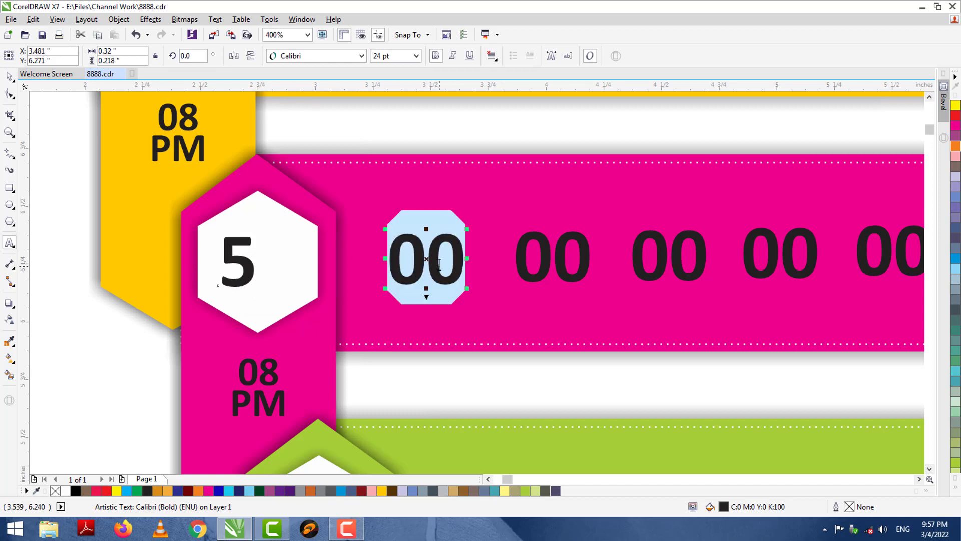
{"action": "type", "text": "50"}
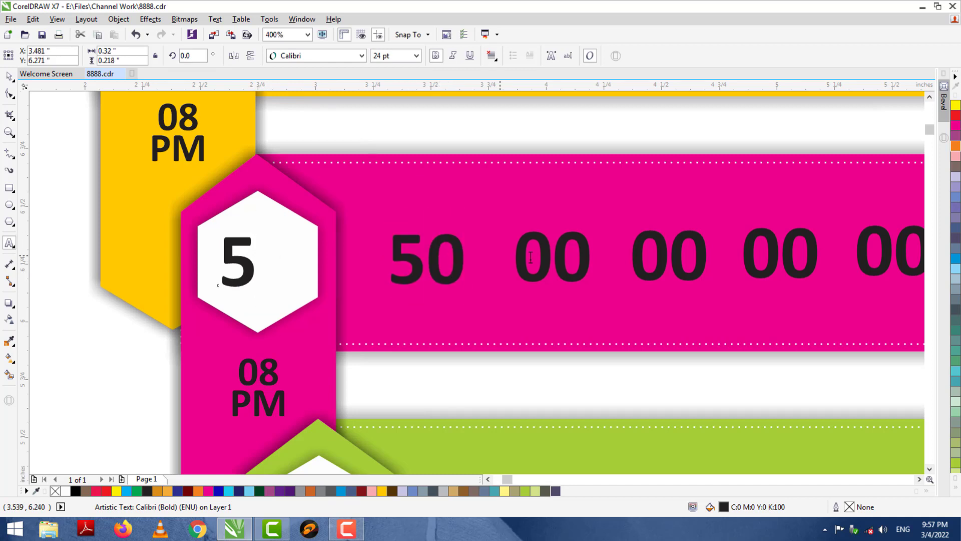
Replace the second and third placeholder numbers on the magenta banner with 53 and 54.
{"action": "double_click", "coordinate": [552, 259]}
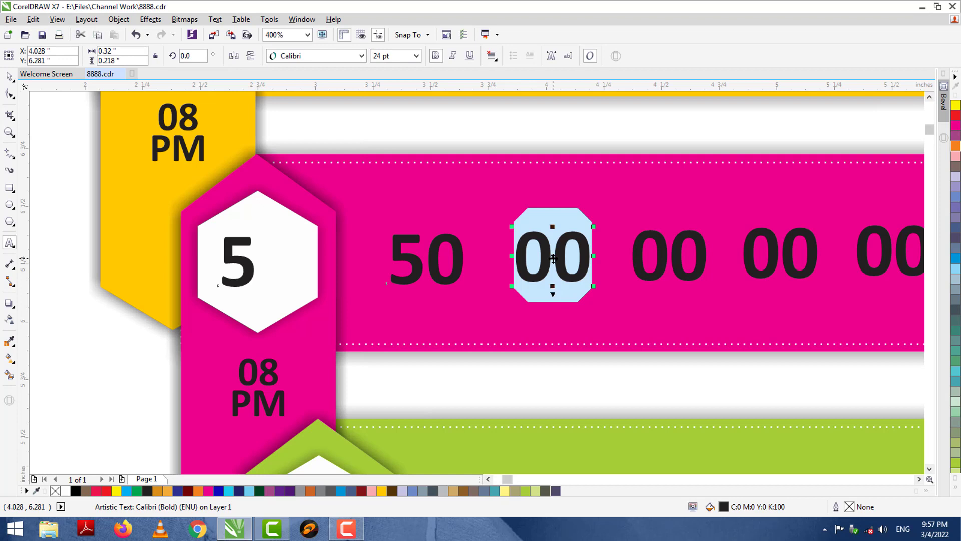
{"action": "type", "text": "53"}
{"action": "left_click", "coordinate": [670, 253]}
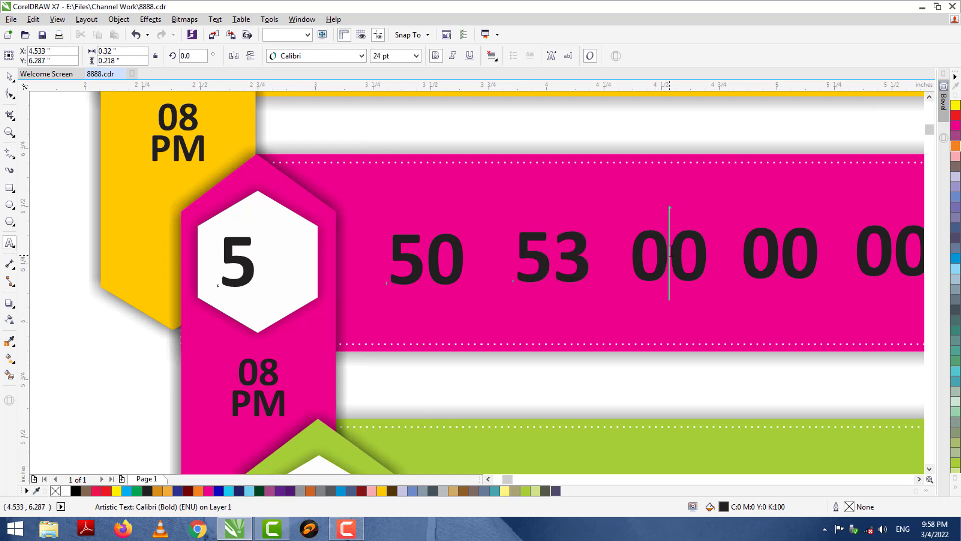
{"action": "double_click", "coordinate": [670, 252]}
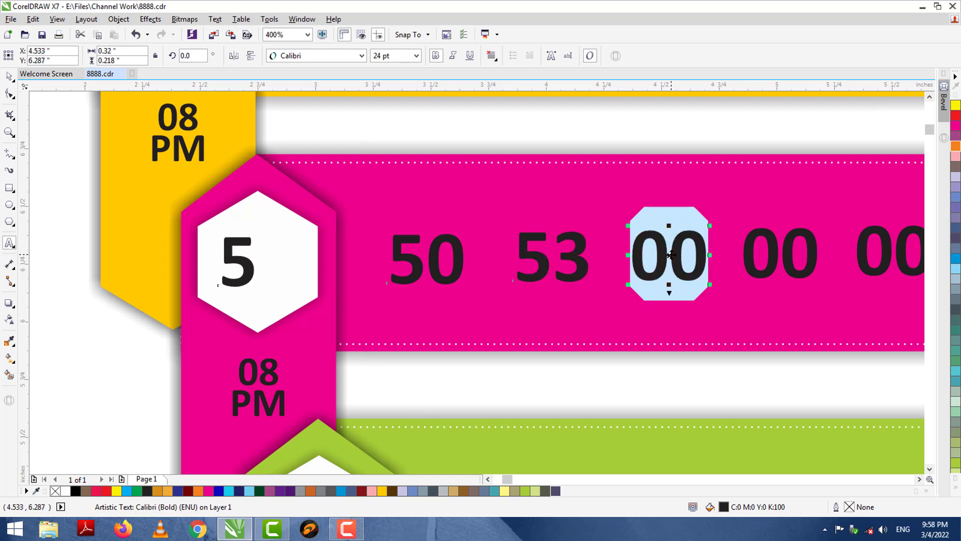
{"action": "type", "text": "54"}
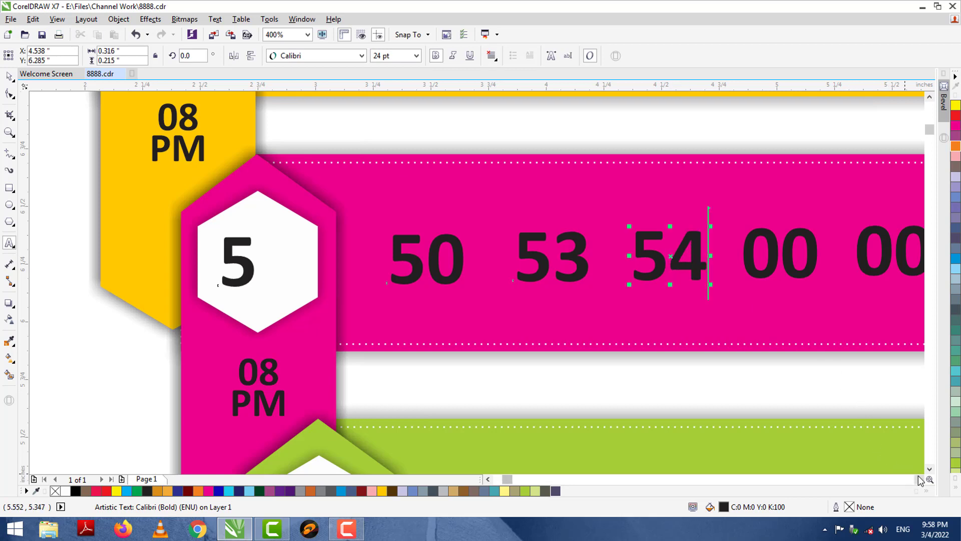
Replace the last two placeholder numbers on the magenta banner with 55 and 58.
{"action": "left_click", "coordinate": [919, 479]}
{"action": "left_click", "coordinate": [603, 253]}
{"action": "double_click", "coordinate": [601, 253]}
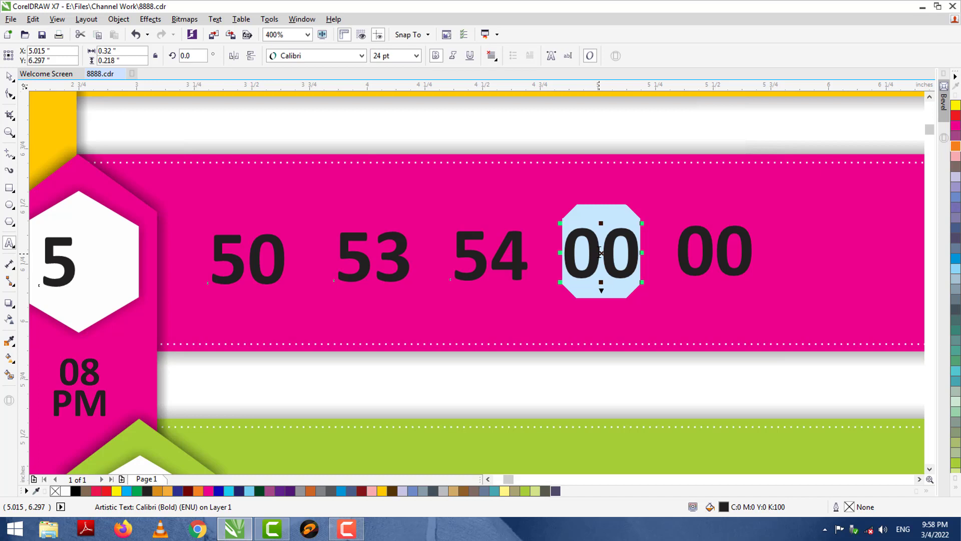
{"action": "type", "text": "55"}
{"action": "double_click", "coordinate": [729, 248]}
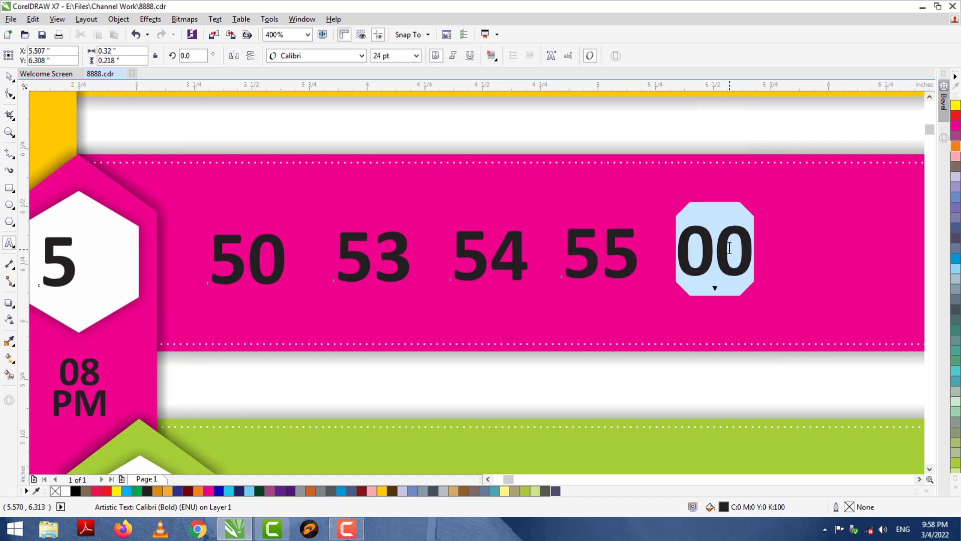
{"action": "type", "text": "58"}
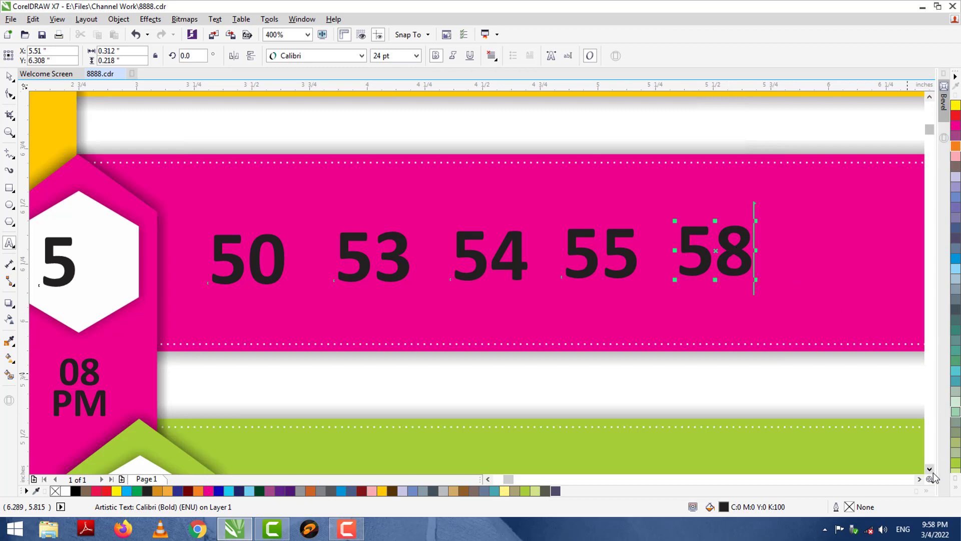
Change the green banner's hexagon number to 4 and its first row number to 40.
{"action": "scroll", "coordinate": [933, 477], "scroll_direction": "down", "scroll_amount": 6}
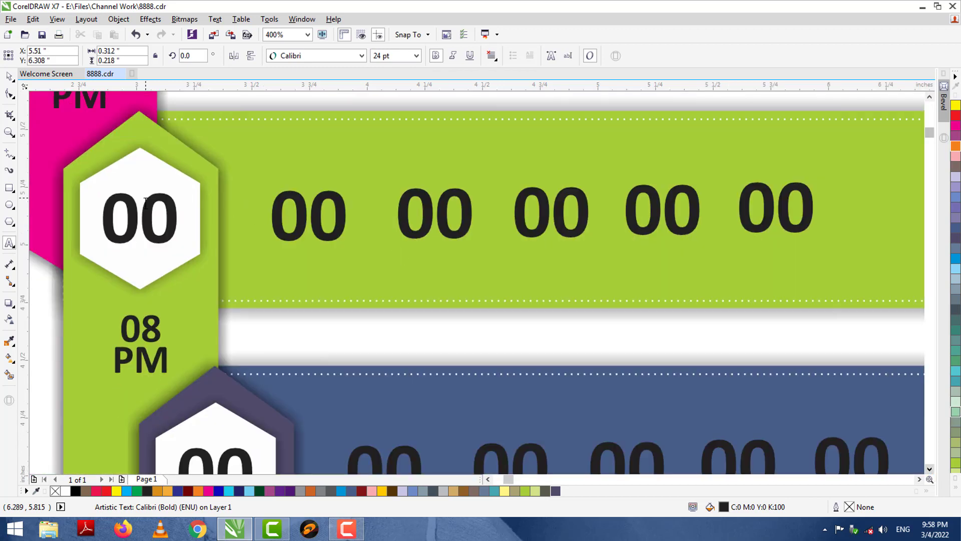
{"action": "double_click", "coordinate": [145, 200]}
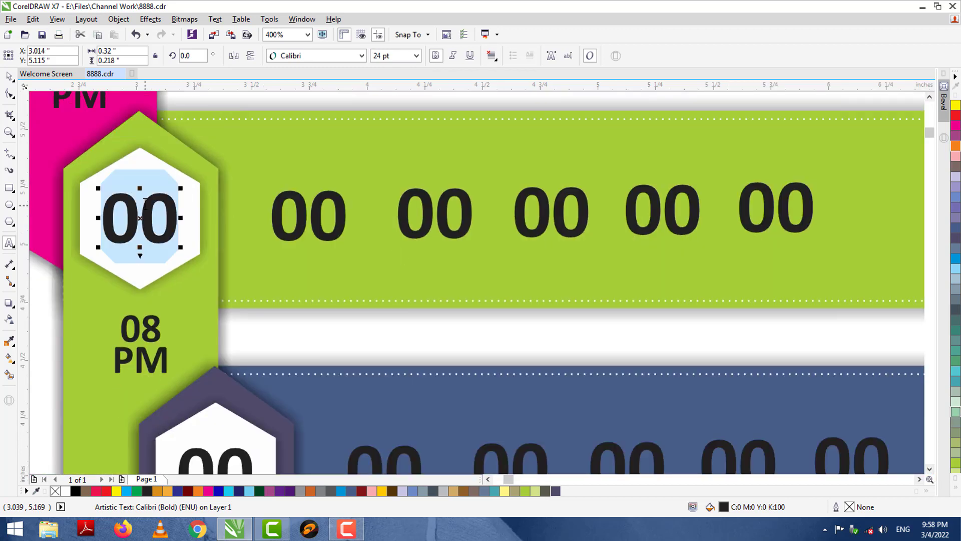
{"action": "type", "text": "4"}
{"action": "double_click", "coordinate": [299, 196]}
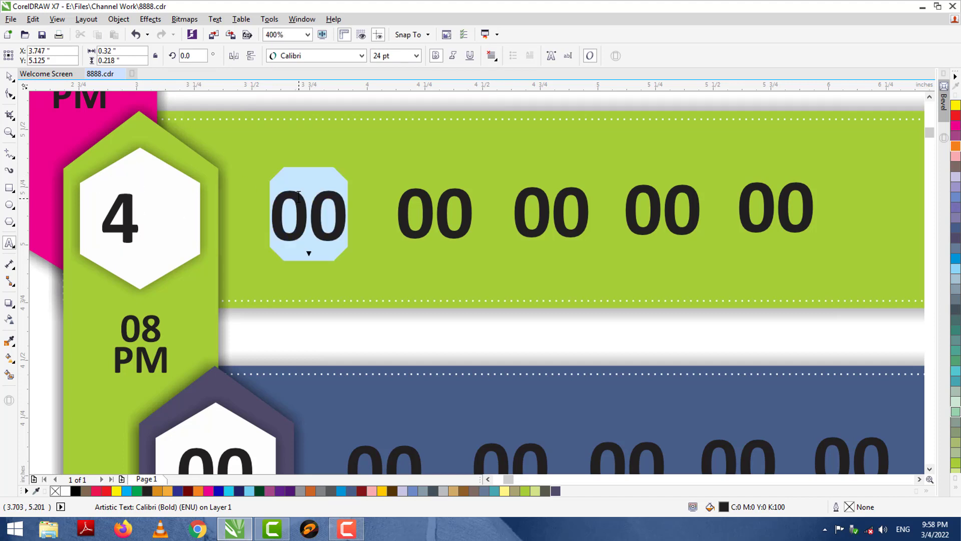
{"action": "type", "text": "40"}
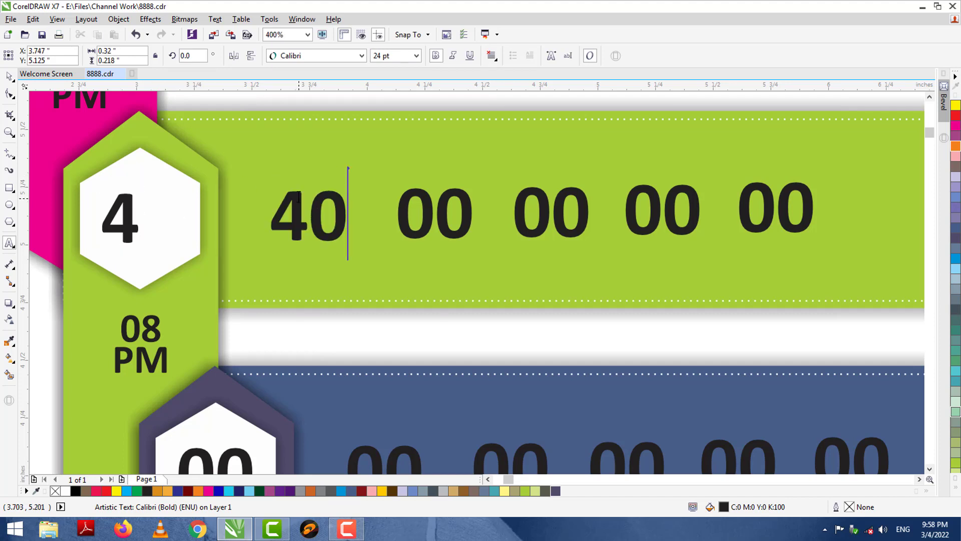
Replace the second and third placeholder numbers on the green banner with 44 and 43.
{"action": "double_click", "coordinate": [437, 207]}
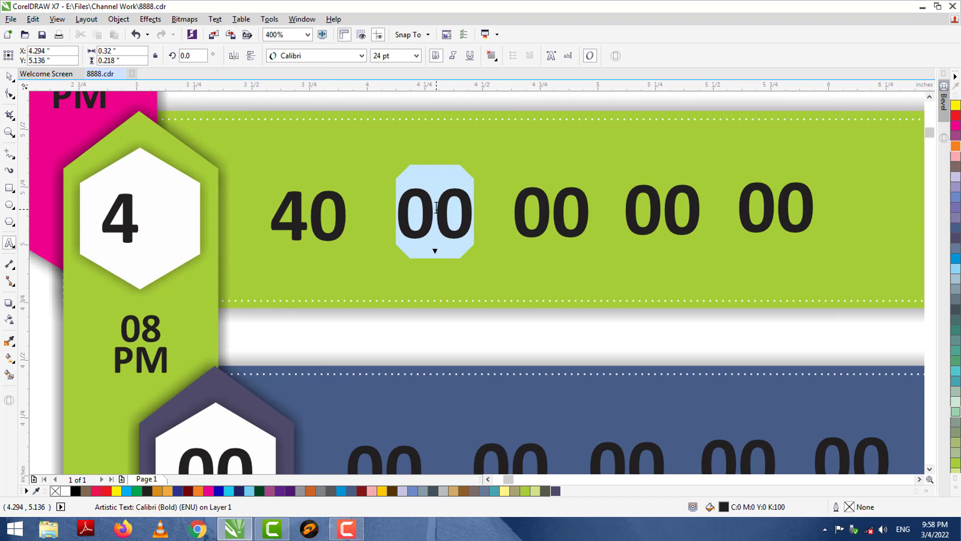
{"action": "type", "text": "44"}
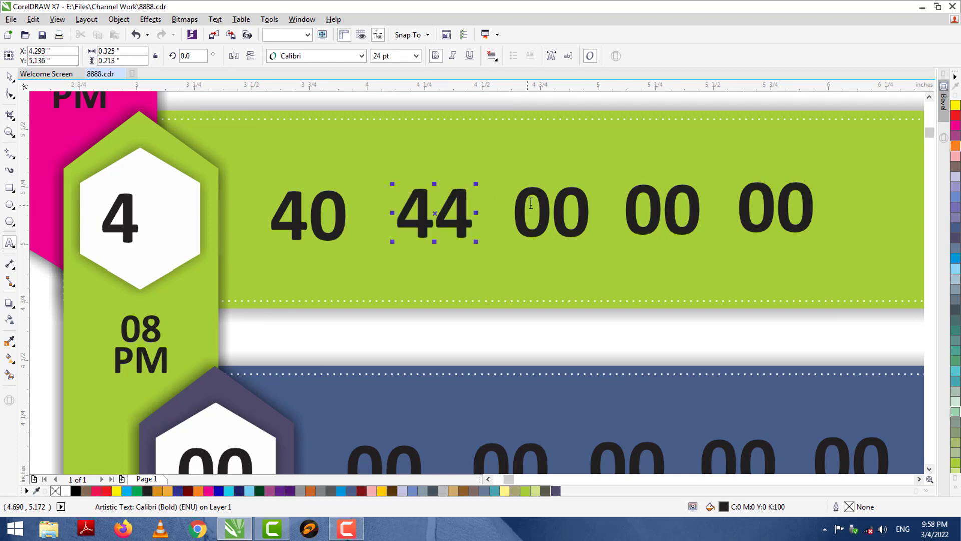
{"action": "double_click", "coordinate": [551, 203]}
{"action": "type", "text": "4"}
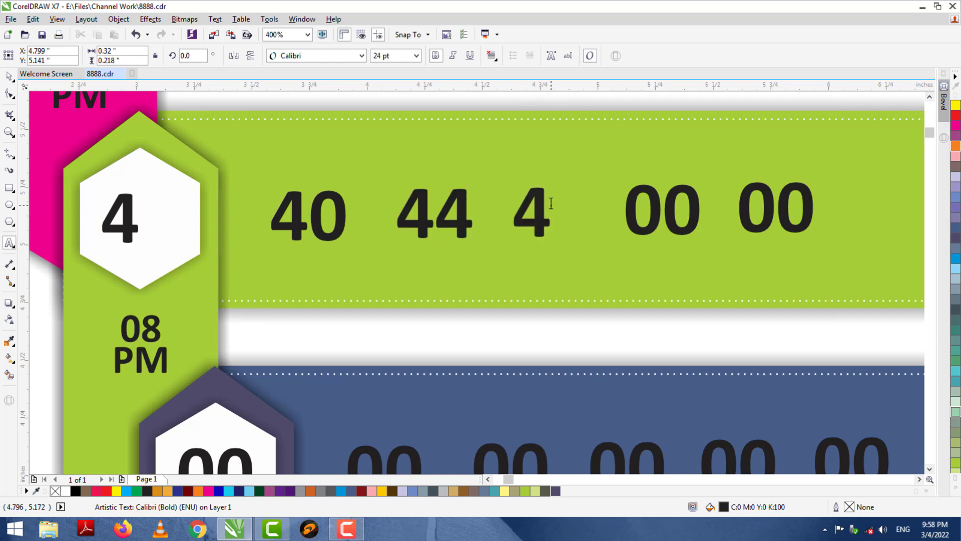
{"action": "type", "text": "3"}
Replace the last two placeholder numbers on the green banner with 45 and 48.
{"action": "double_click", "coordinate": [652, 195]}
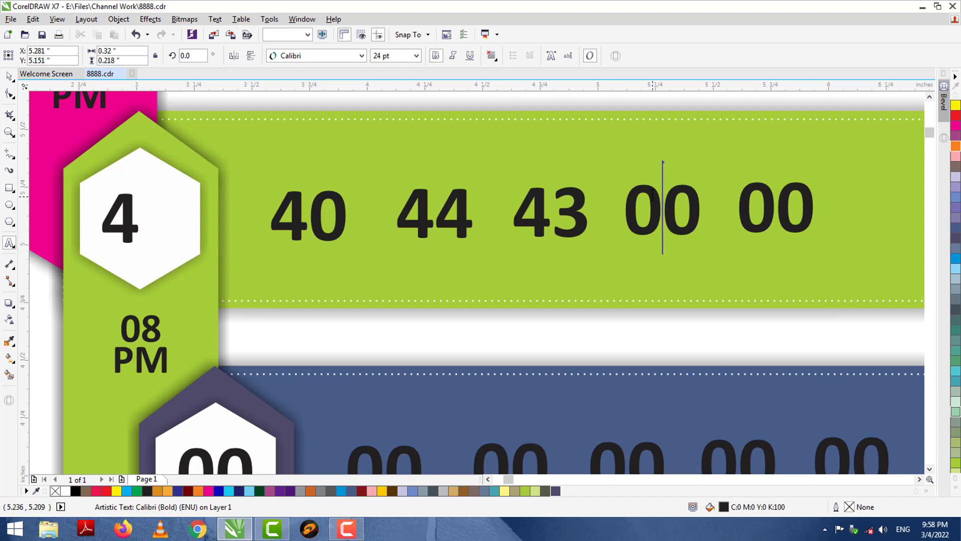
{"action": "type", "text": "4"}
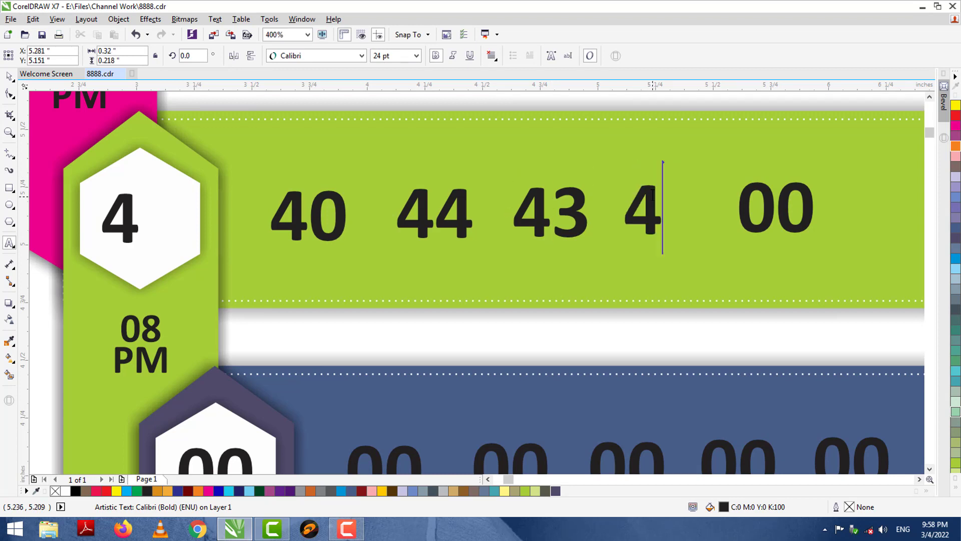
{"action": "type", "text": "5"}
{"action": "left_click", "coordinate": [777, 202]}
{"action": "double_click", "coordinate": [778, 202]}
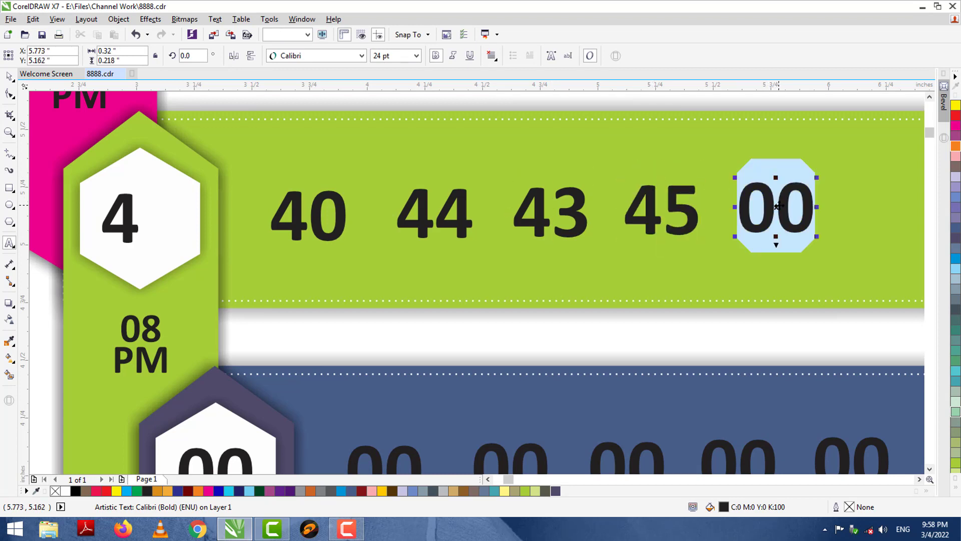
{"action": "type", "text": "48"}
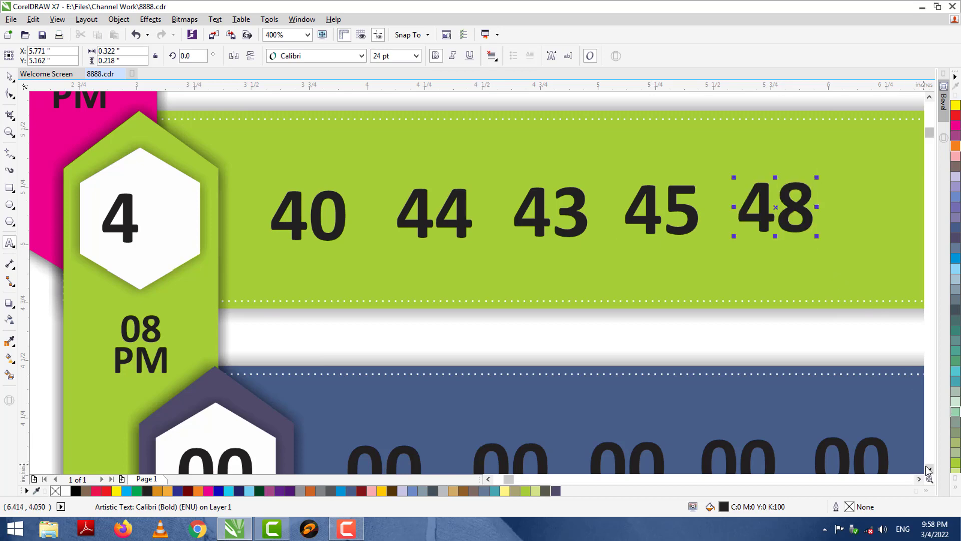
Change the blue banner's hexagon number to 3 and its first row number to 30.
{"action": "scroll", "coordinate": [923, 466], "scroll_direction": "down", "scroll_amount": 5}
{"action": "double_click", "coordinate": [218, 239]}
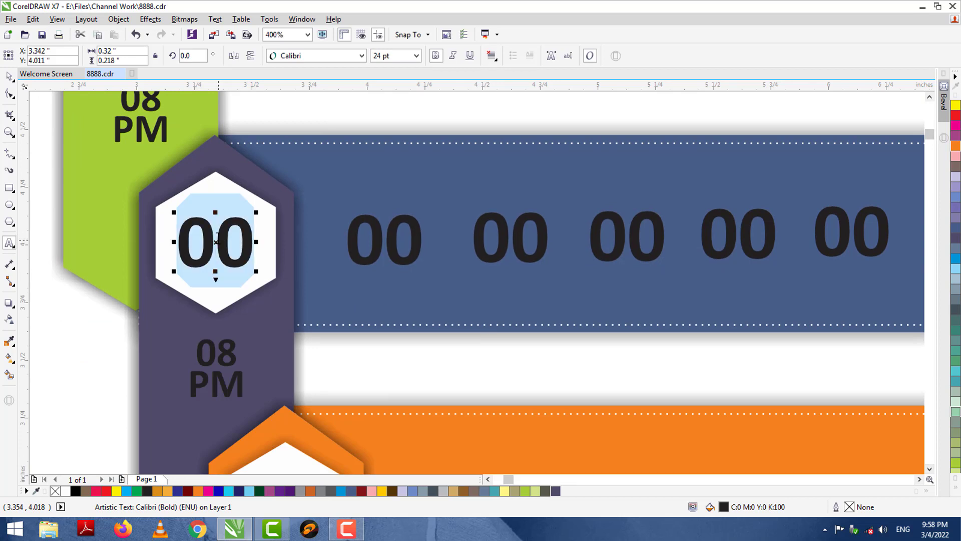
{"action": "type", "text": "3"}
{"action": "double_click", "coordinate": [384, 245]}
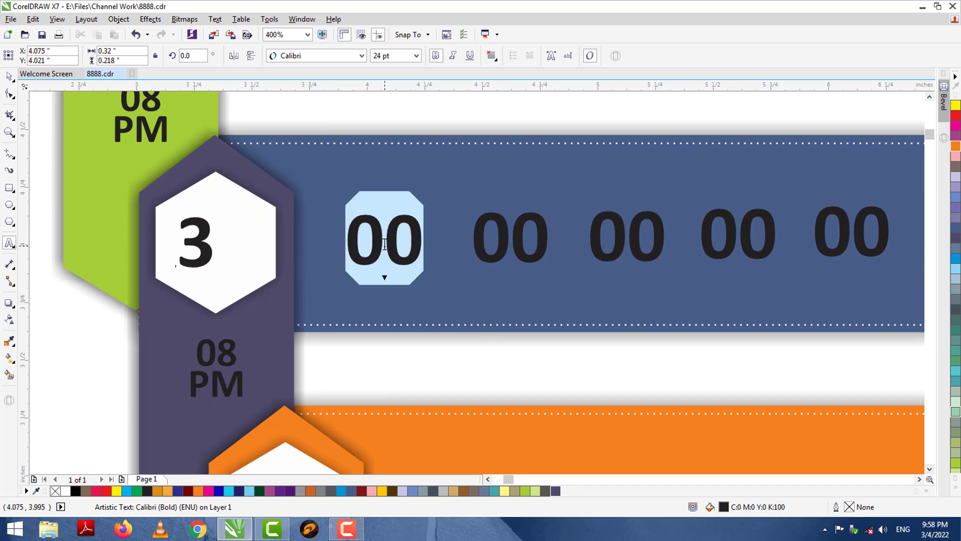
{"action": "type", "text": "30"}
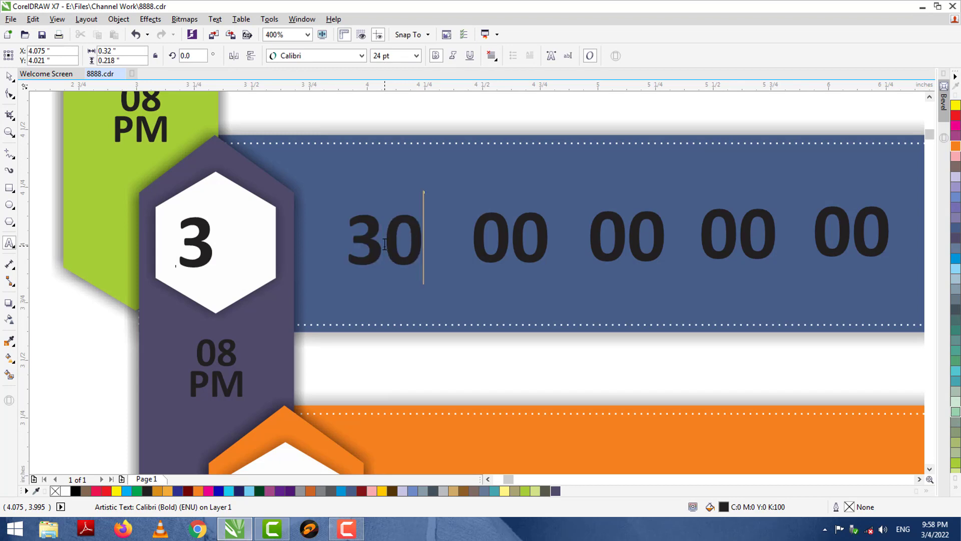
Replace the second and third placeholder numbers on the blue banner with 33 and 34.
{"action": "left_click", "coordinate": [507, 240]}
{"action": "double_click", "coordinate": [507, 240]}
{"action": "type", "text": "33"}
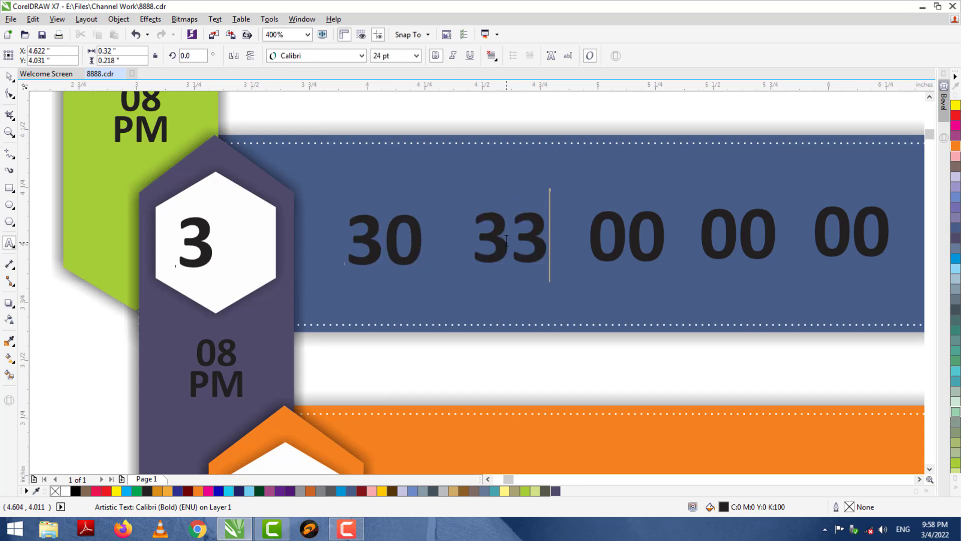
{"action": "key", "text": "Escape"}
{"action": "double_click", "coordinate": [622, 226]}
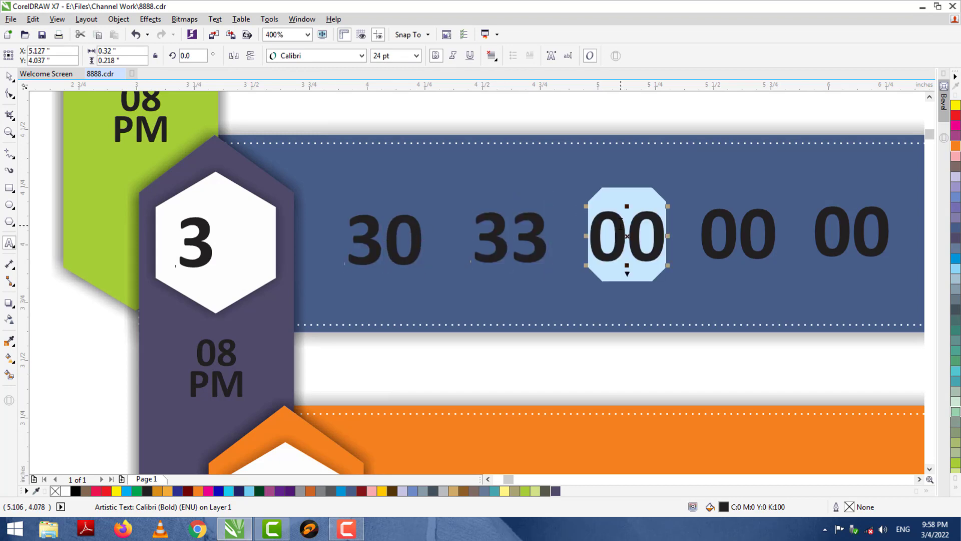
{"action": "type", "text": "34"}
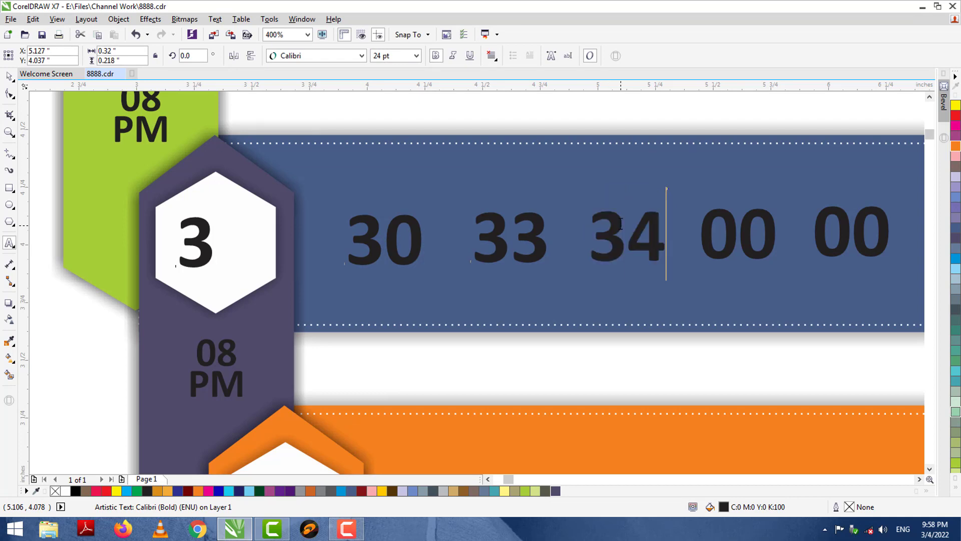